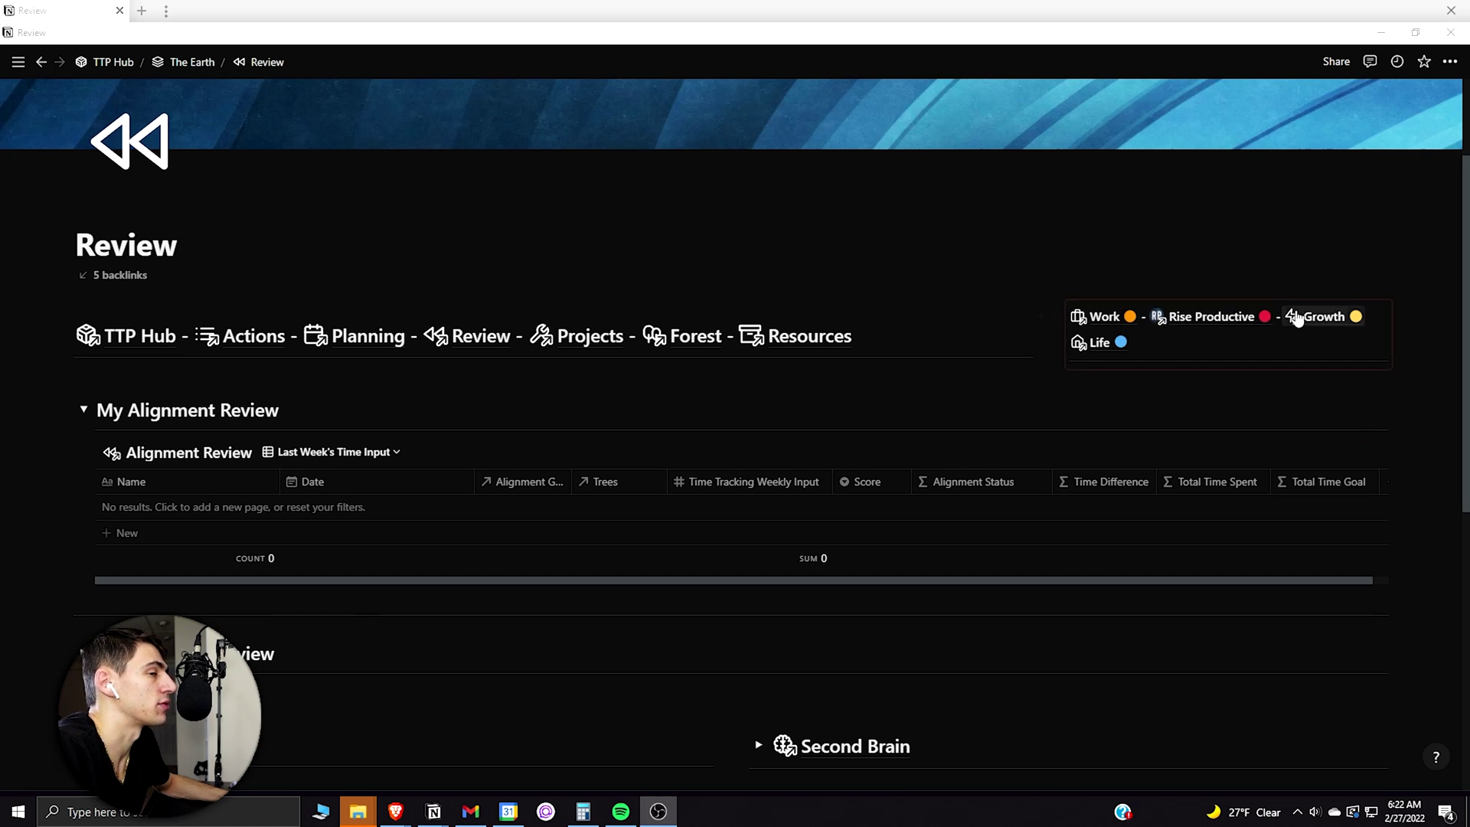
- Expand the All Alignments section to reveal the Alignment Review table
scroll(577, 482, "down", 2)
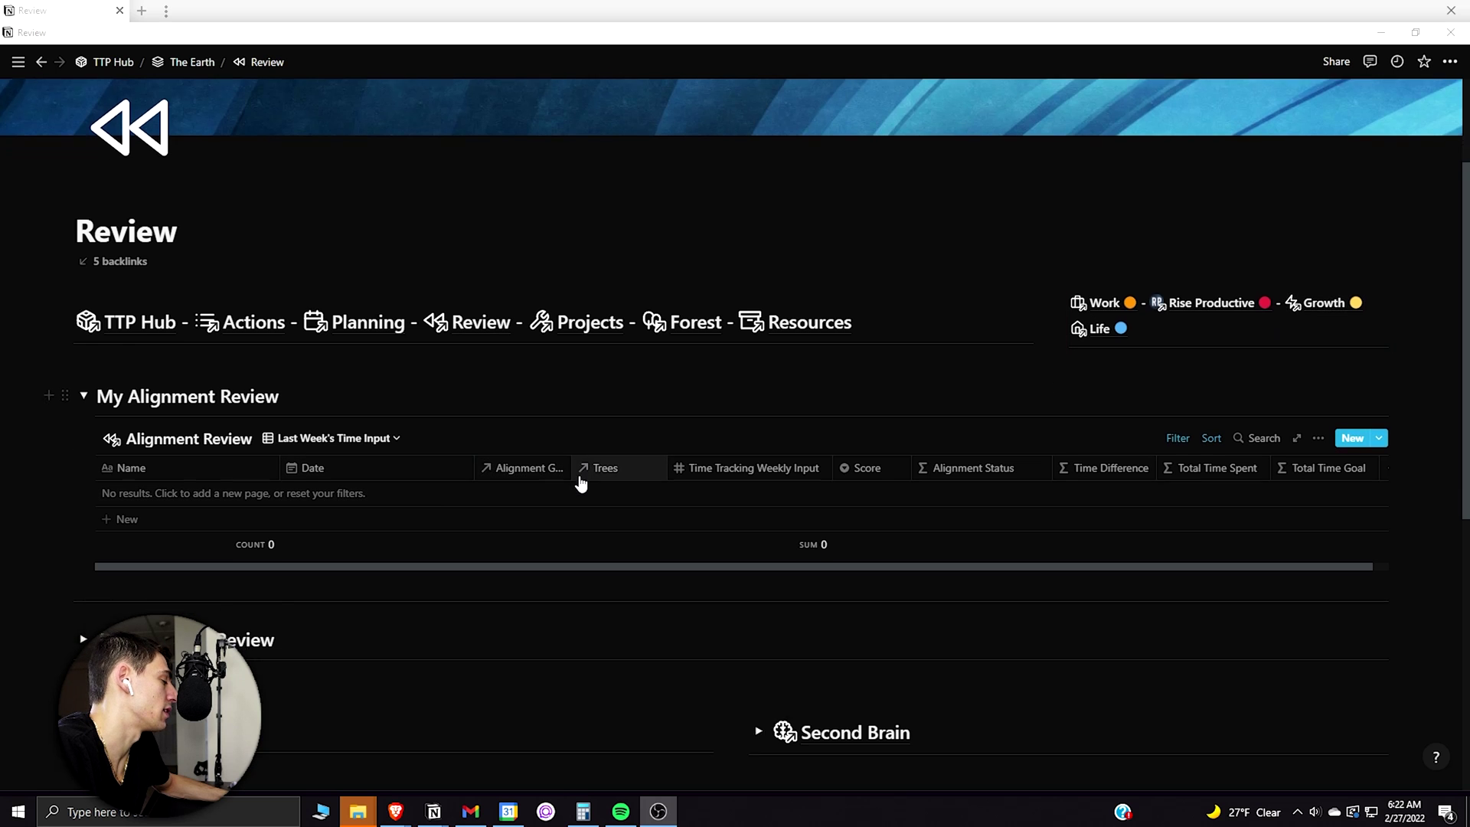
scroll(174, 526, "down", 2)
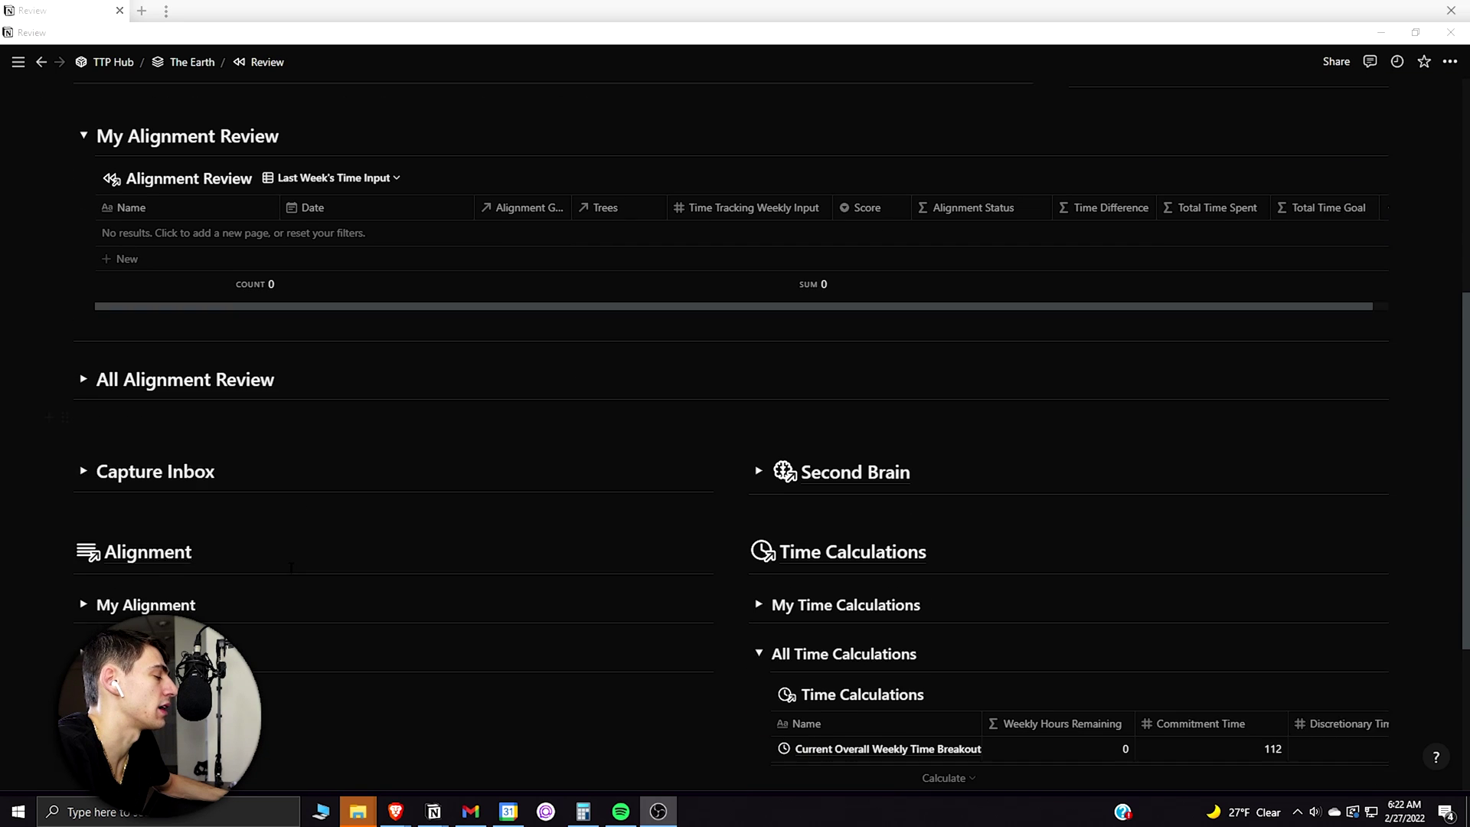
left_click(81, 623)
scroll(230, 581, "down", 3)
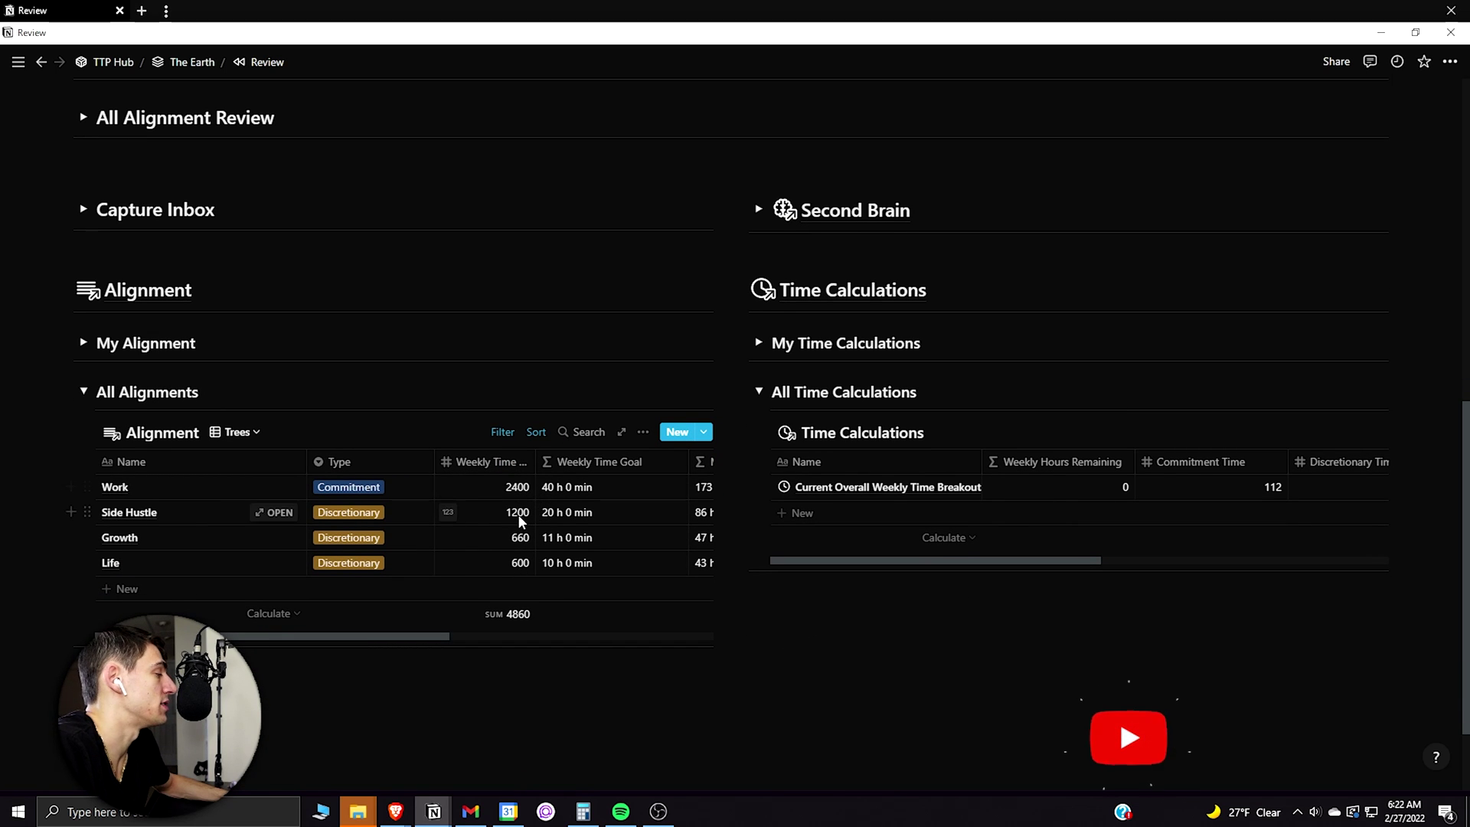
- Add an Alignment Review entry titled 'Week', dated February 27, 2022
scroll(295, 348, "up", 5)
left_click(281, 351)
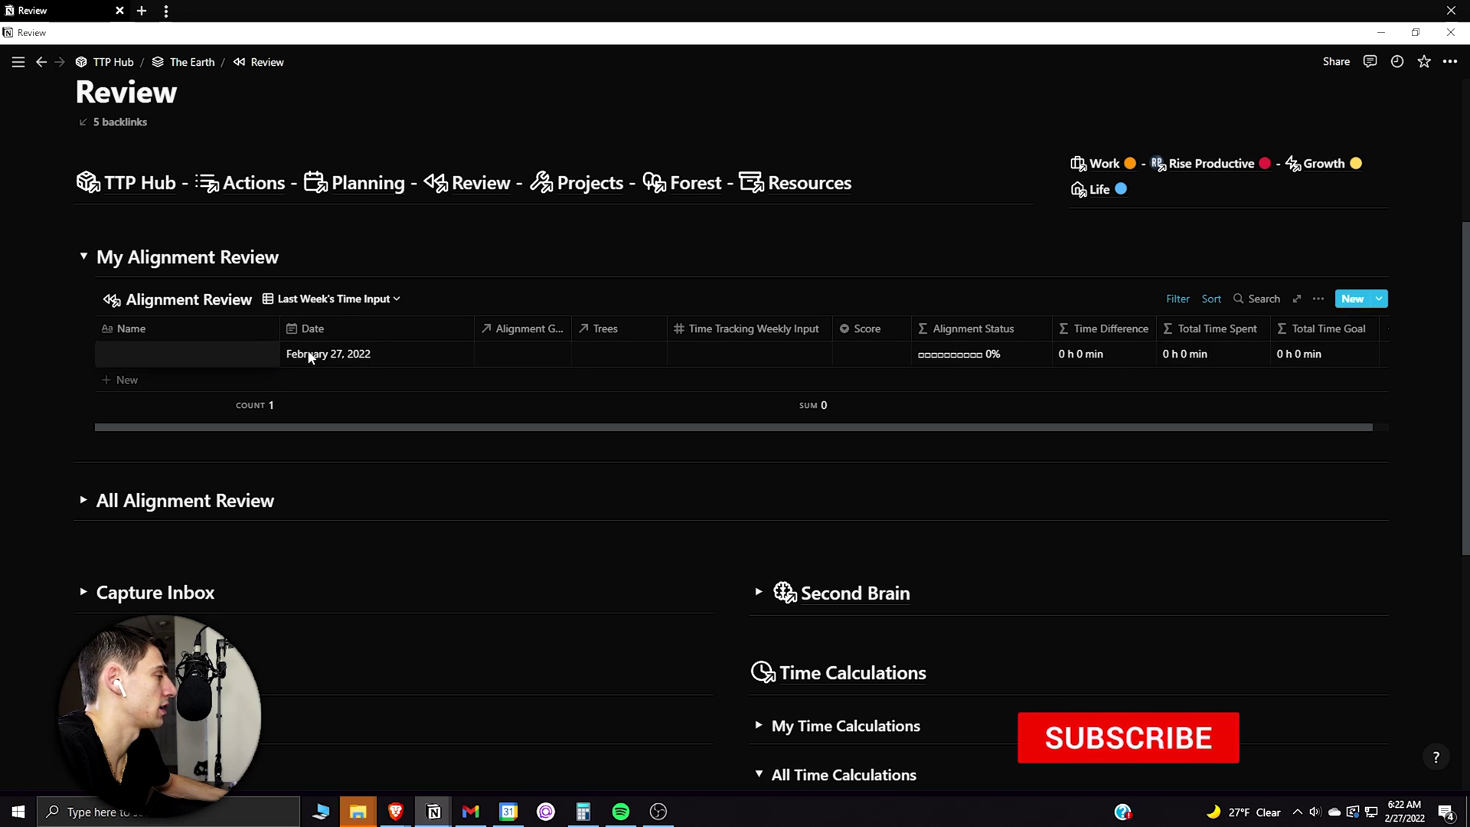
key("Return")
scroll(626, 561, "down", 10)
scroll(610, 368, "up", 5)
scroll(610, 368, "up", 10)
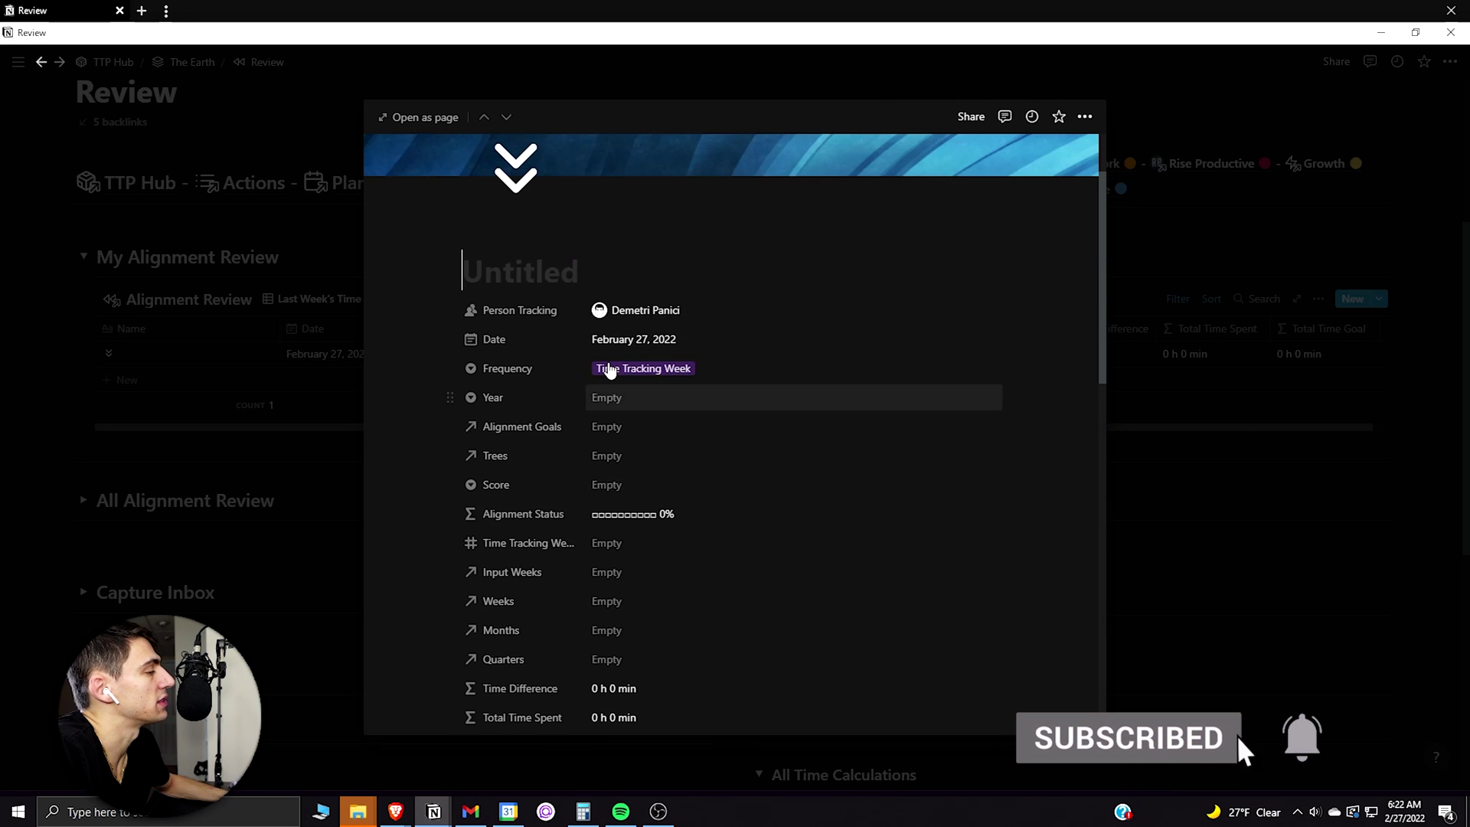
left_click(508, 390)
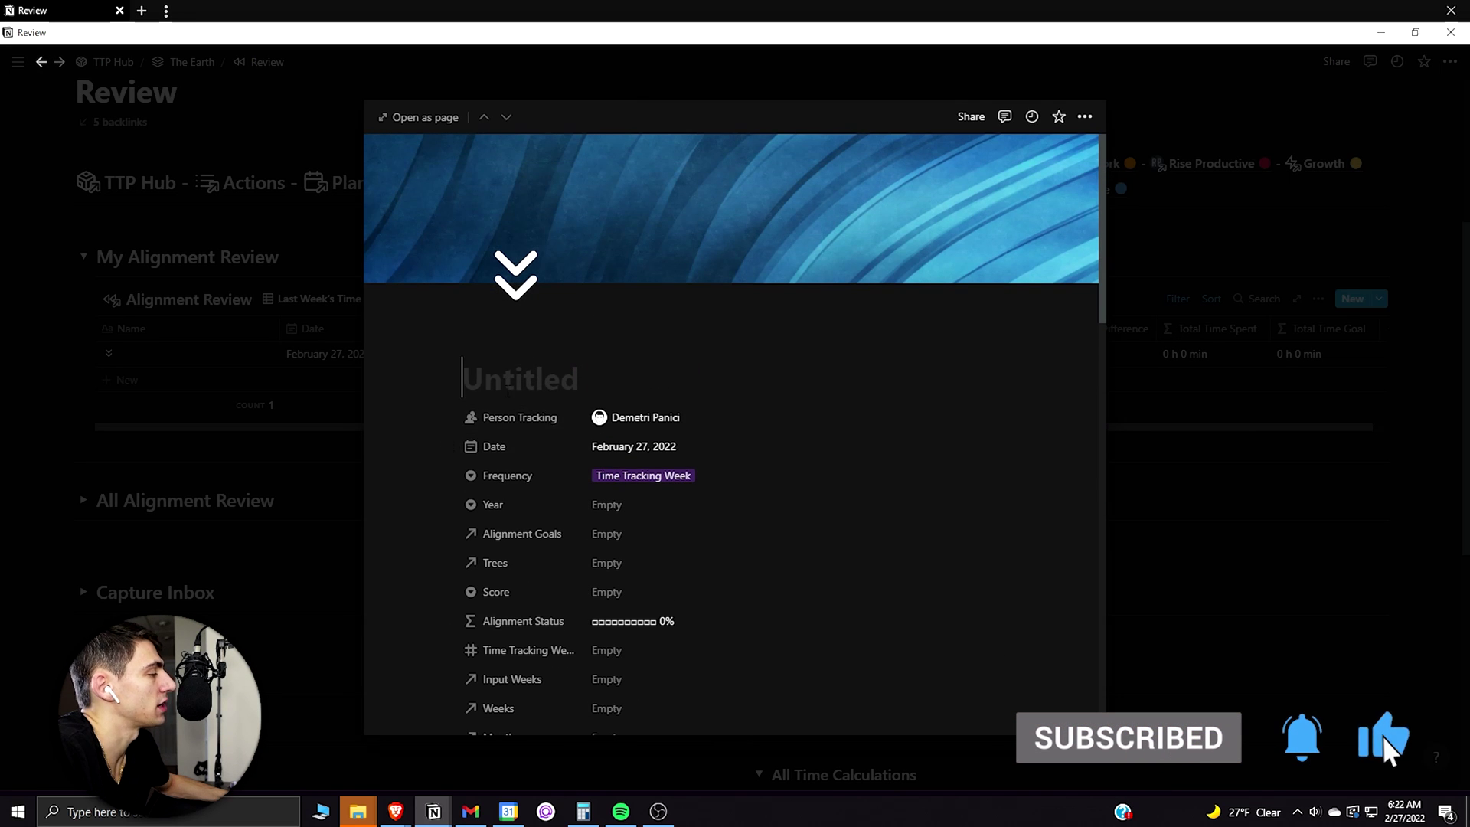
left_click(278, 335)
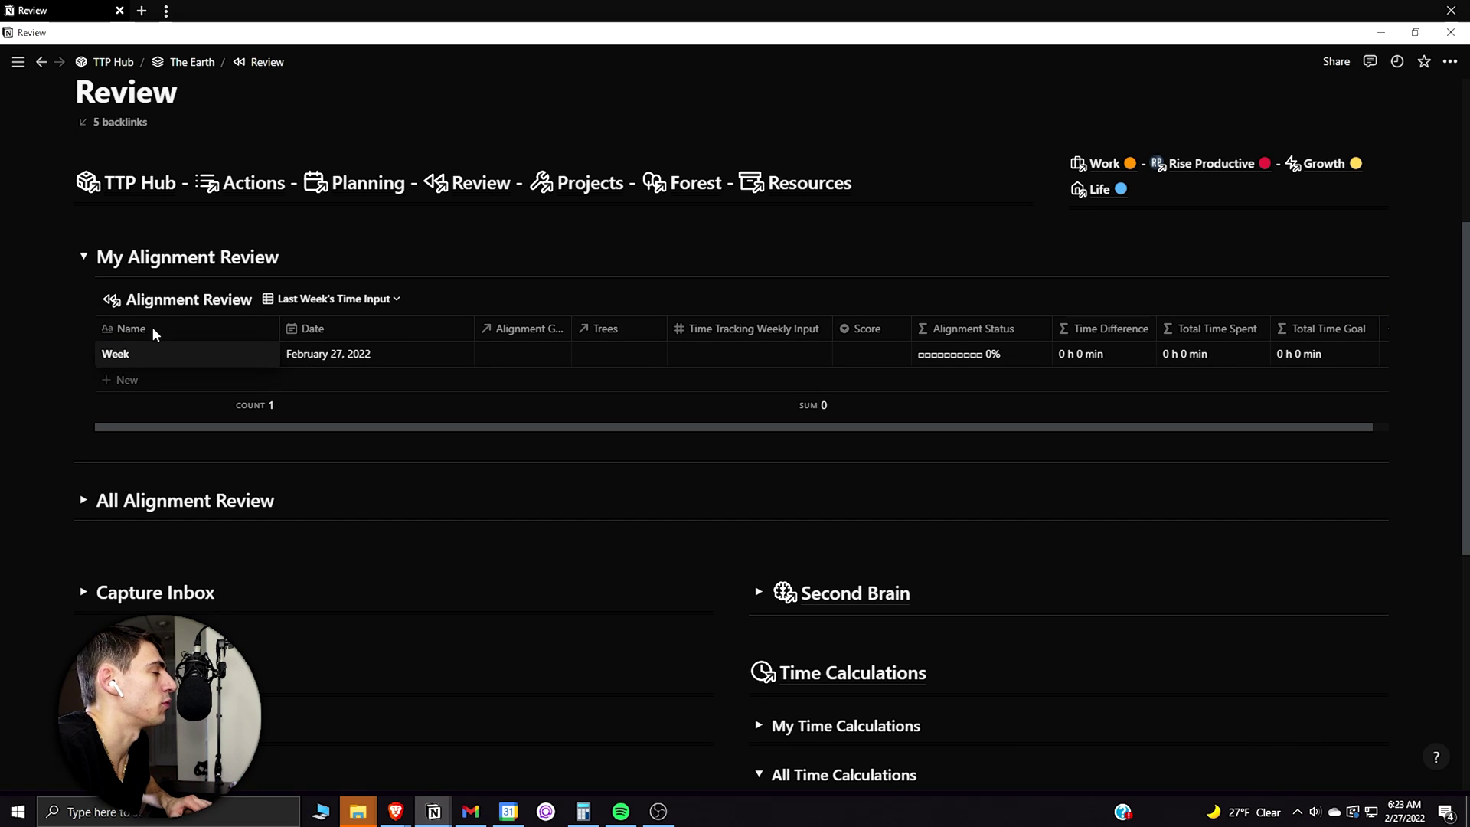
- Rename the entry 'Week 4 February Work' and duplicate it three times
type("4 February Work")
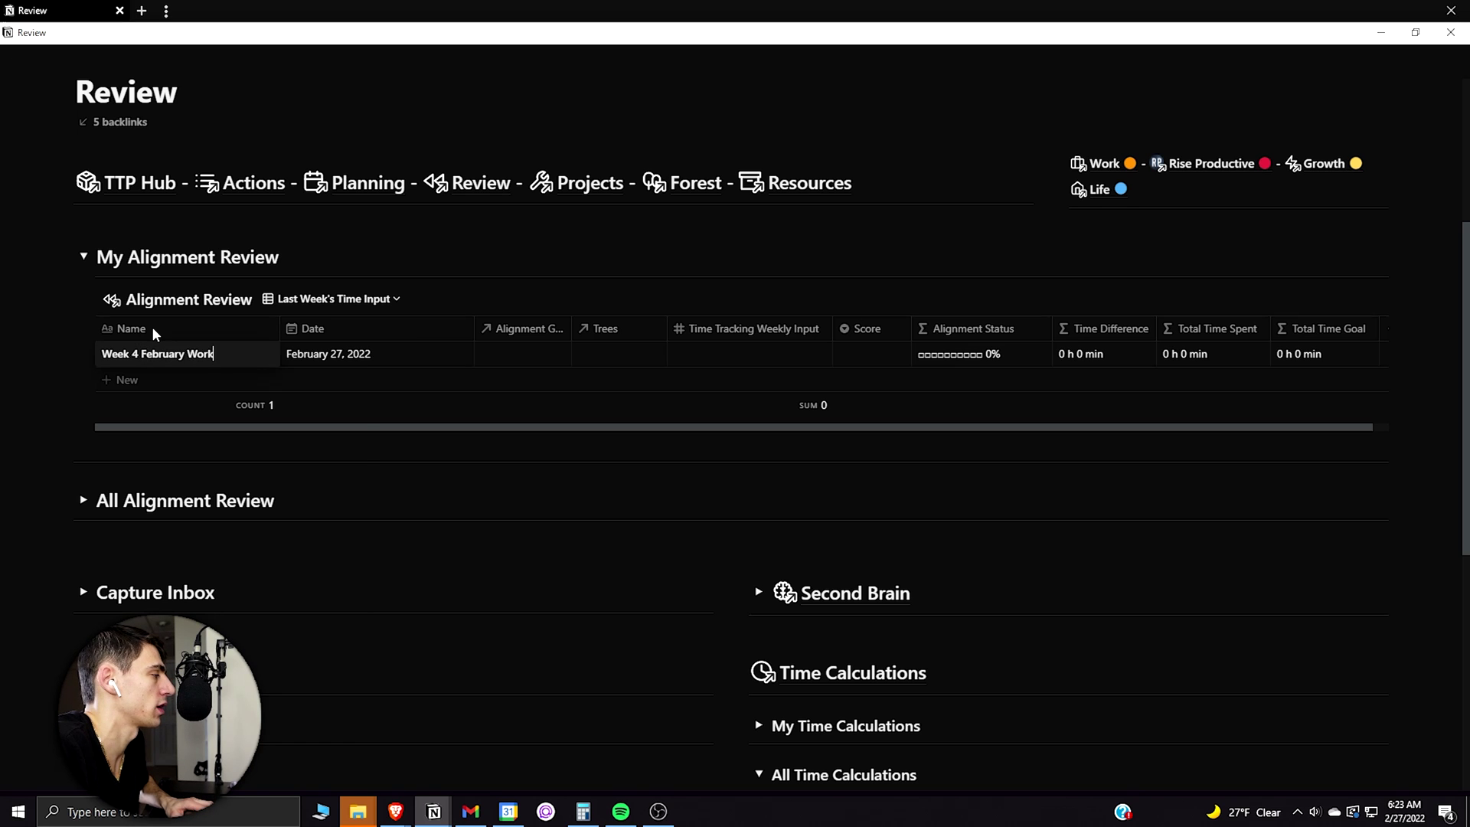
right_click(173, 353)
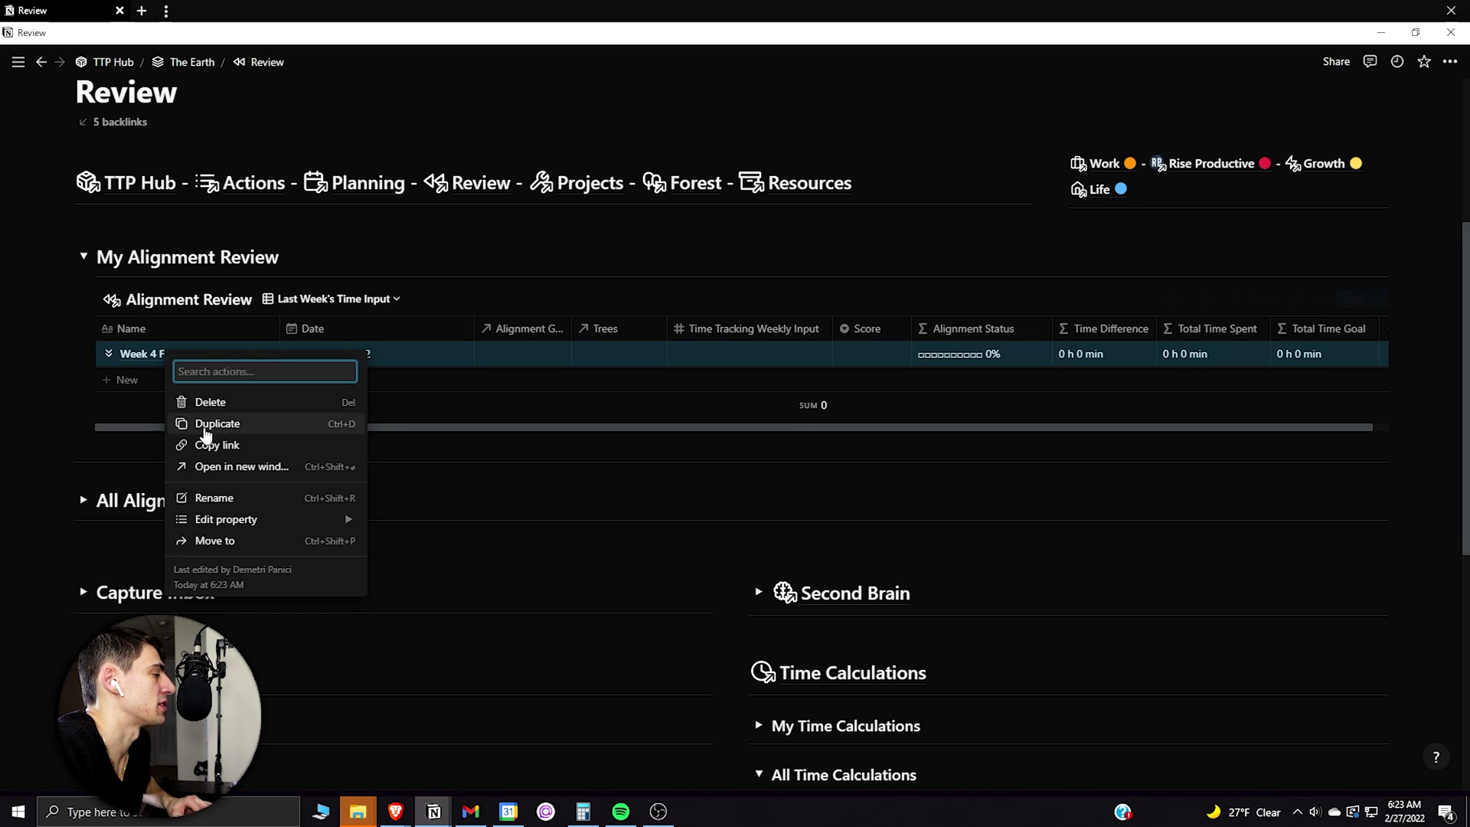
left_click(210, 425)
right_click(204, 388)
left_click(230, 450)
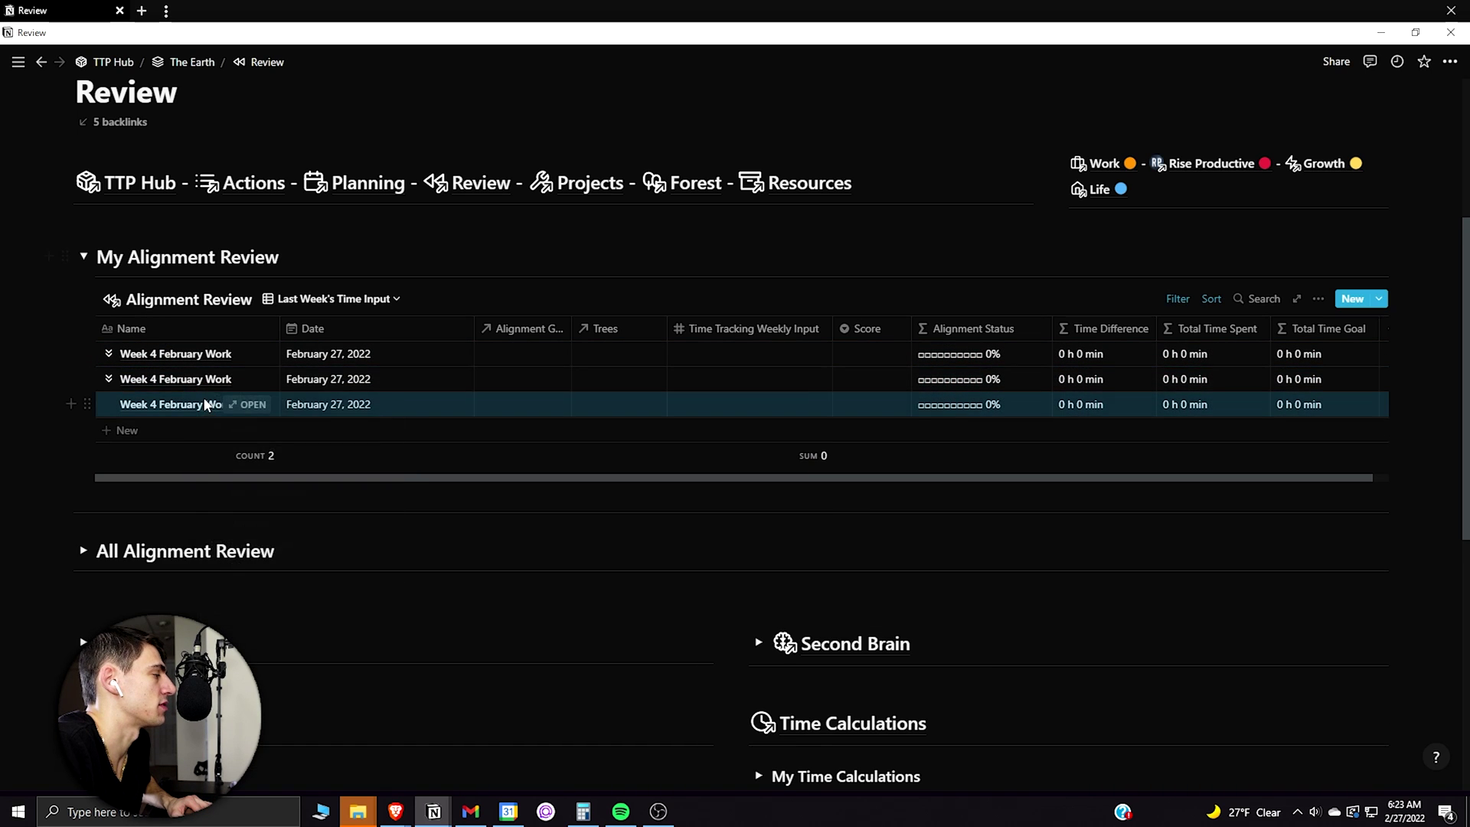
right_click(207, 404)
left_click(225, 475)
- Rename the three copies to Week 4 February Side Hustle, Growth and Life
key("BackSpace")
key("BackSpace")
key("BackSpace")
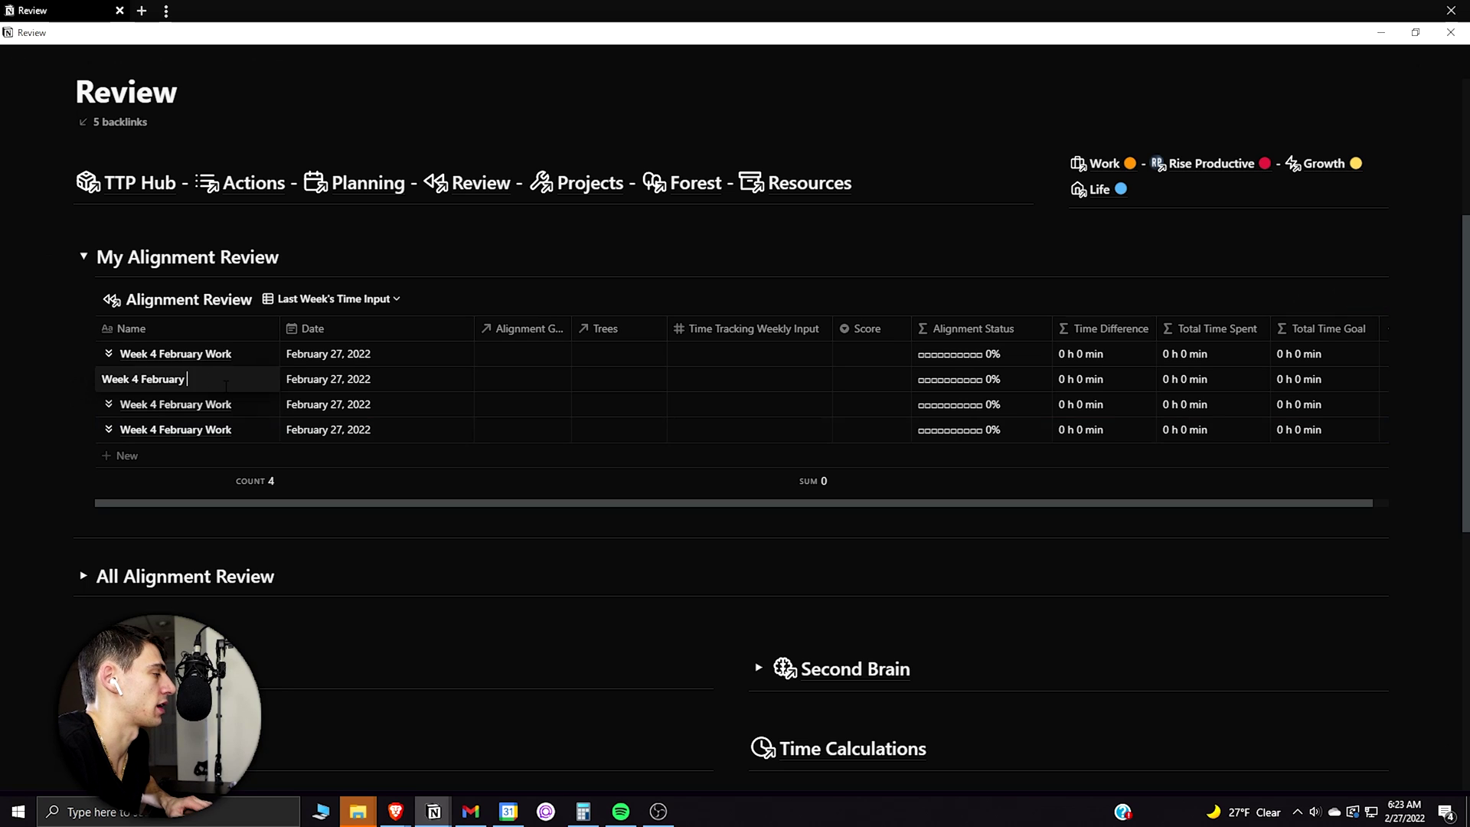
type("Side Hustle")
double_click(218, 404)
type("Growth")
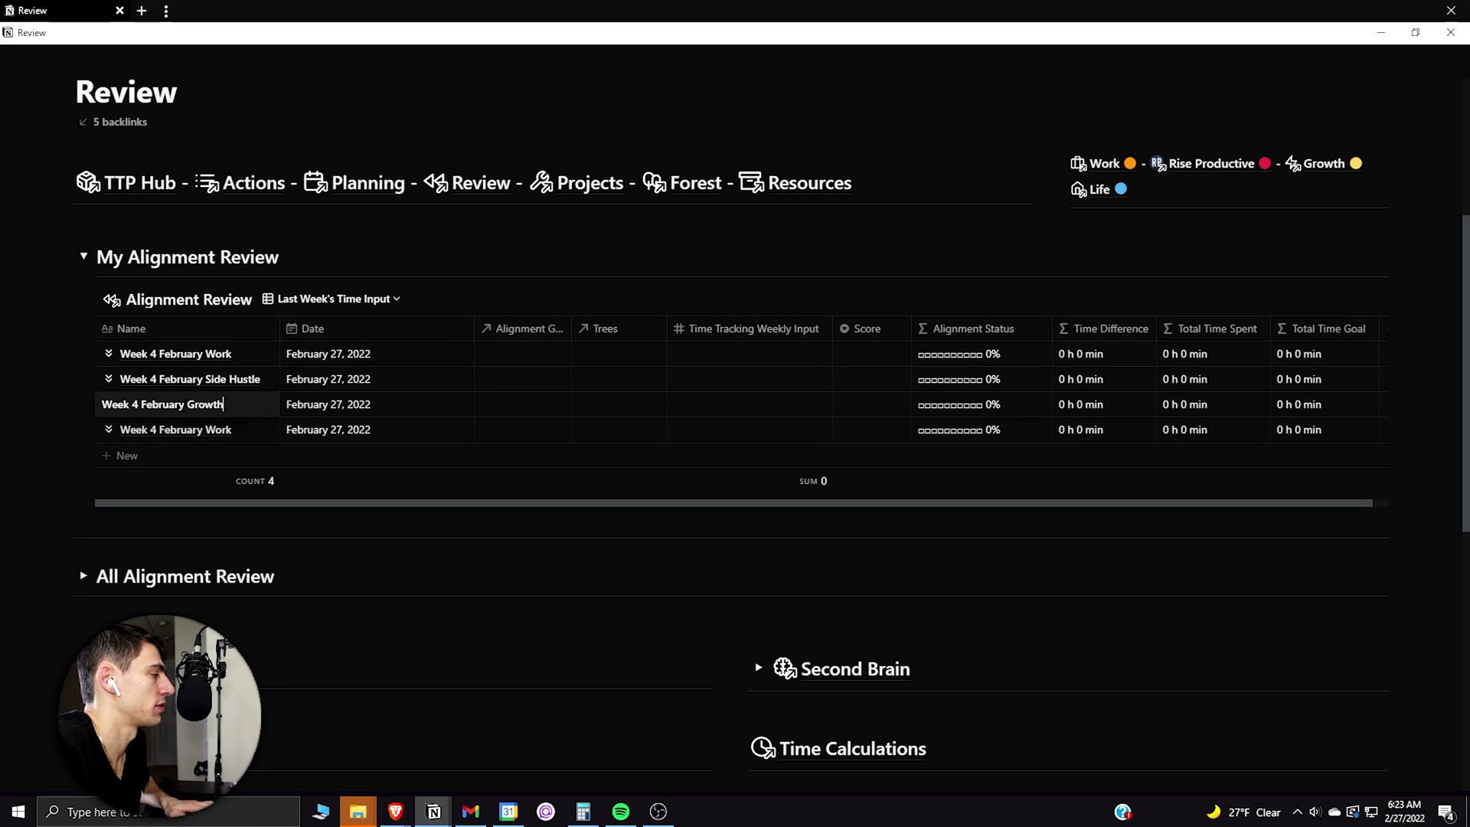
double_click(214, 429)
type("Life")
key("Return")
- Link the Work entry to the Work alignment goal and Work tree
left_click(527, 353)
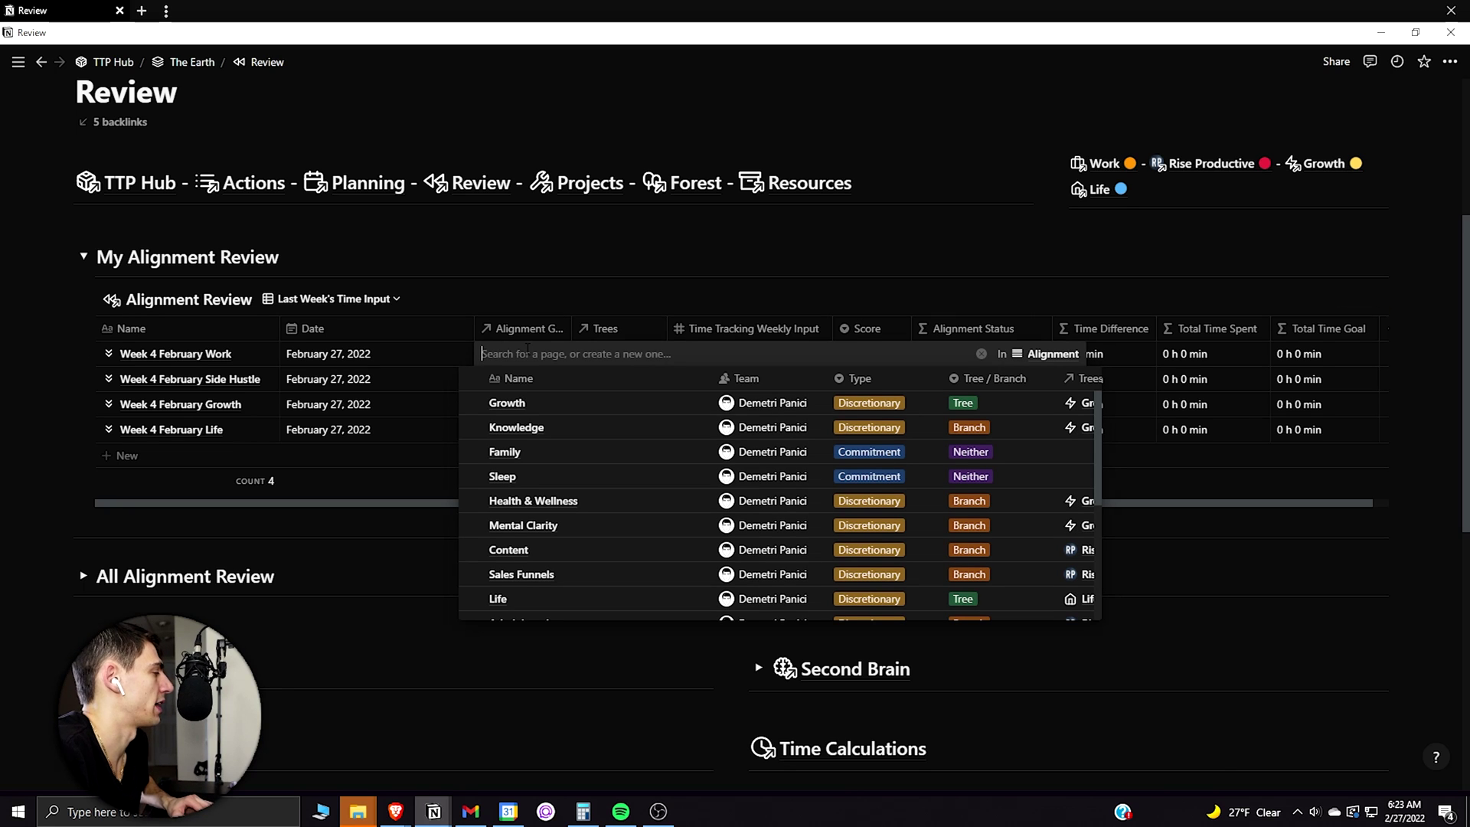
type("work")
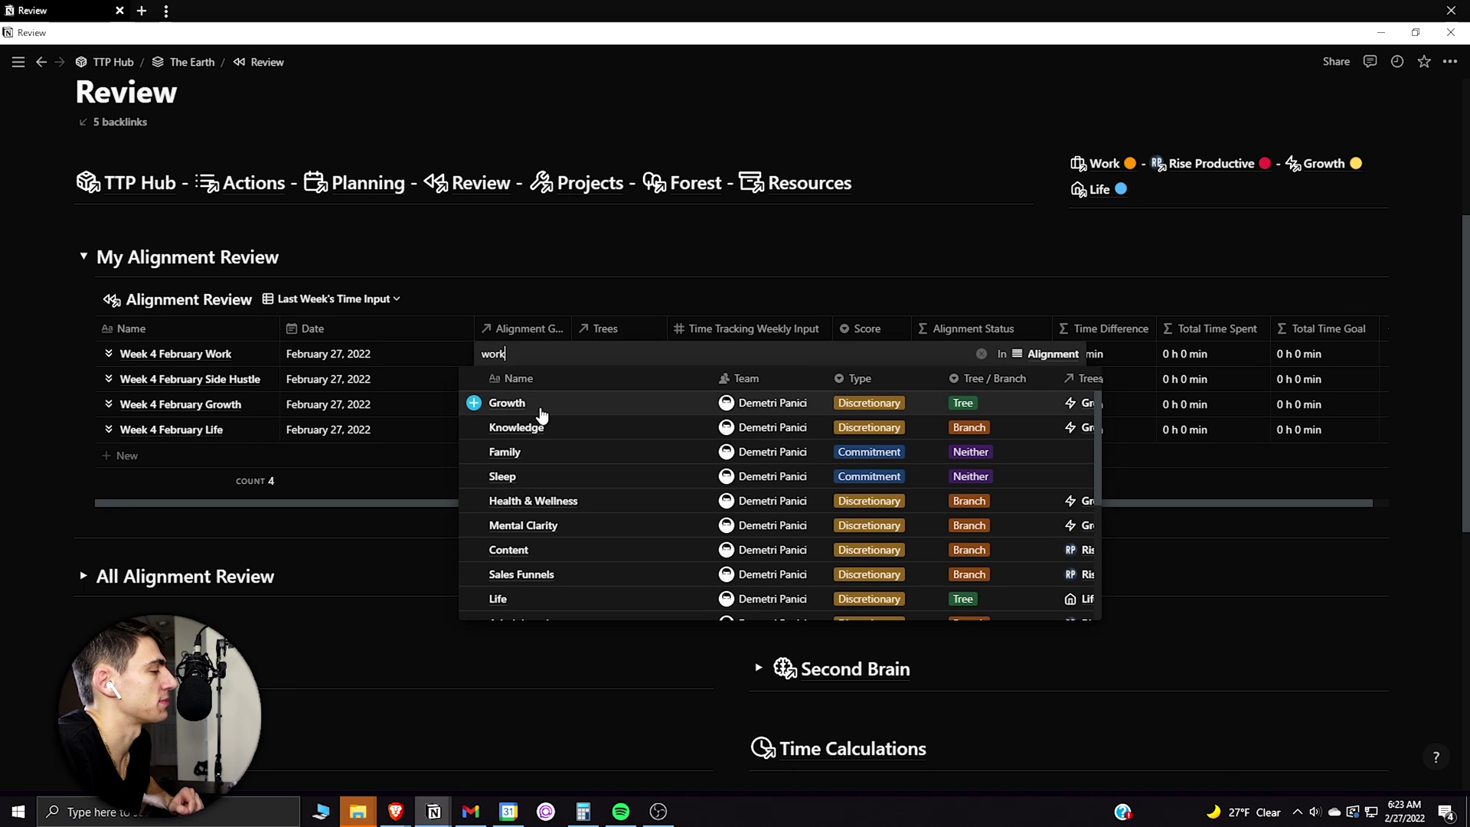
left_click(540, 404)
key("Escape")
left_click(603, 360)
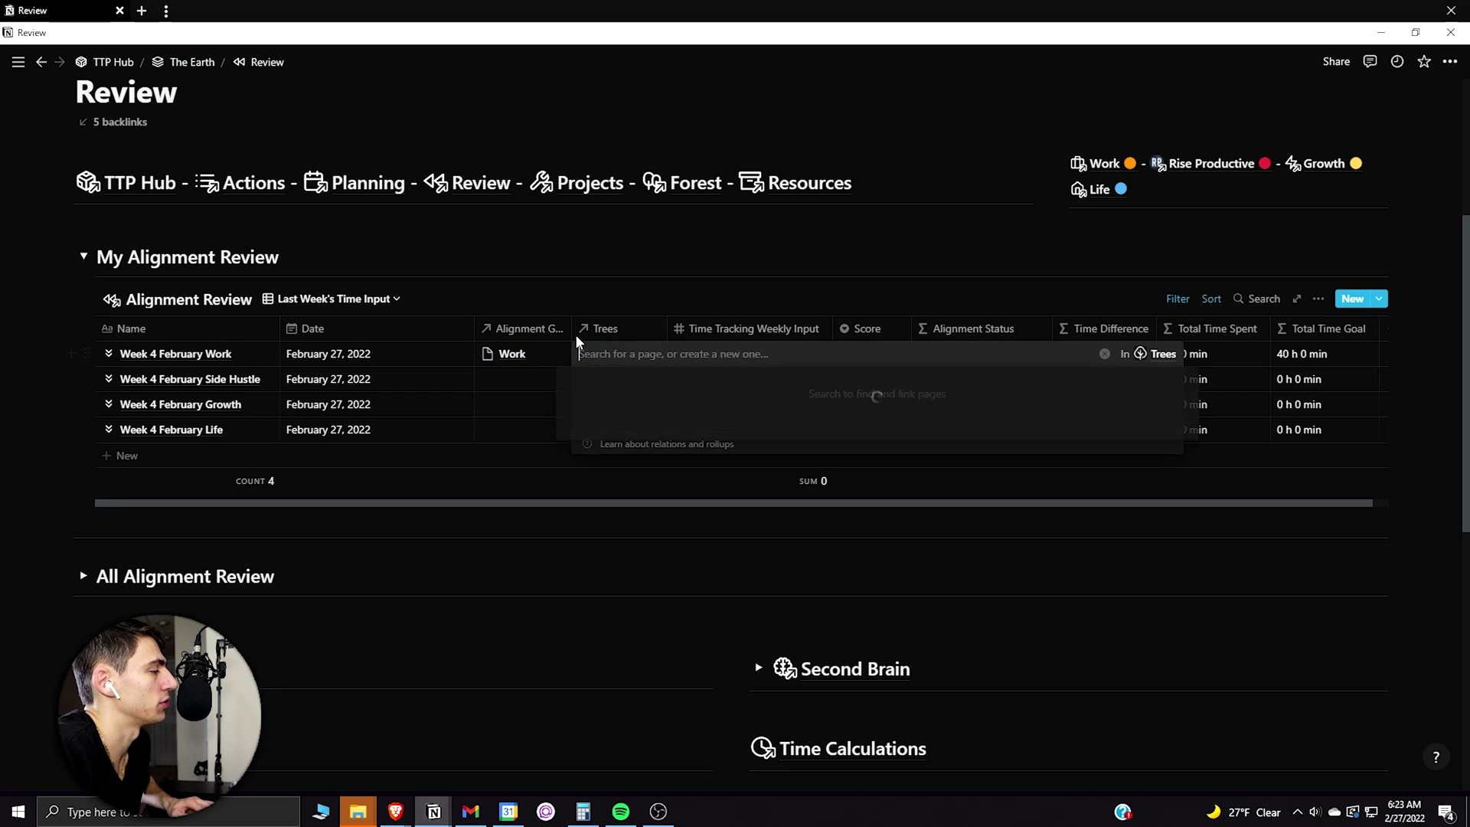
left_click(624, 445)
- Link the Side Hustle entry to the Side Hustle goal and Rise Productive tree
left_click(507, 378)
type("side hustle")
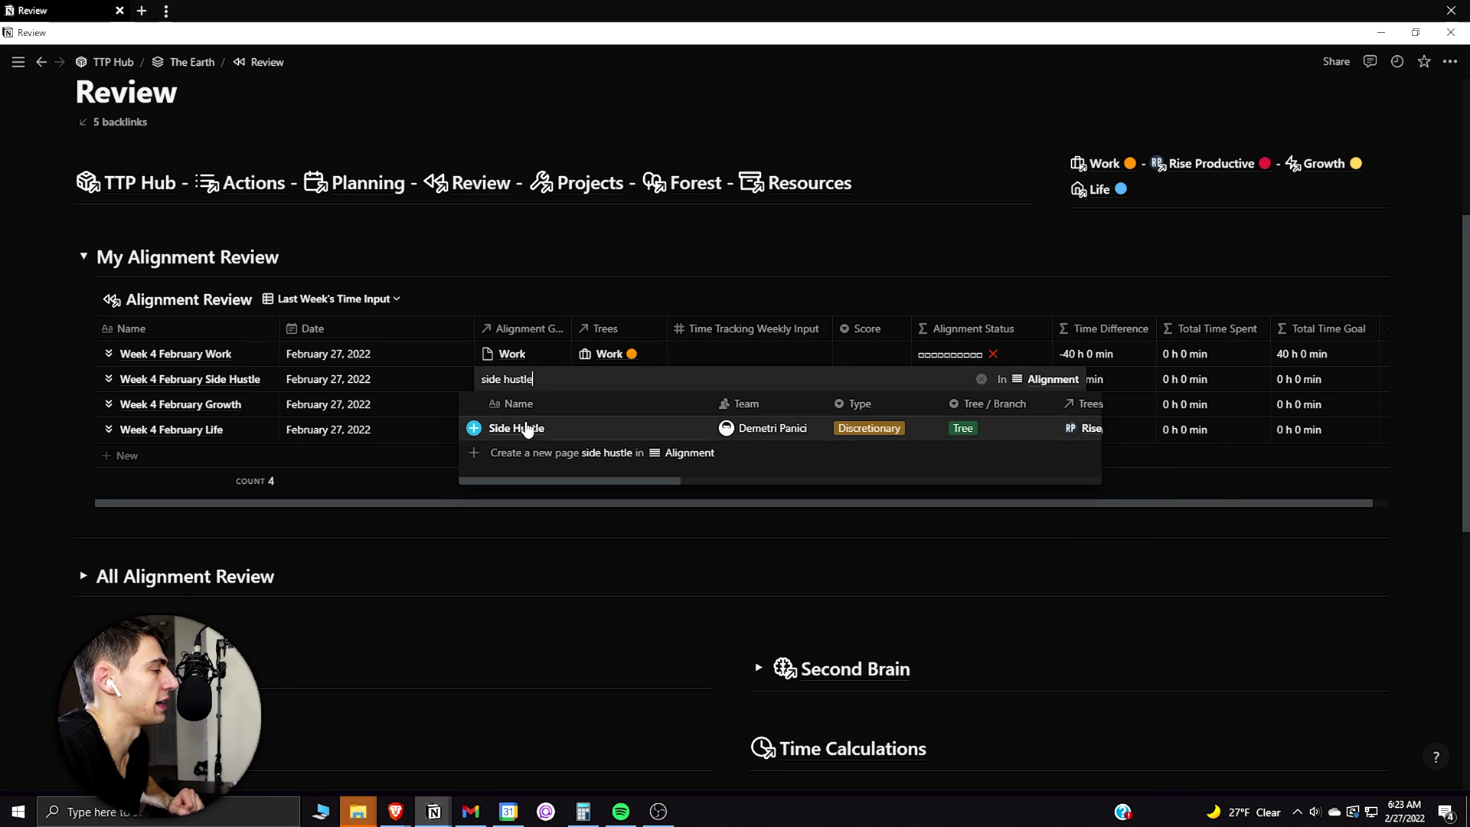
left_click(518, 426)
key("Escape")
left_click(609, 374)
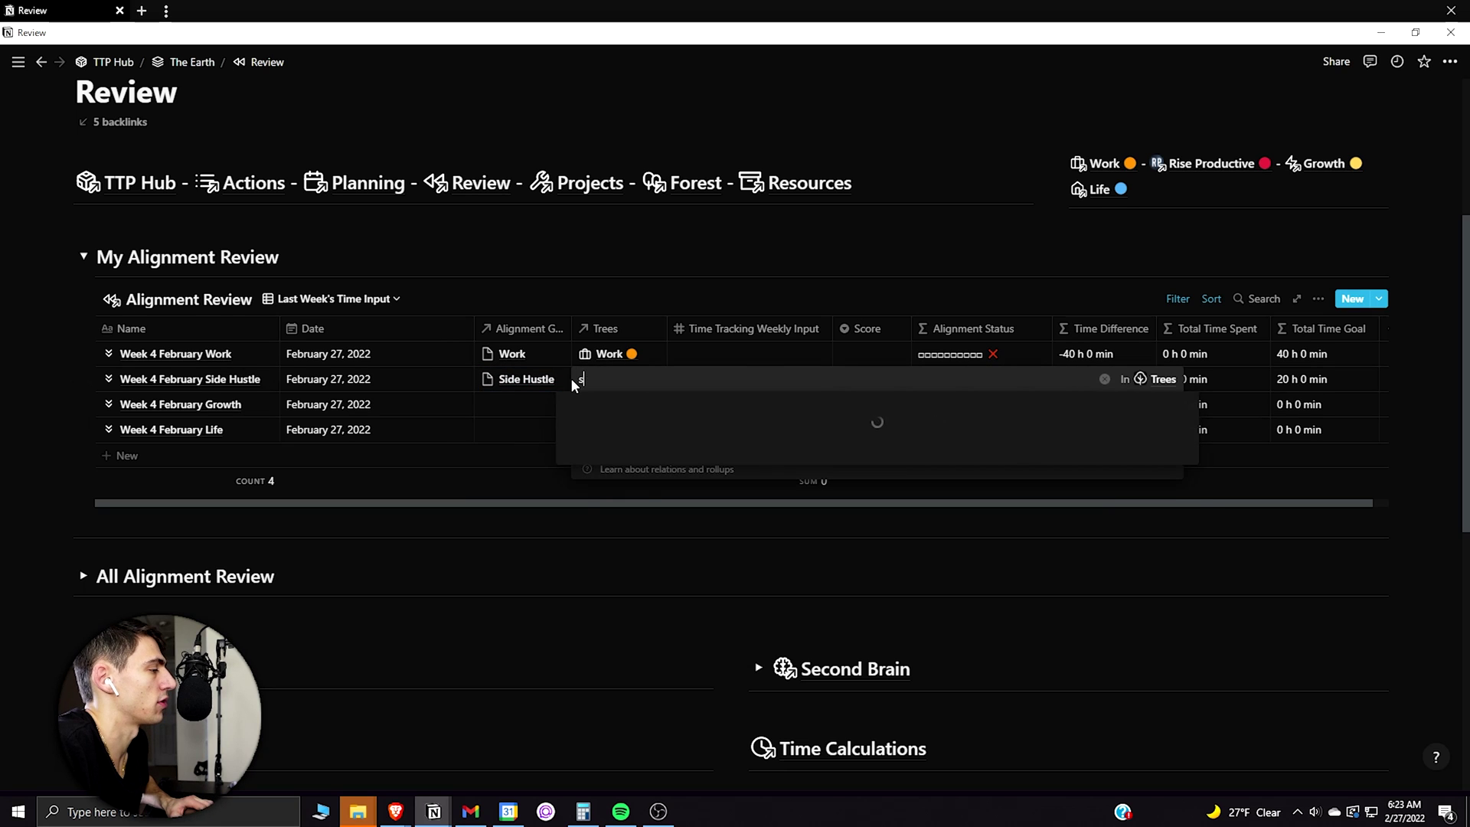
left_click(623, 499)
- Search the alignment goals for Growth to link the Growth entry
left_click(520, 404)
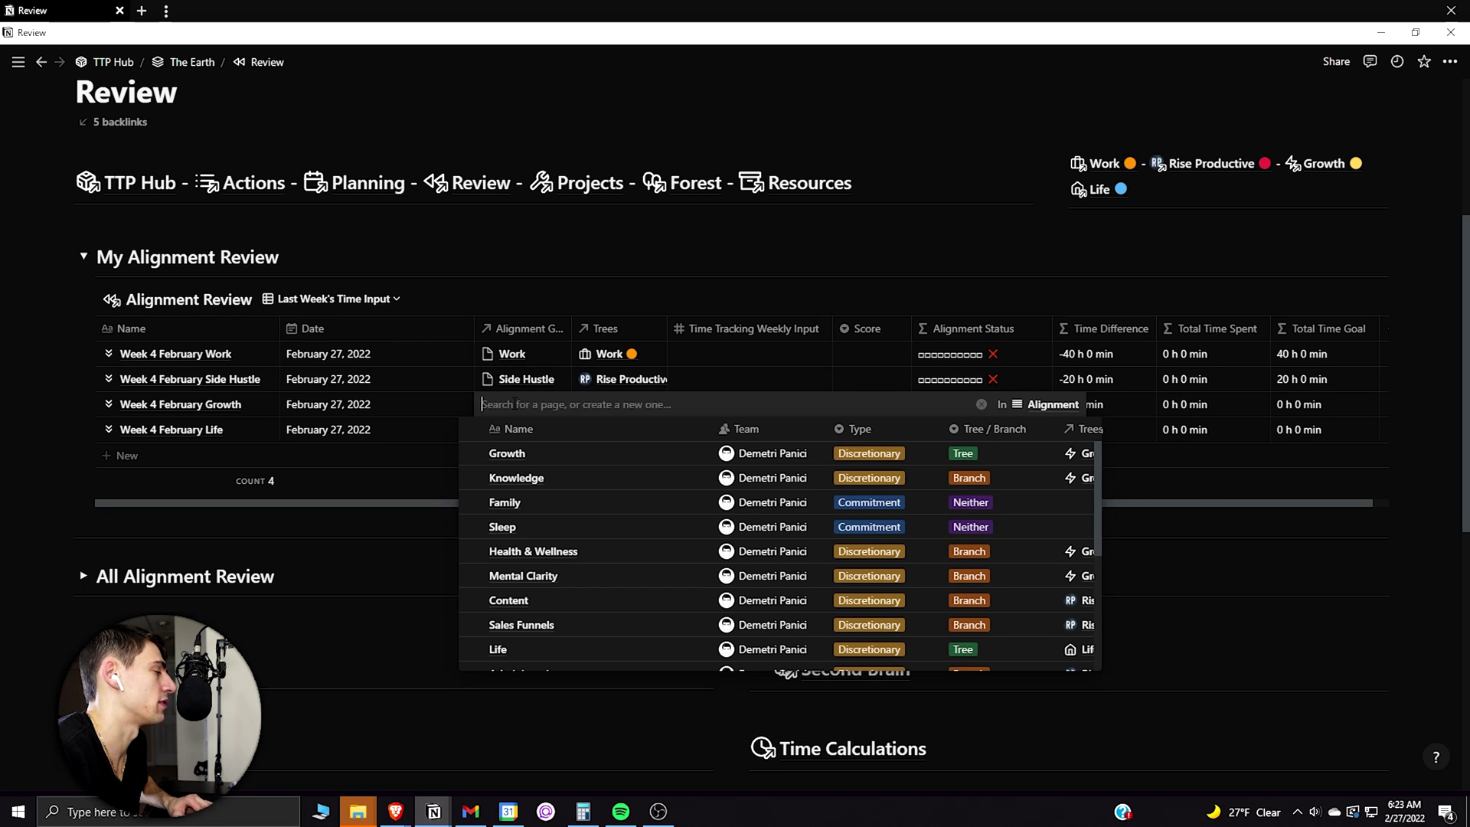
type("growt")
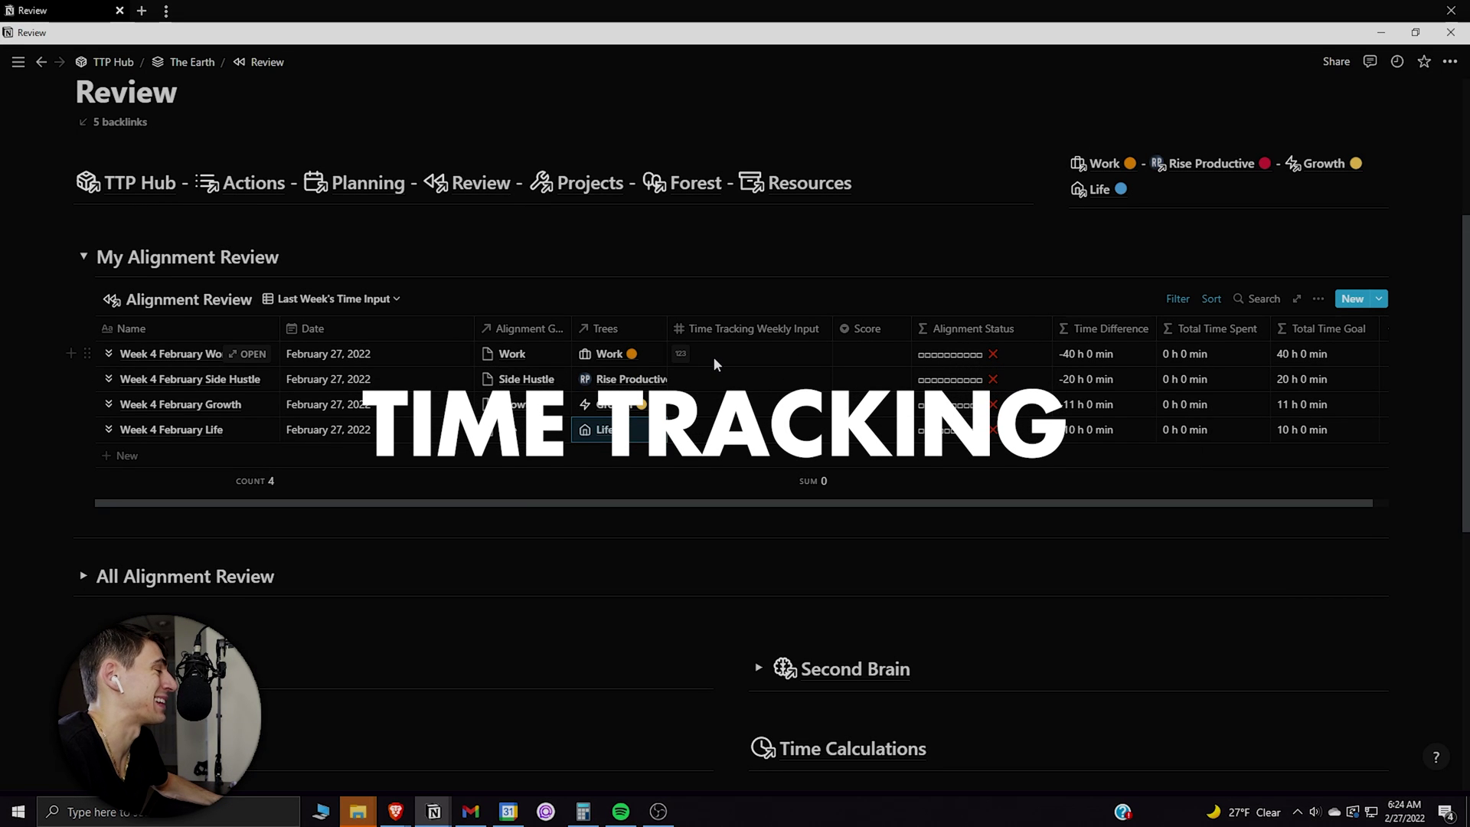
left_click(714, 356)
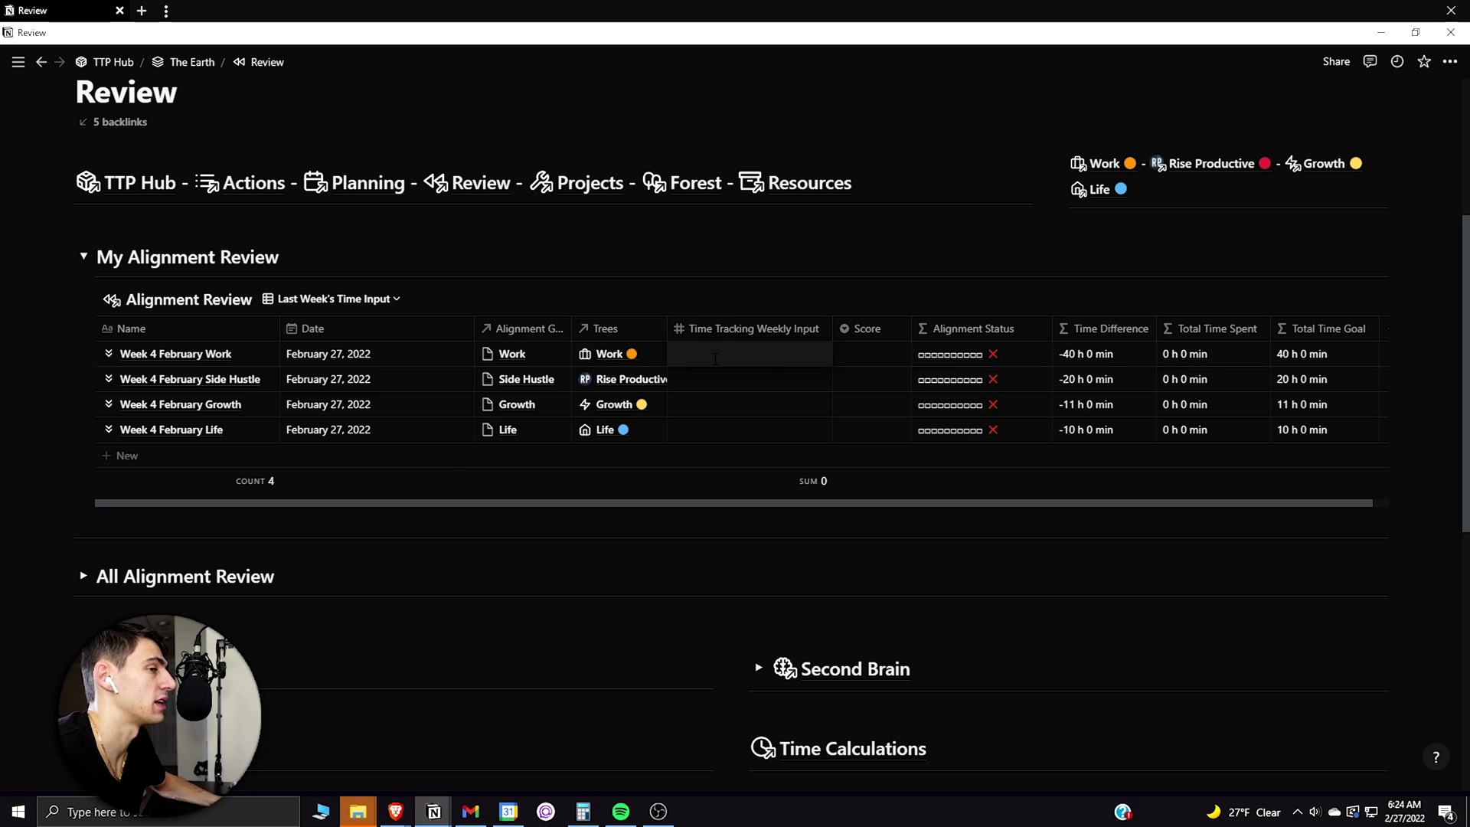
- Enter weekly time inputs 2000, 1200, 360 and 600 for Work, Side Hustle, Growth and Life
type("2000")
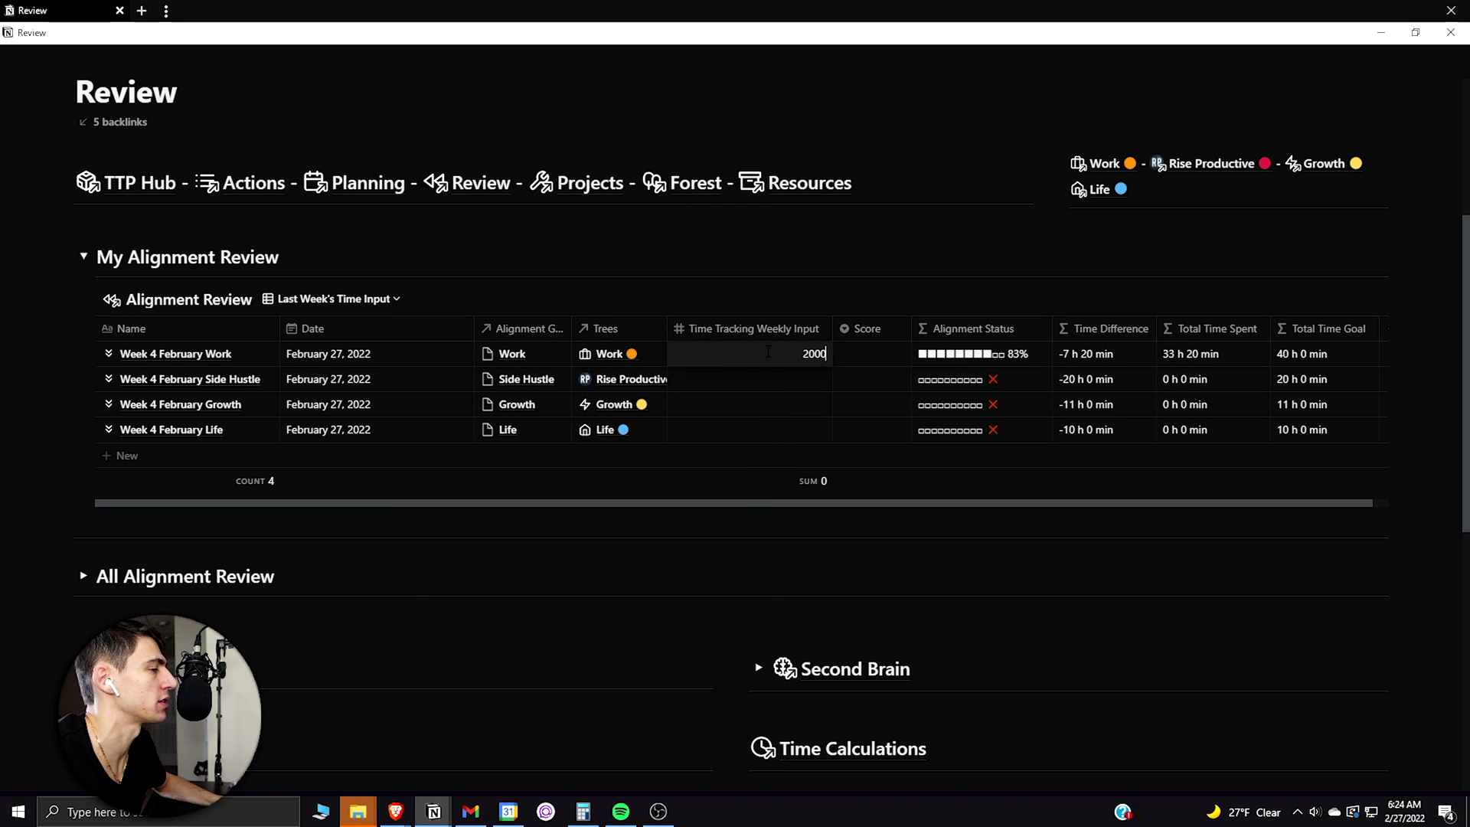
key("Return")
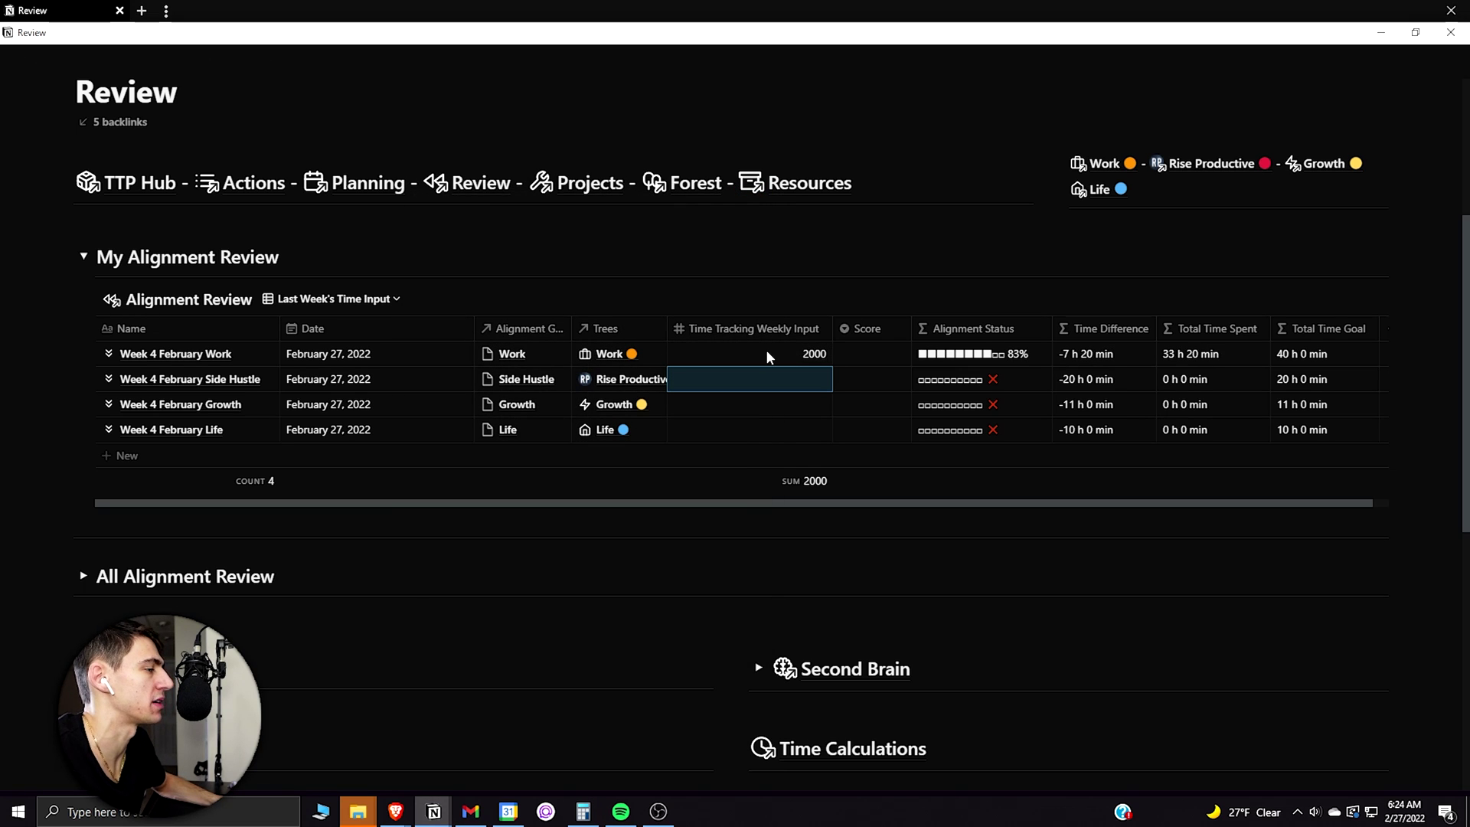
left_click(874, 357)
left_click(794, 389)
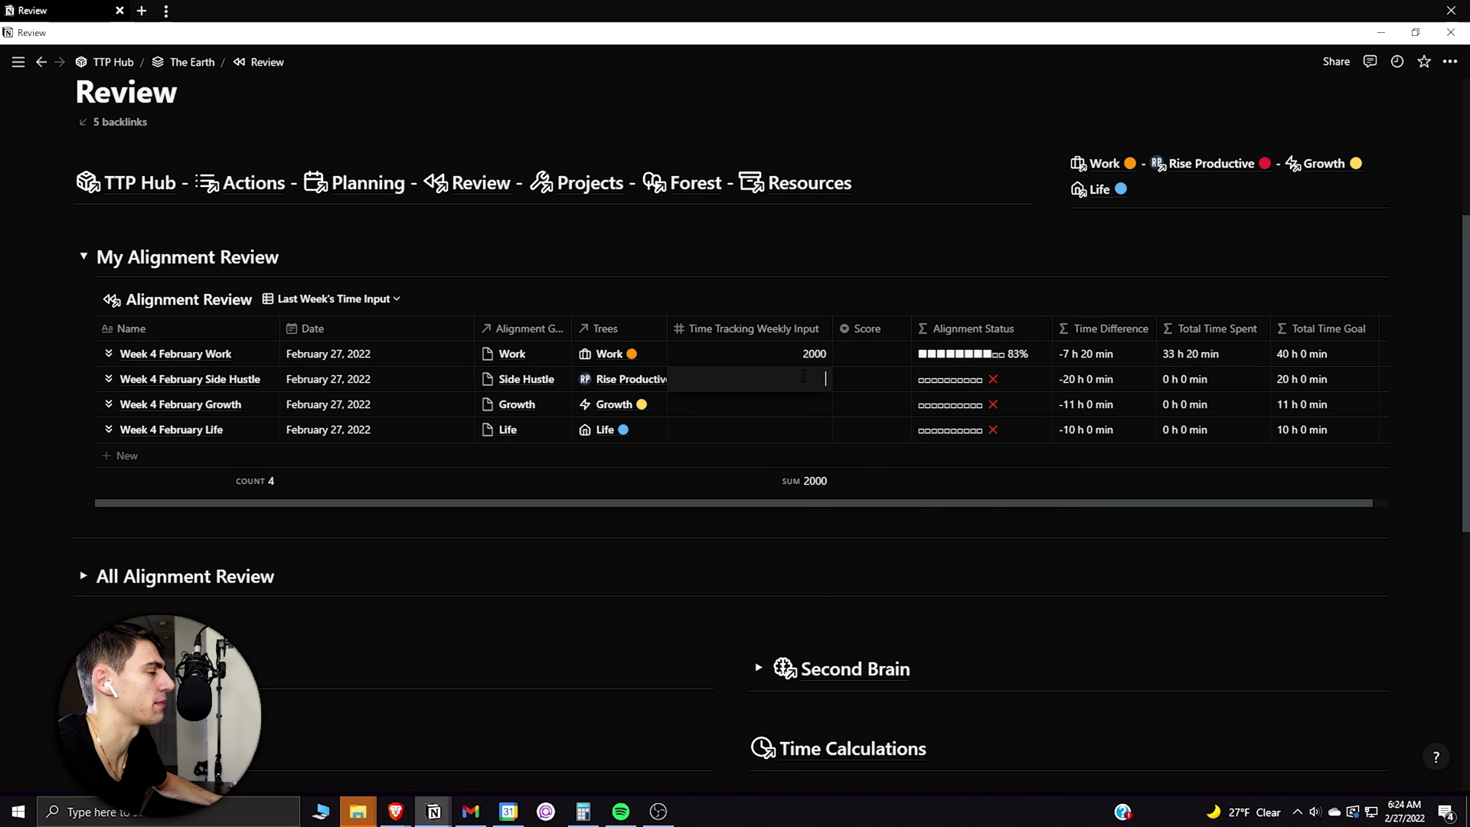
type("1")
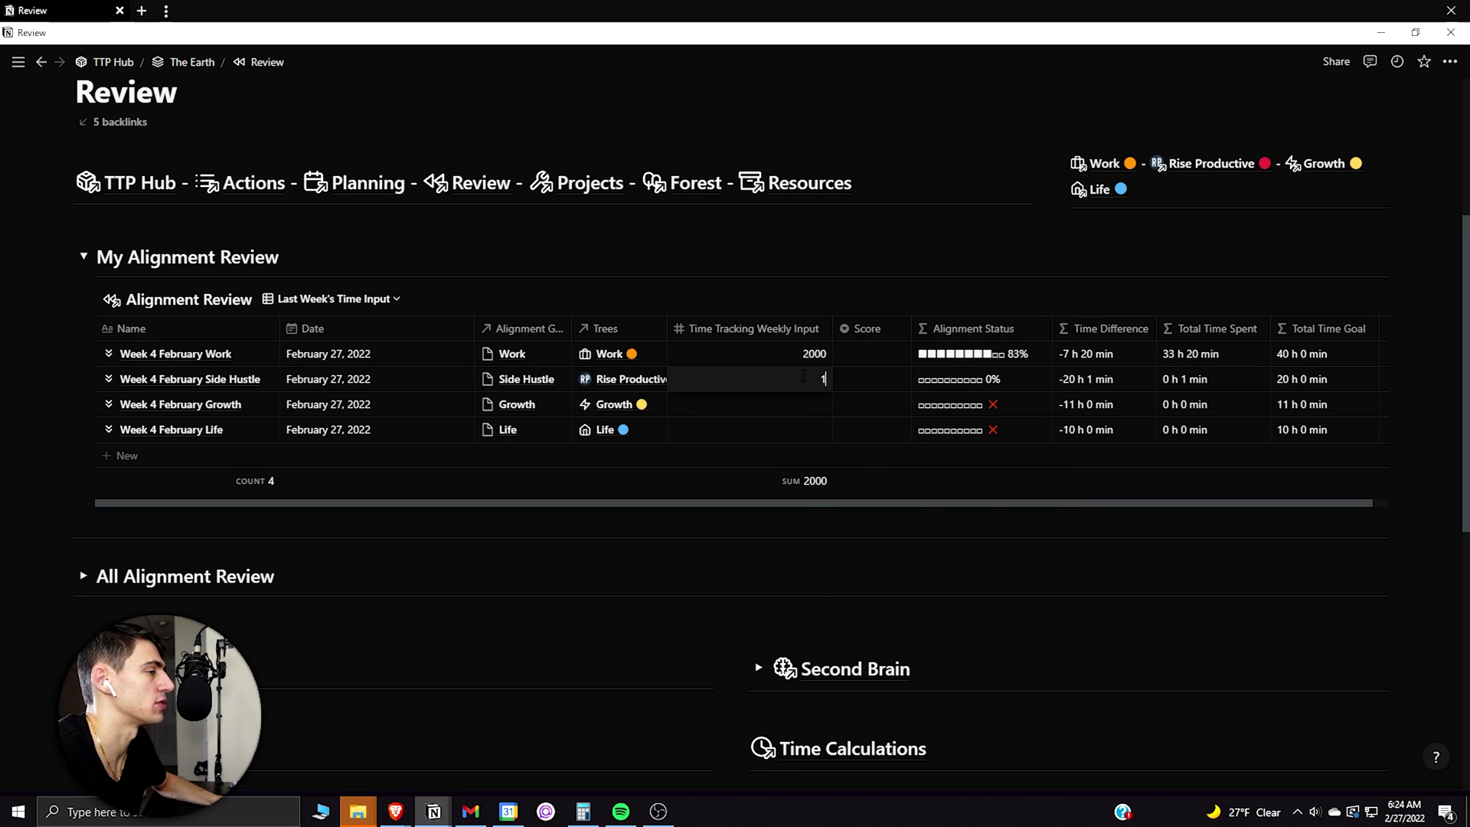
type("200")
key("Return")
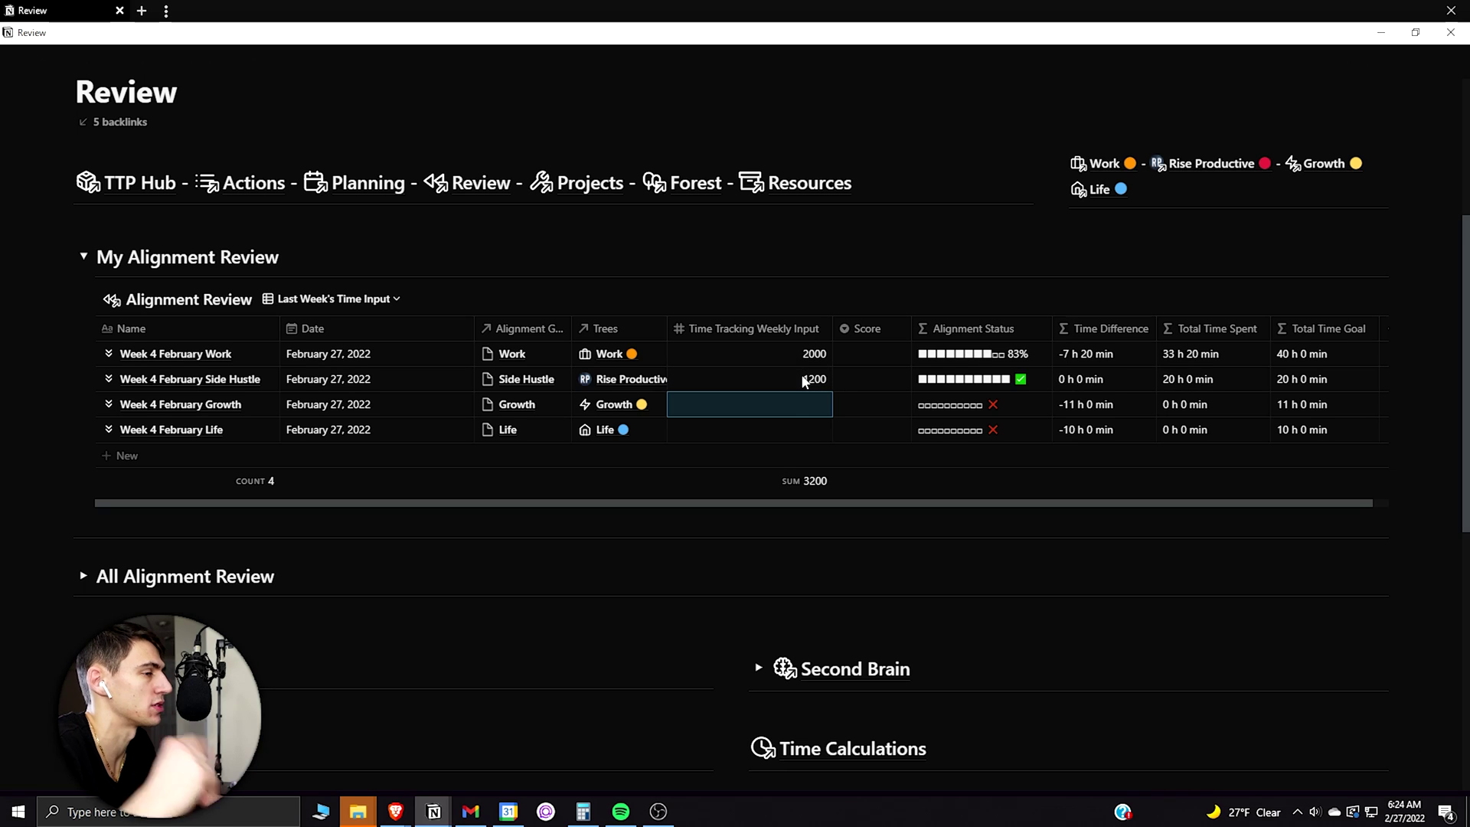
left_click(808, 405)
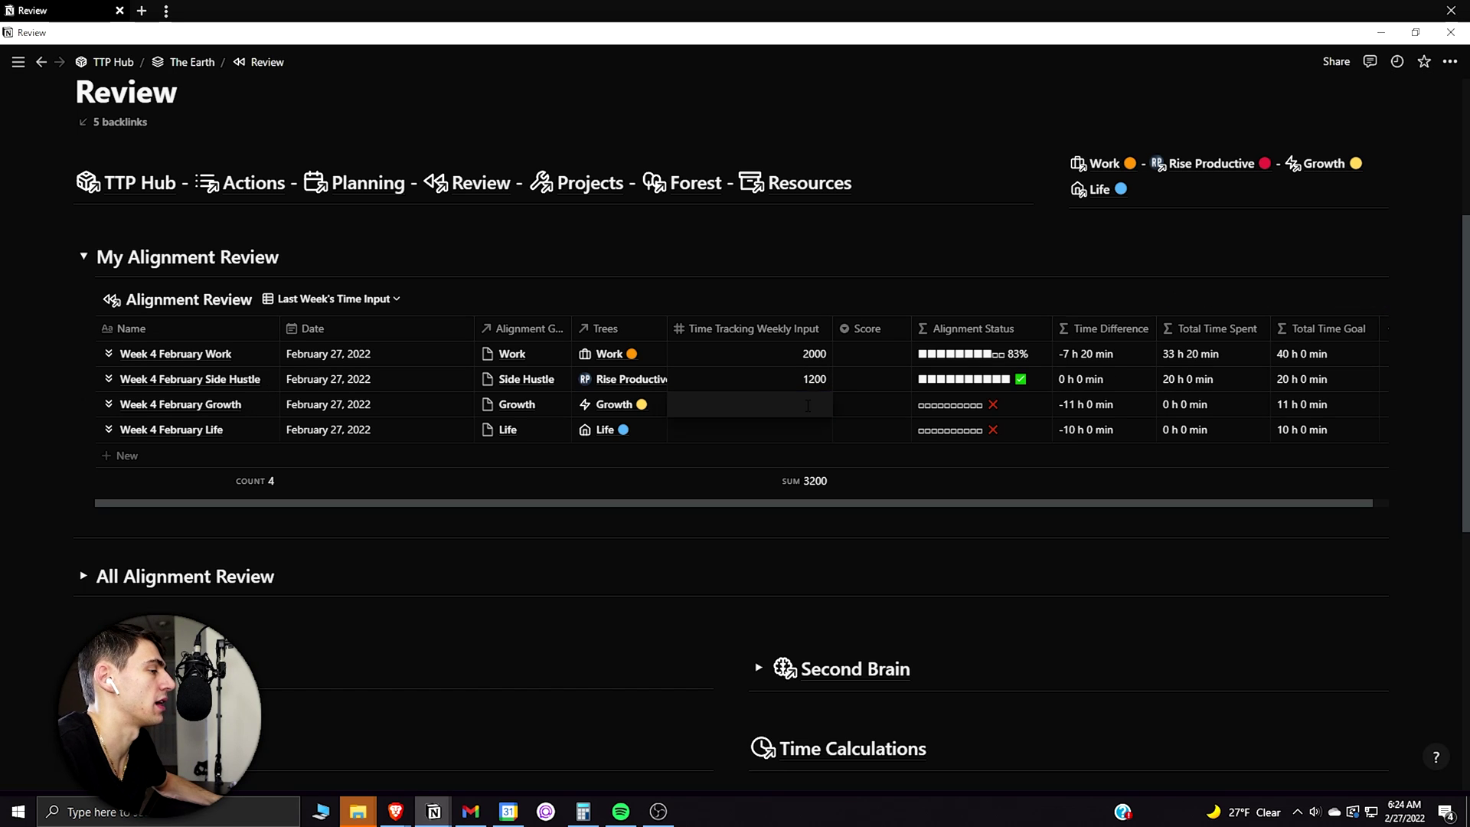
type("360")
key("Return")
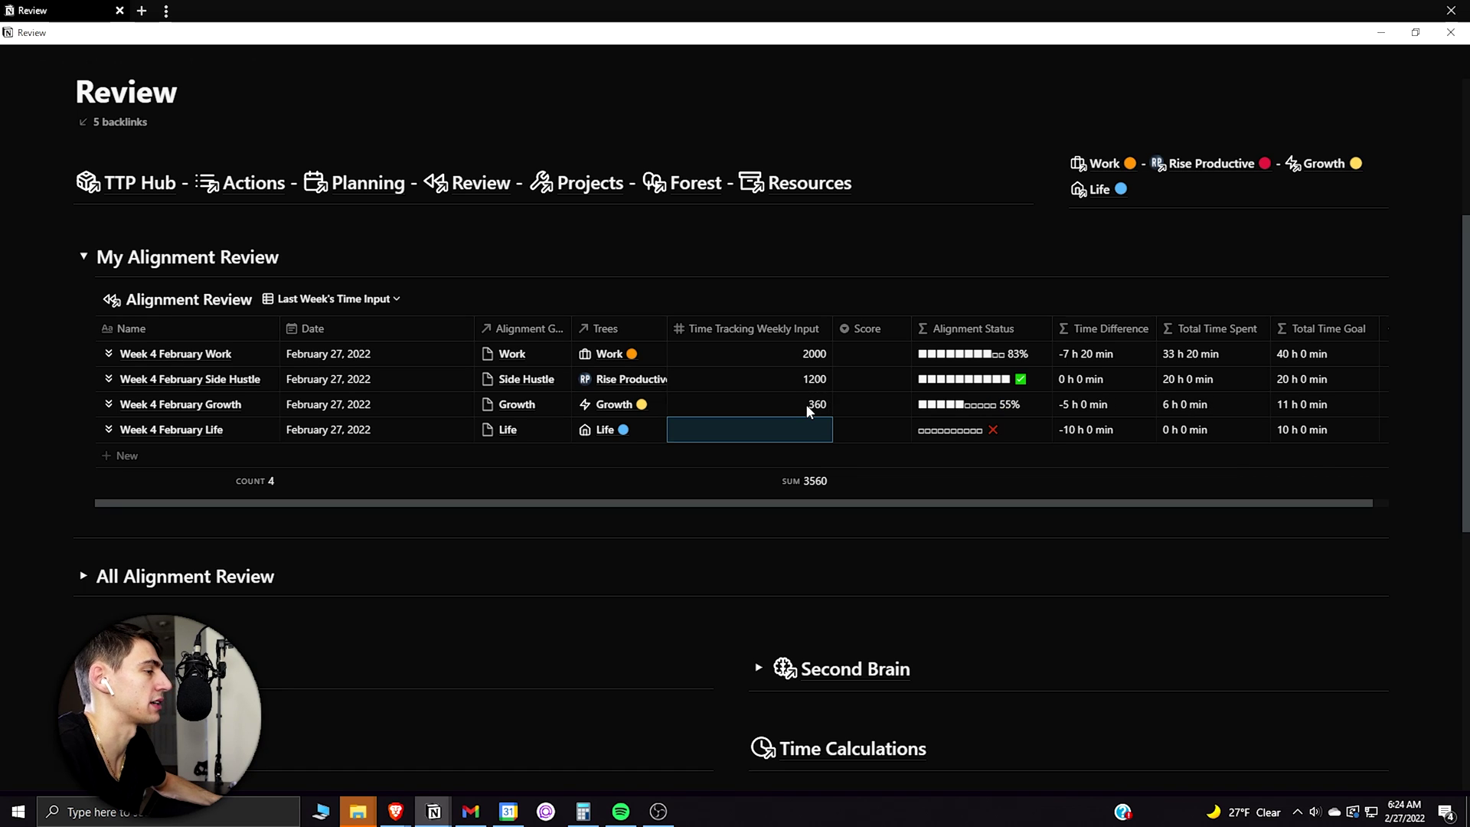
left_click(806, 423)
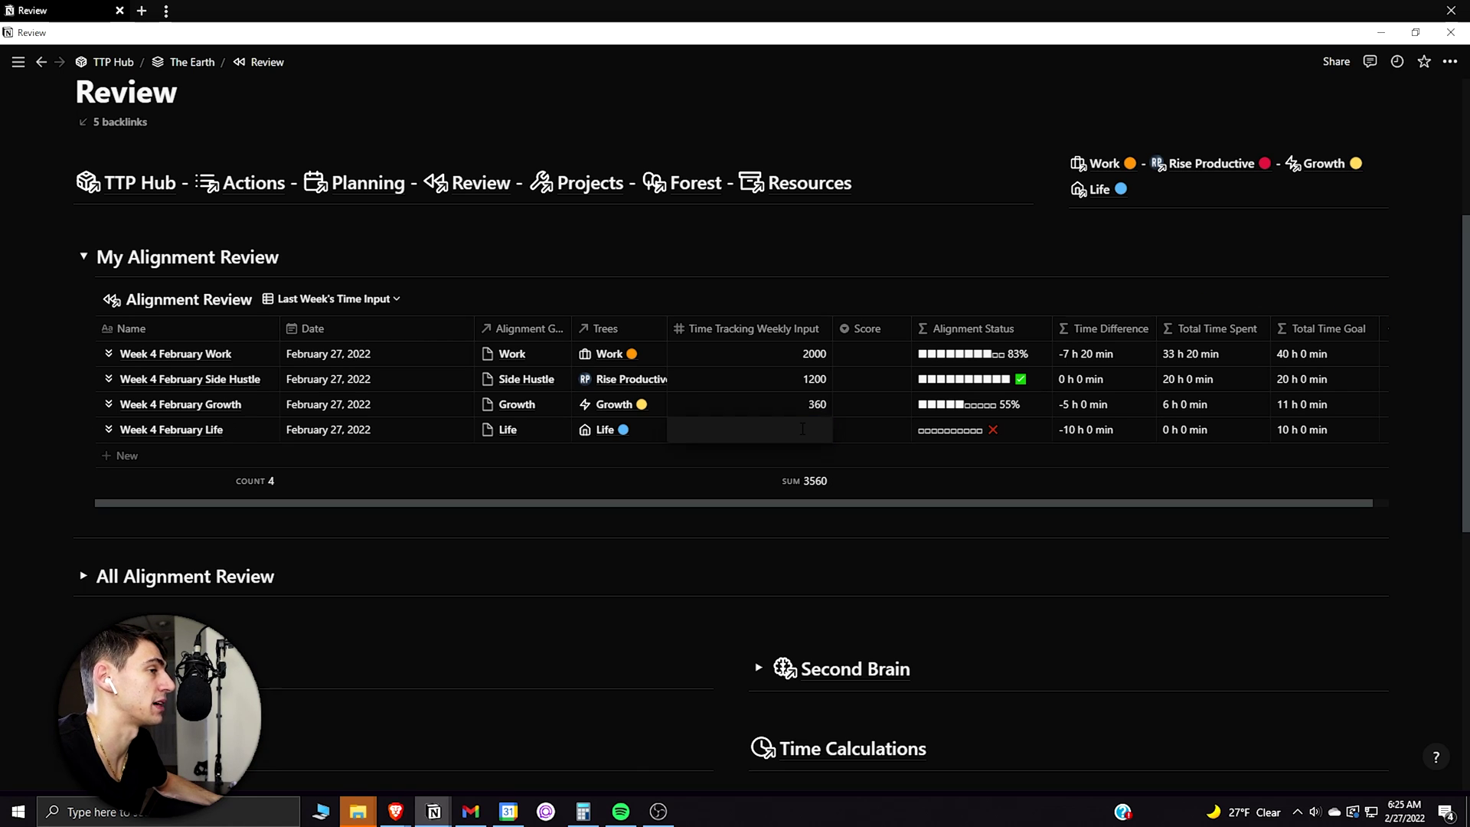
type("00")
key("Return")
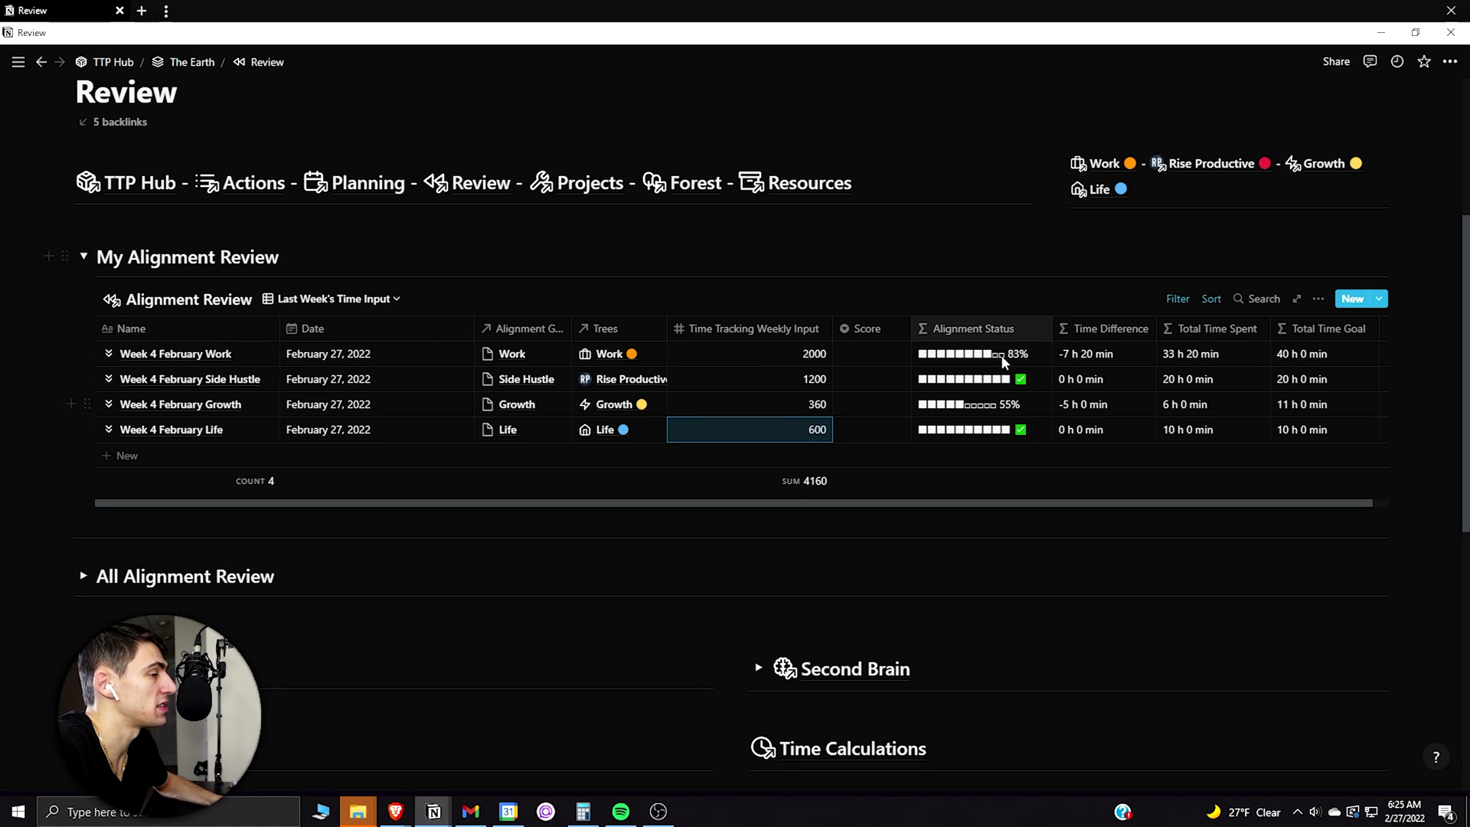
- Re-apply the Alignment Status formula so every row shows its progress bar
left_click(974, 352)
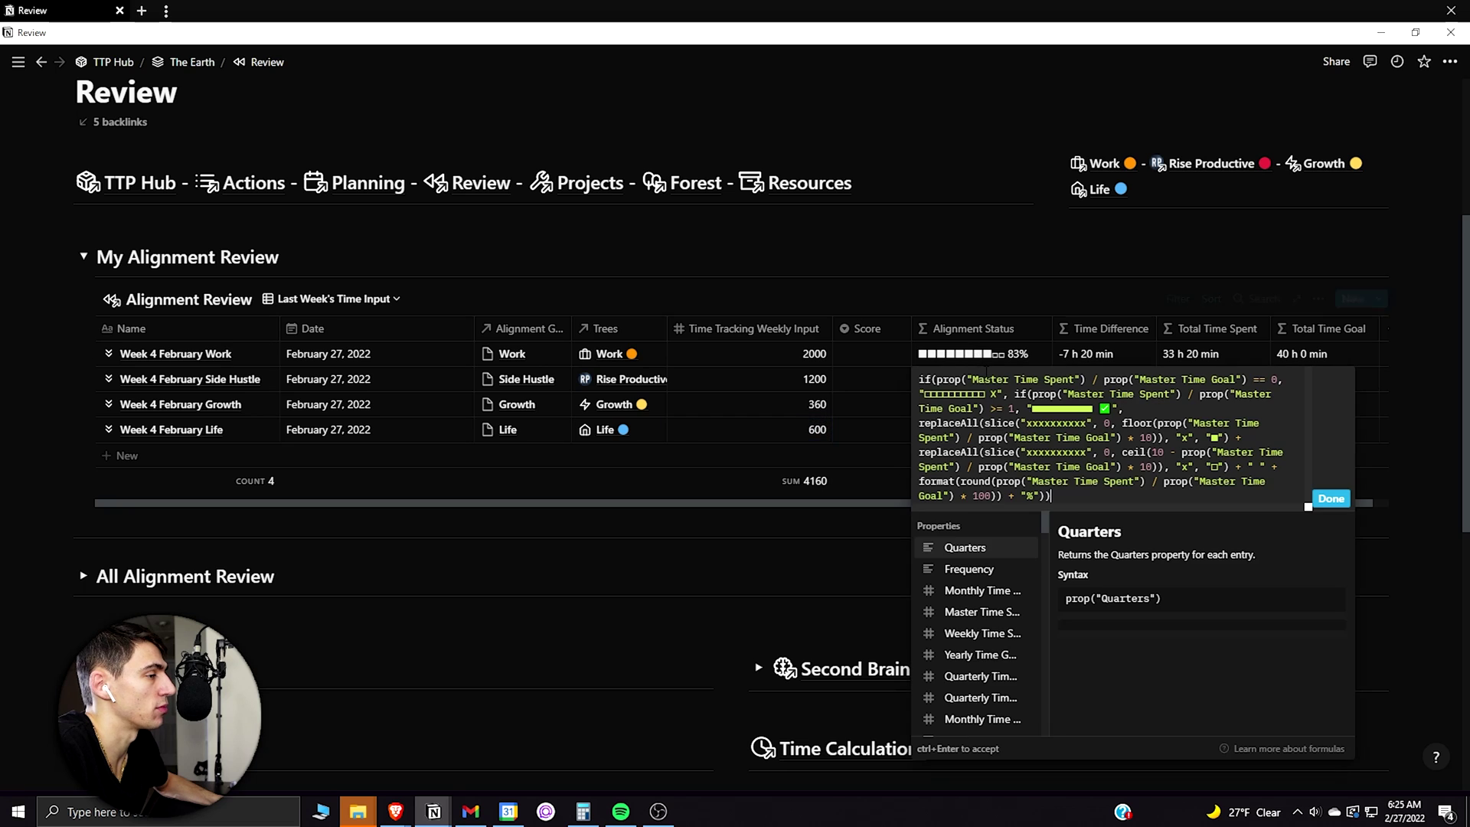
key("ctrl+a")
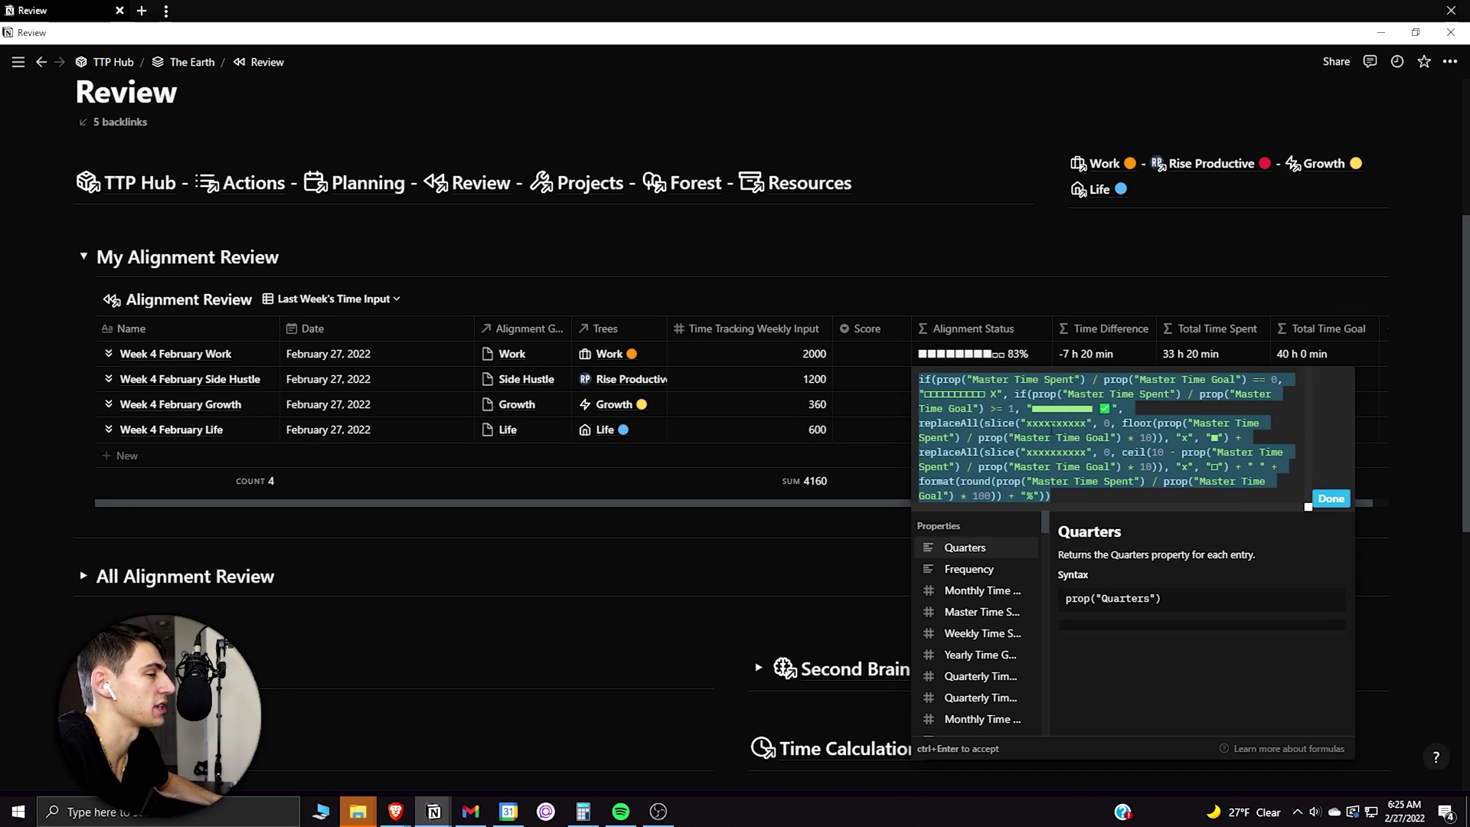
left_click(1063, 497)
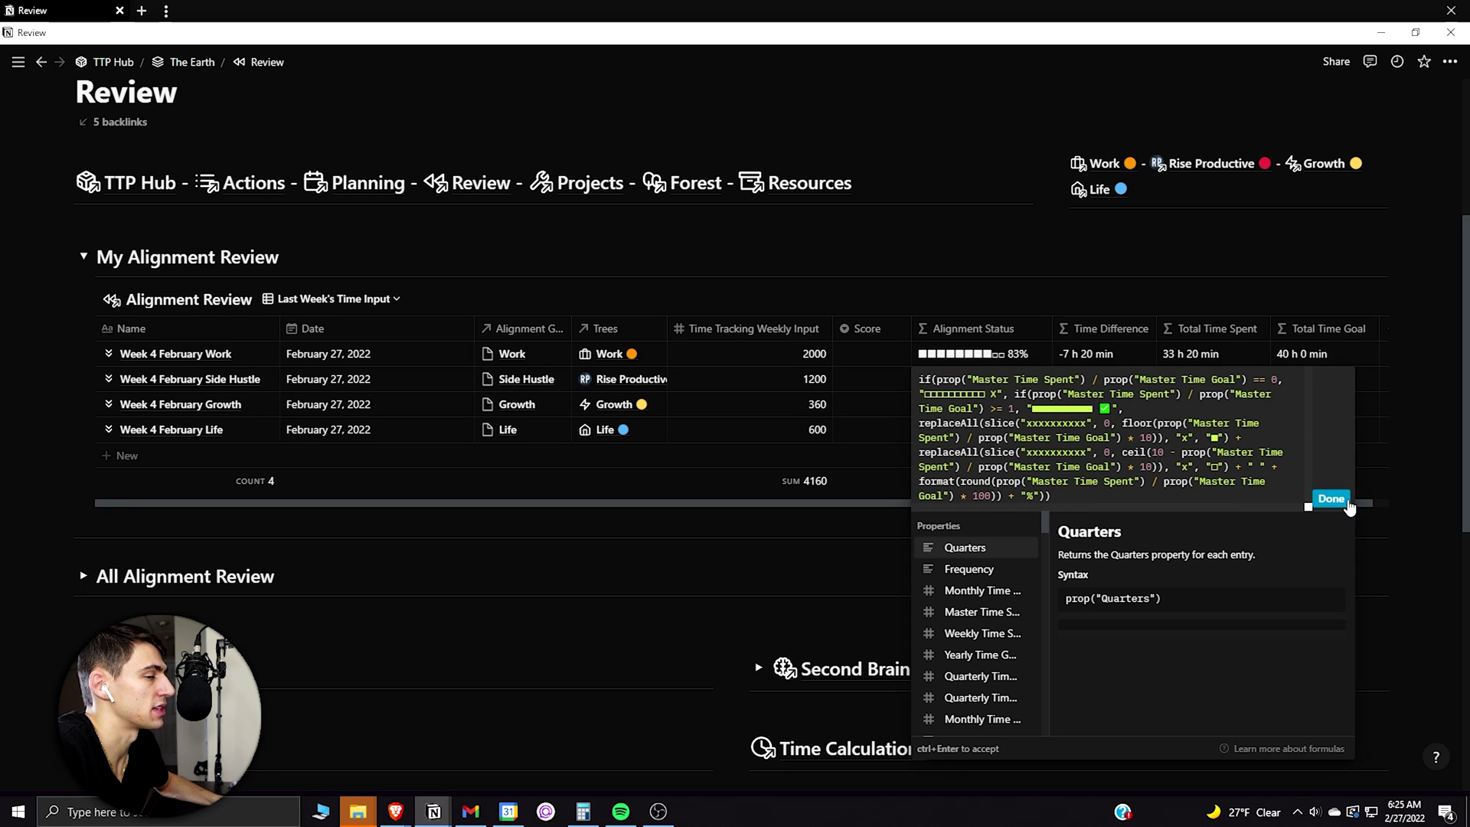
left_click(1346, 501)
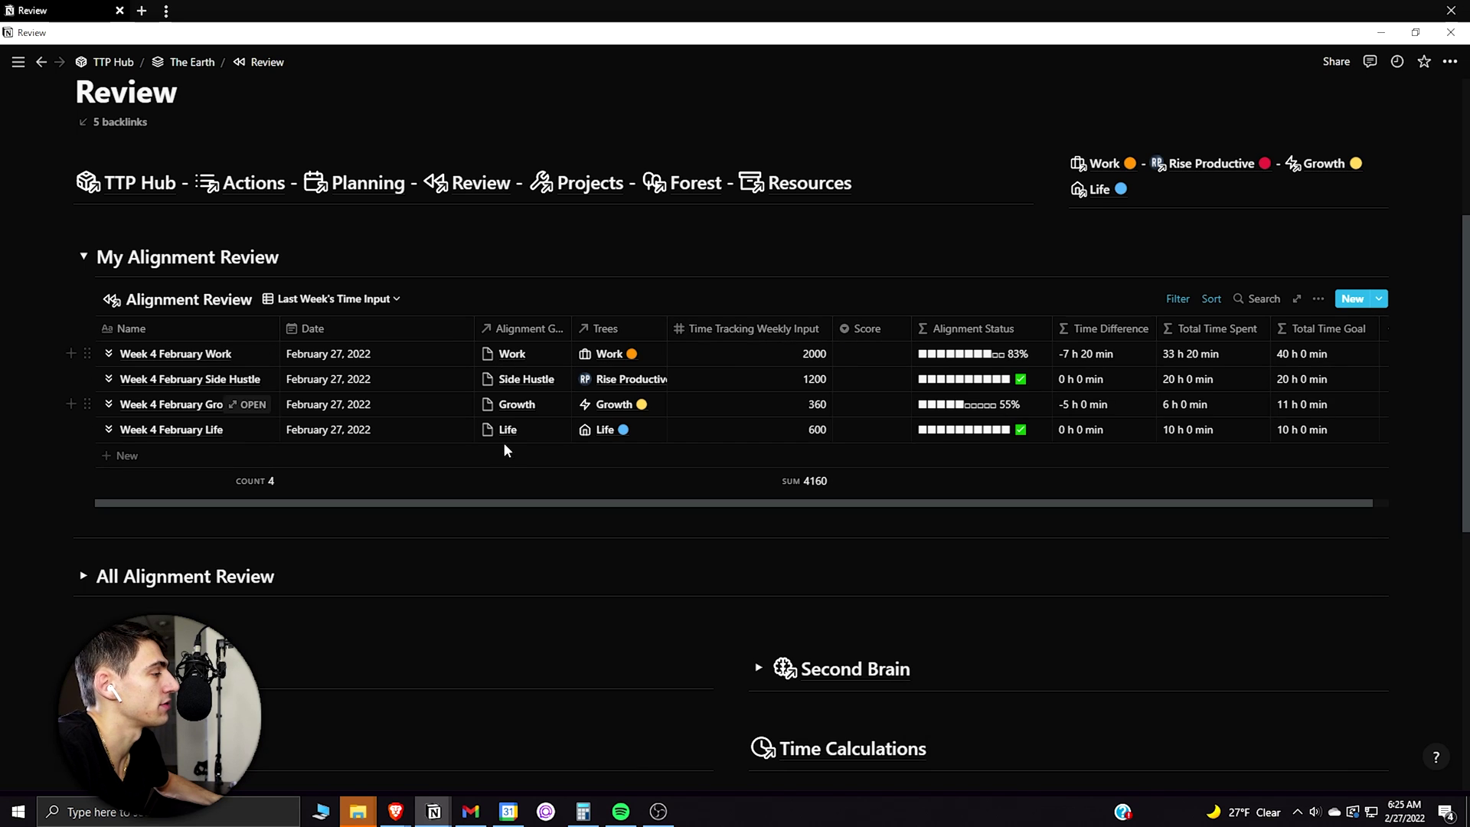
scroll(505, 450, "down", 6)
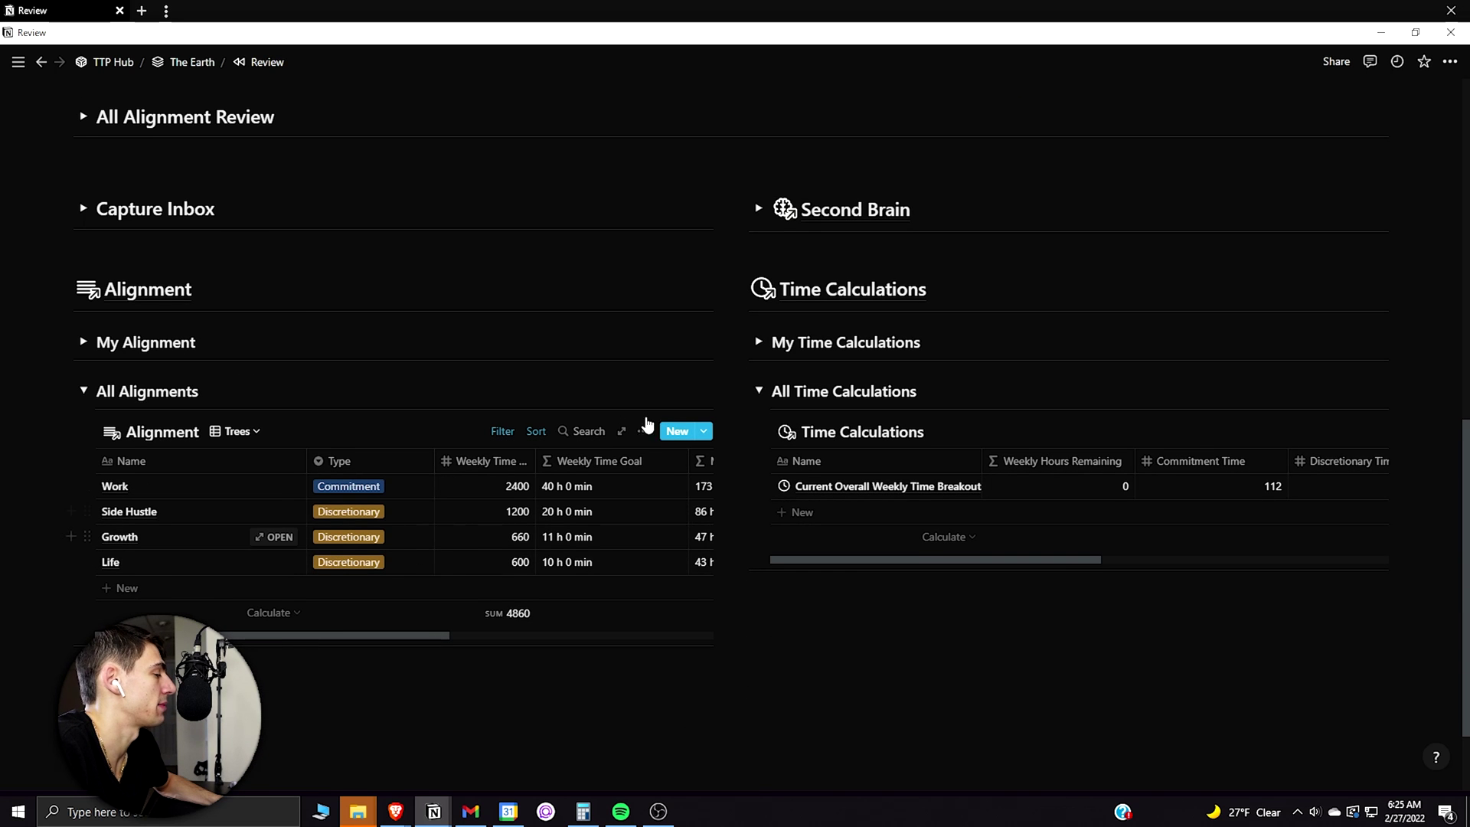
scroll(646, 425, "up", 10)
scroll(1004, 457, "down", 1)
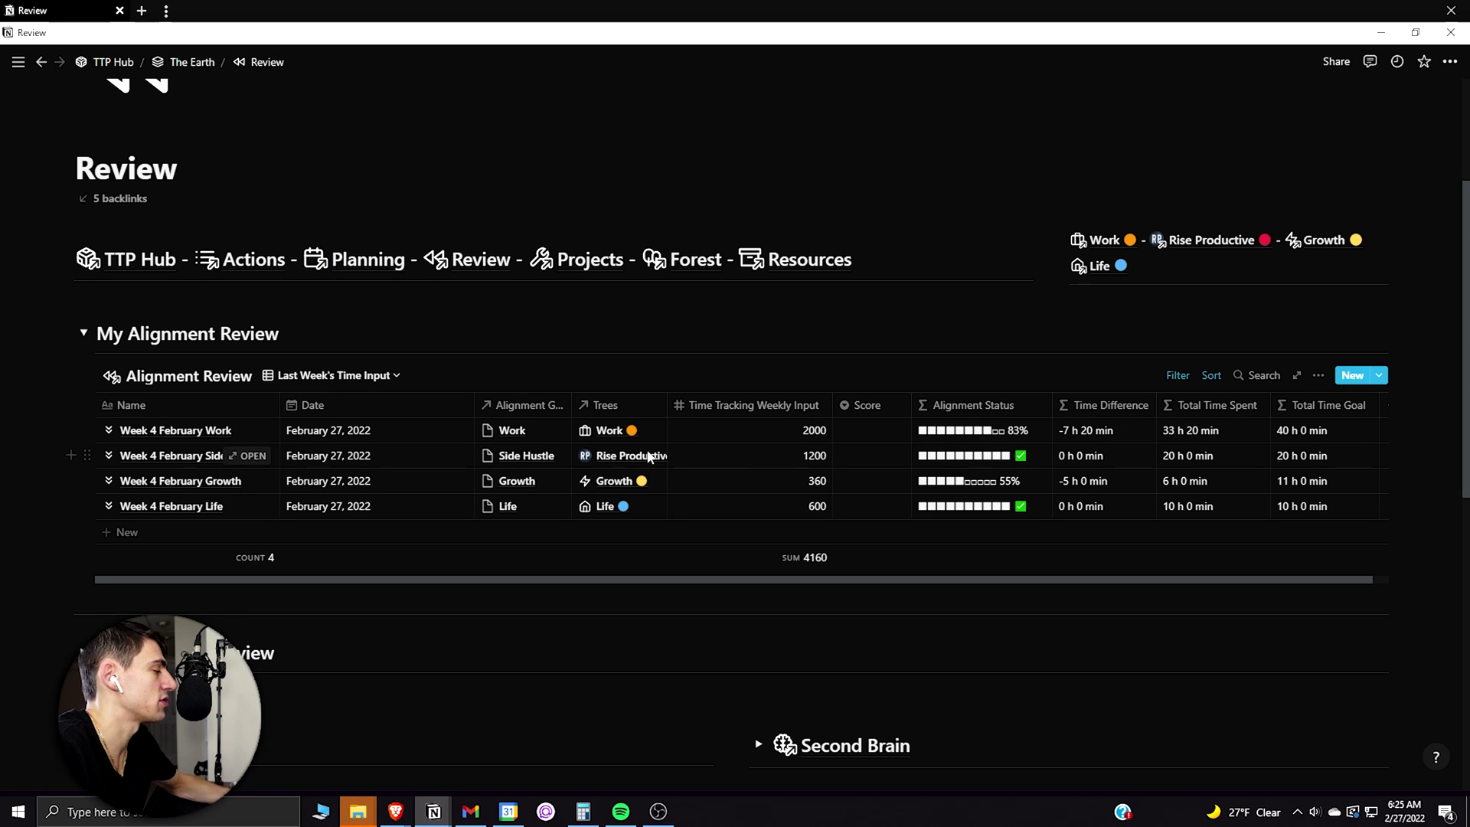
left_click(304, 375)
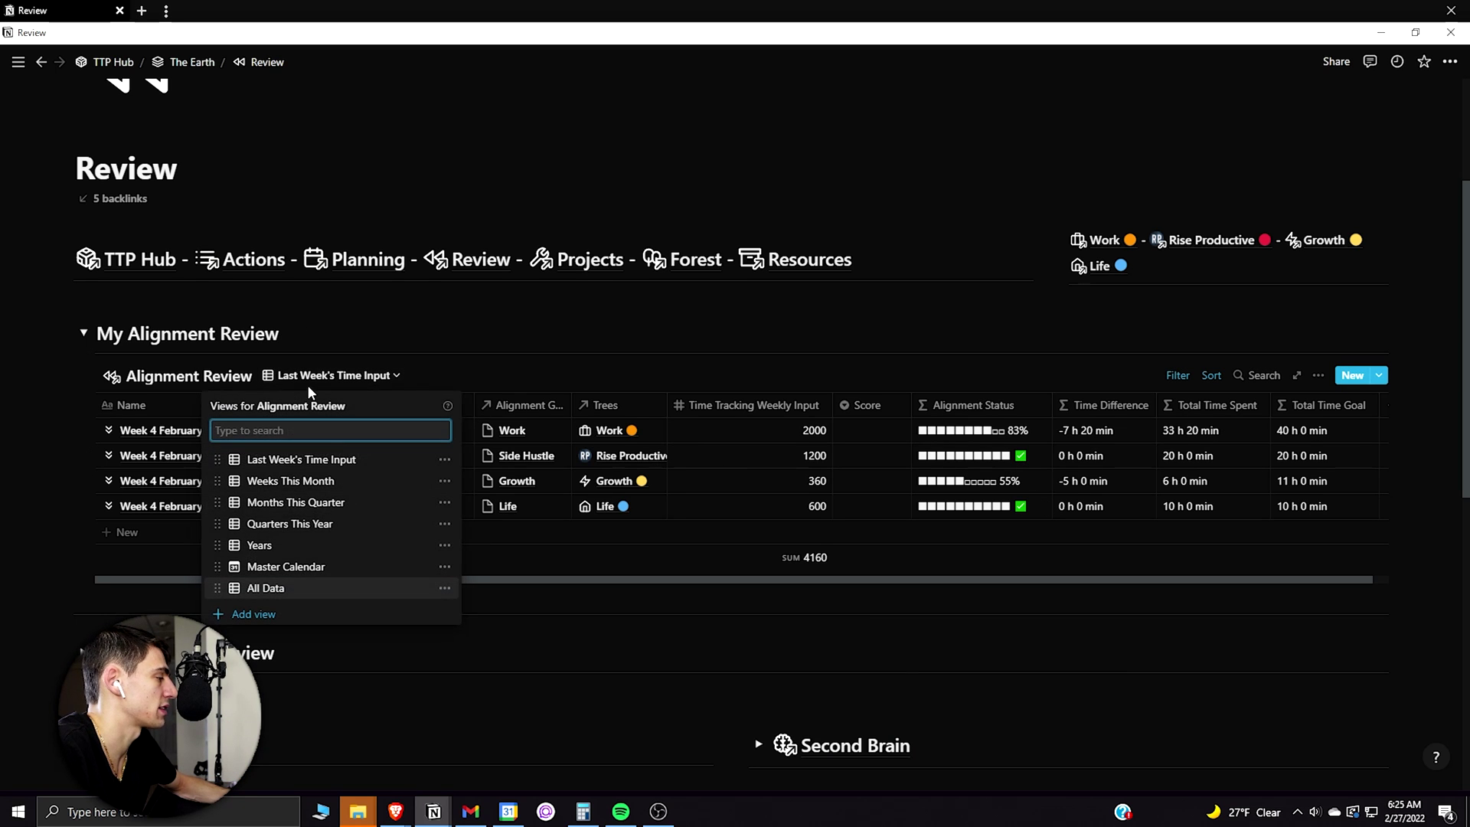
- In Weeks This Month, add a 'Week 4 February' row linked to the Life tree
left_click(291, 481)
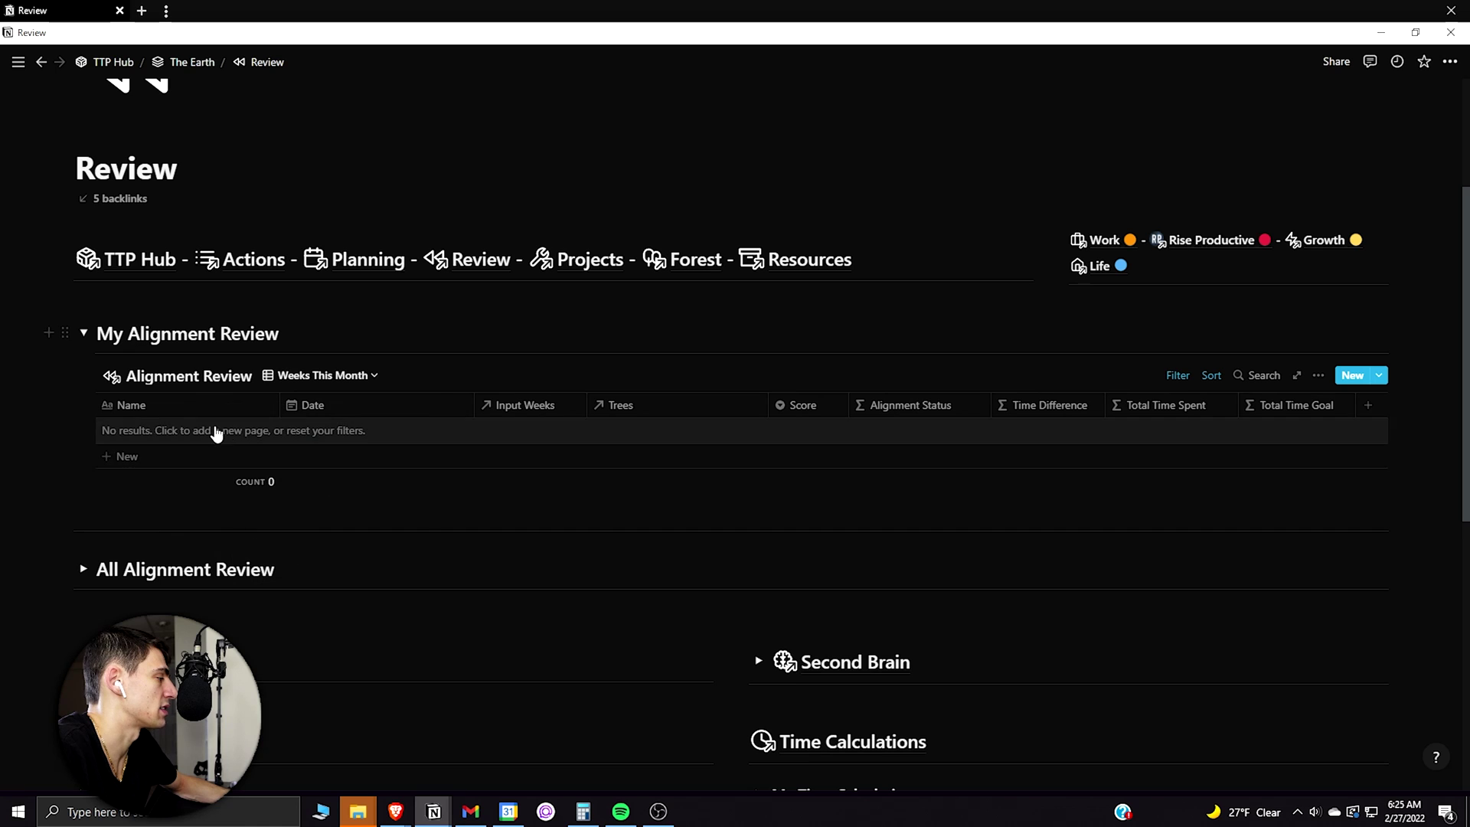
left_click(253, 431)
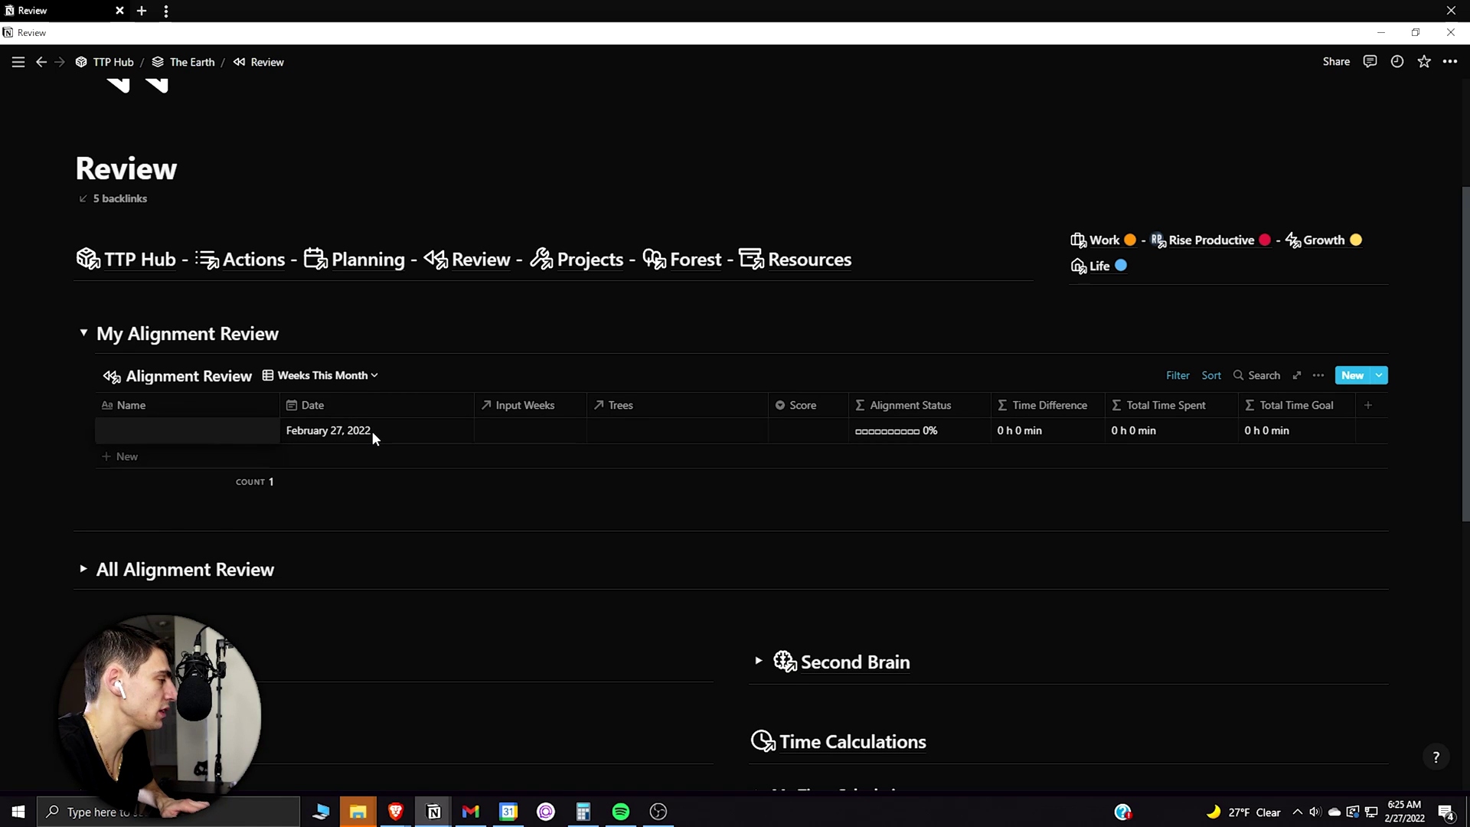
type("Week 4 Feb")
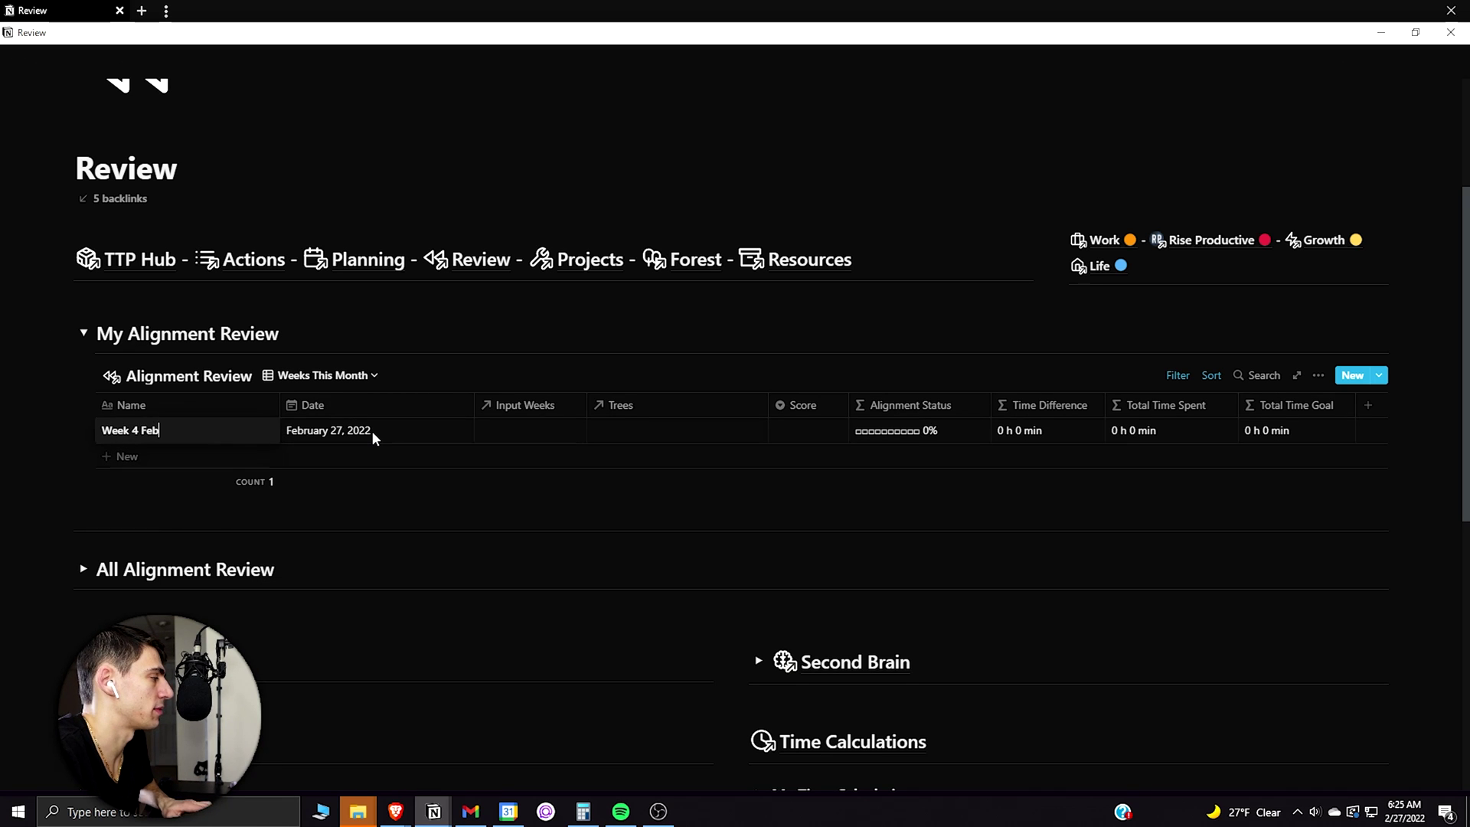
type("ruary")
left_click(659, 430)
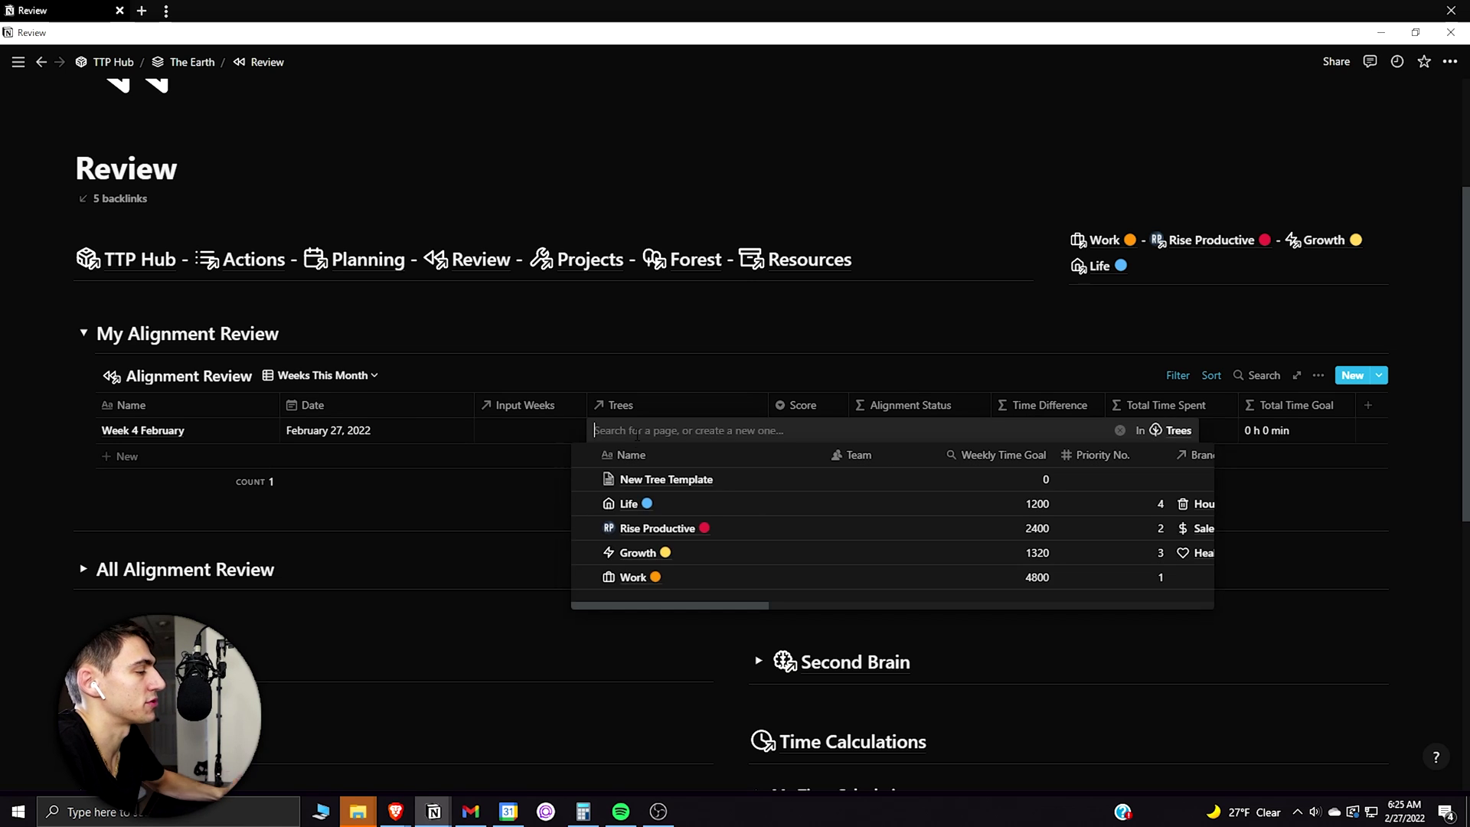
left_click(629, 504)
- Link all four Week 4 February input weeks to the new row
left_click(528, 430)
key("Escape")
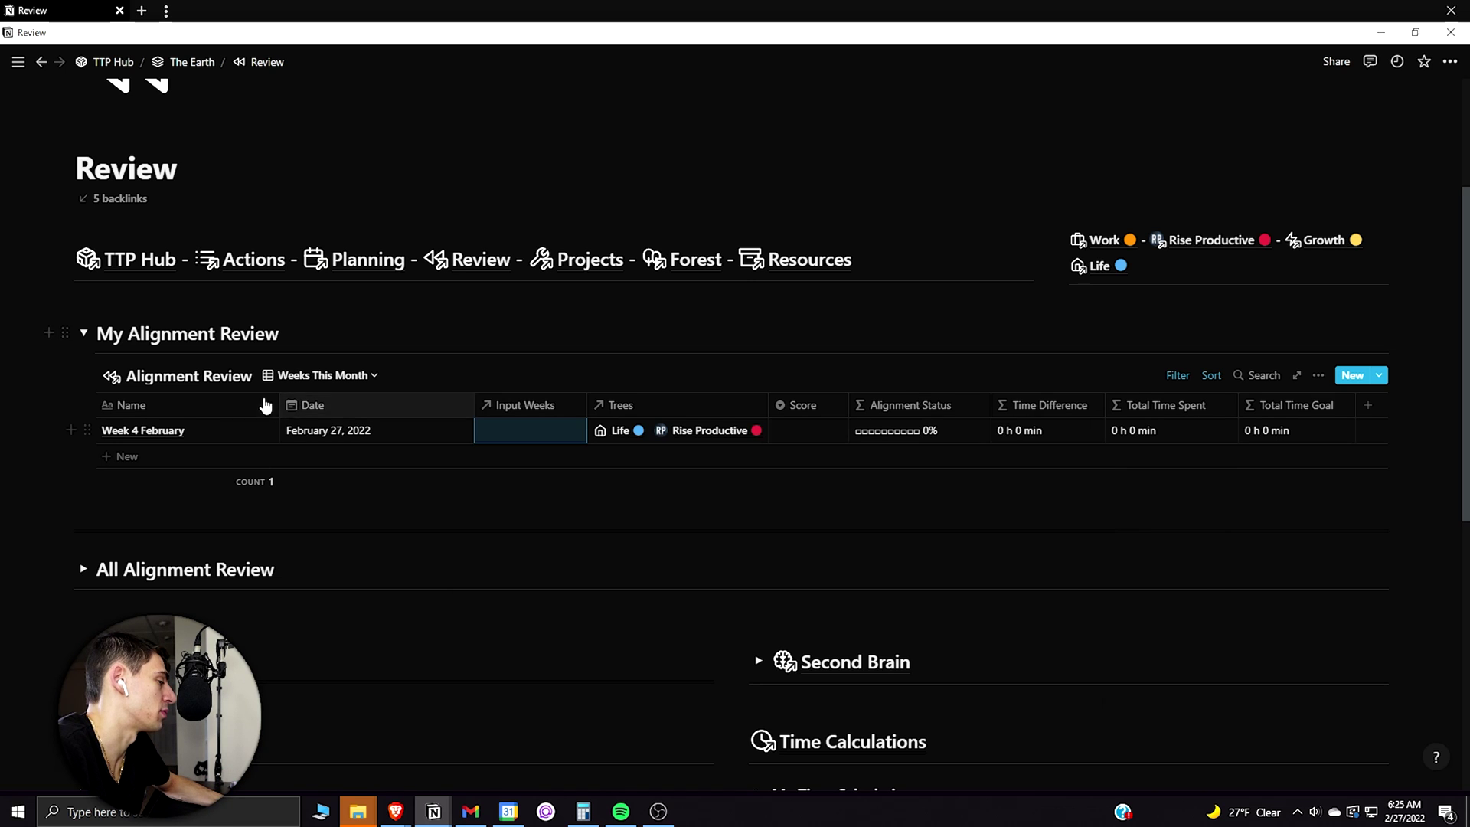
left_click(285, 380)
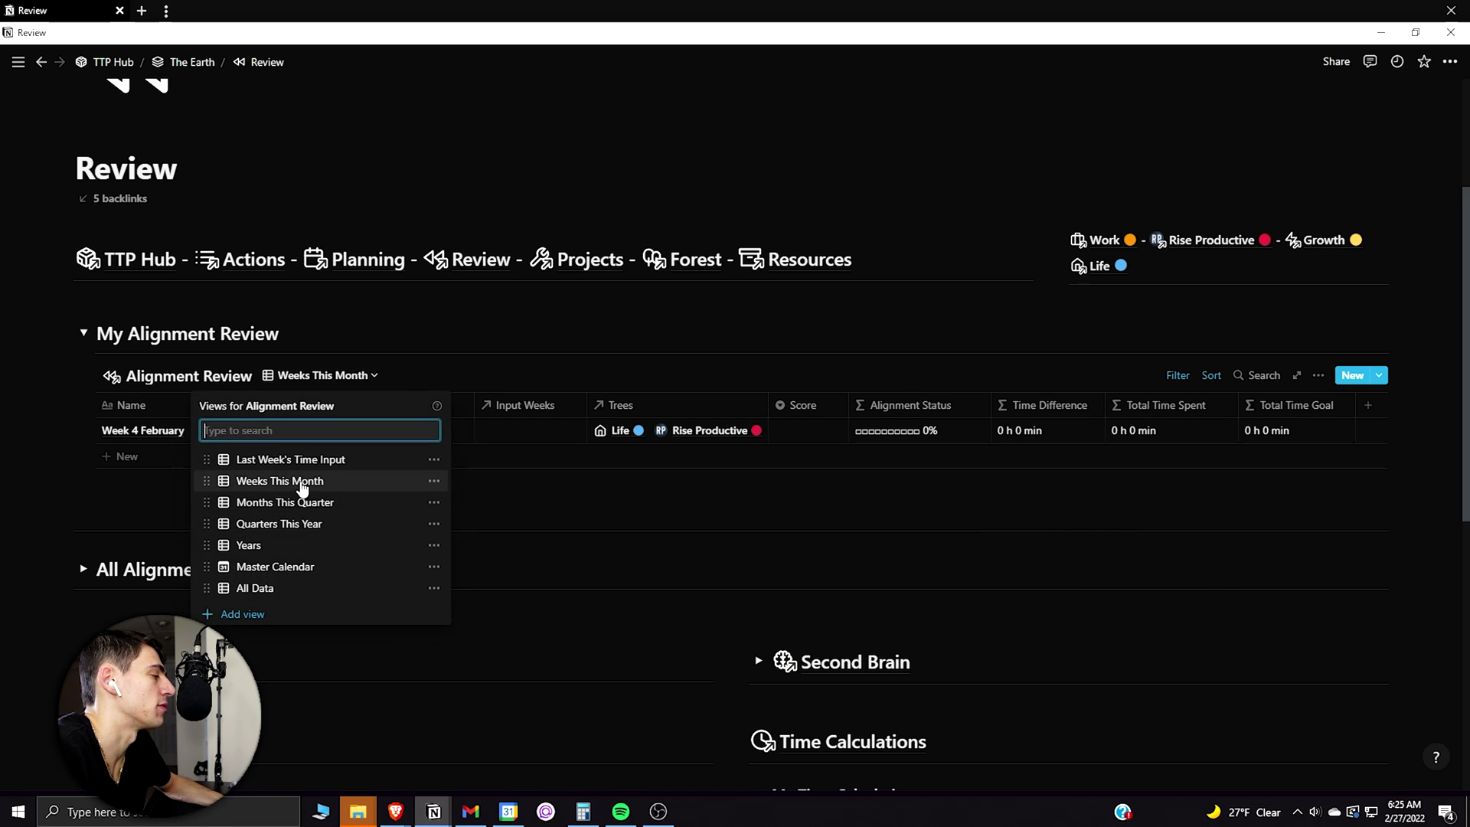
left_click(291, 459)
left_click(360, 375)
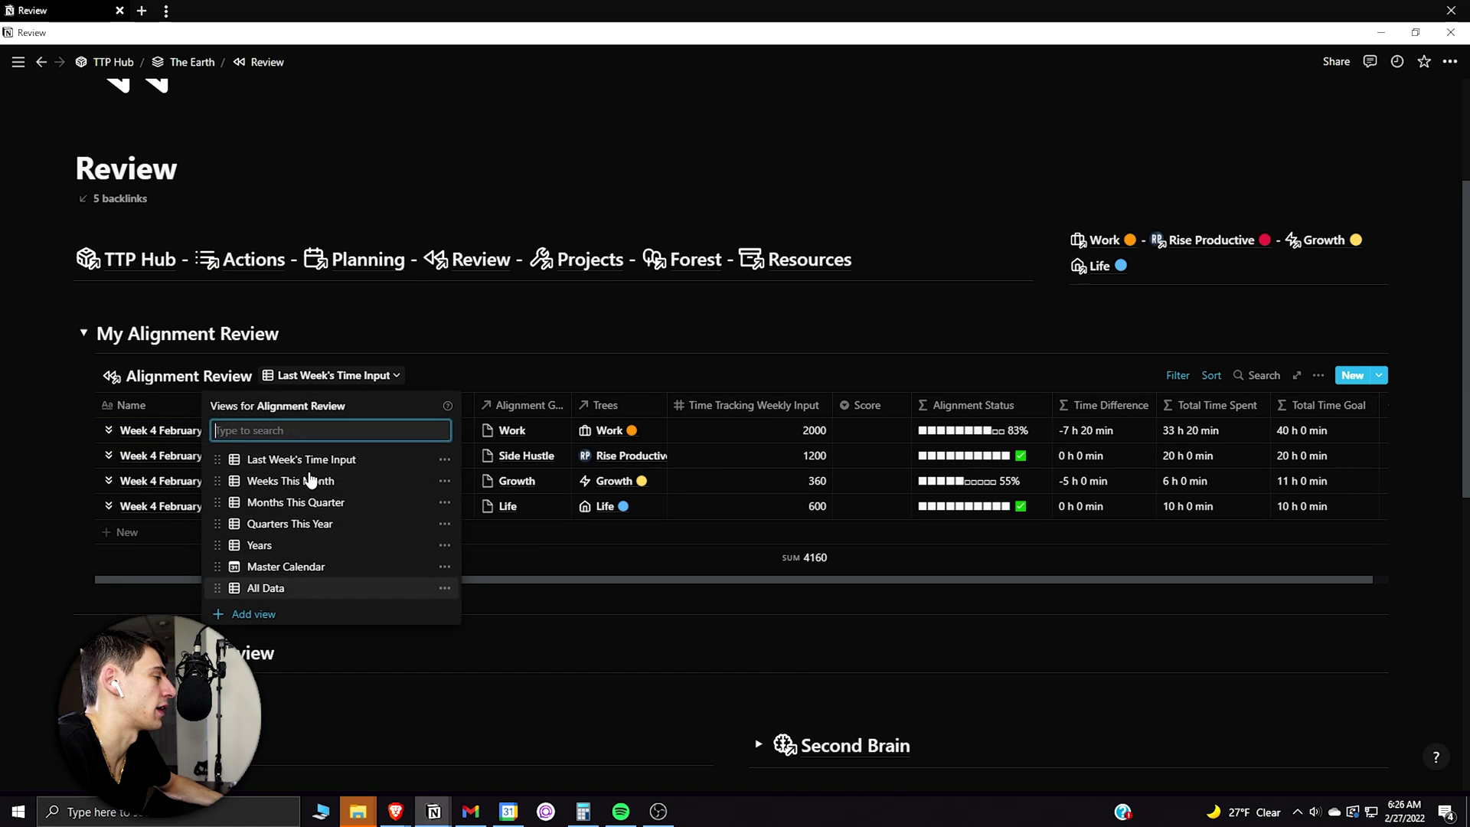
left_click(310, 480)
left_click(474, 479)
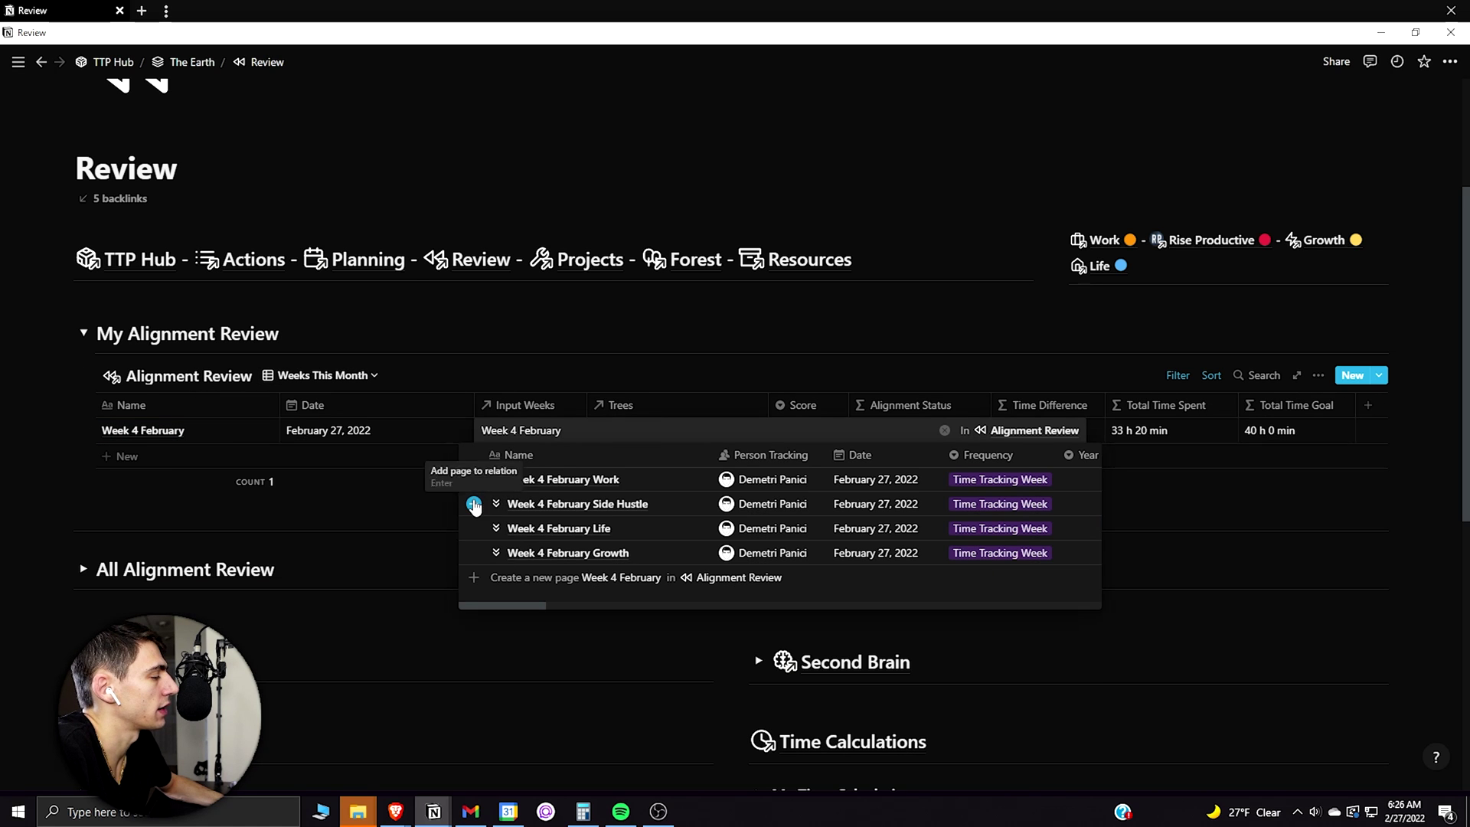
left_click(474, 504)
left_click(474, 554)
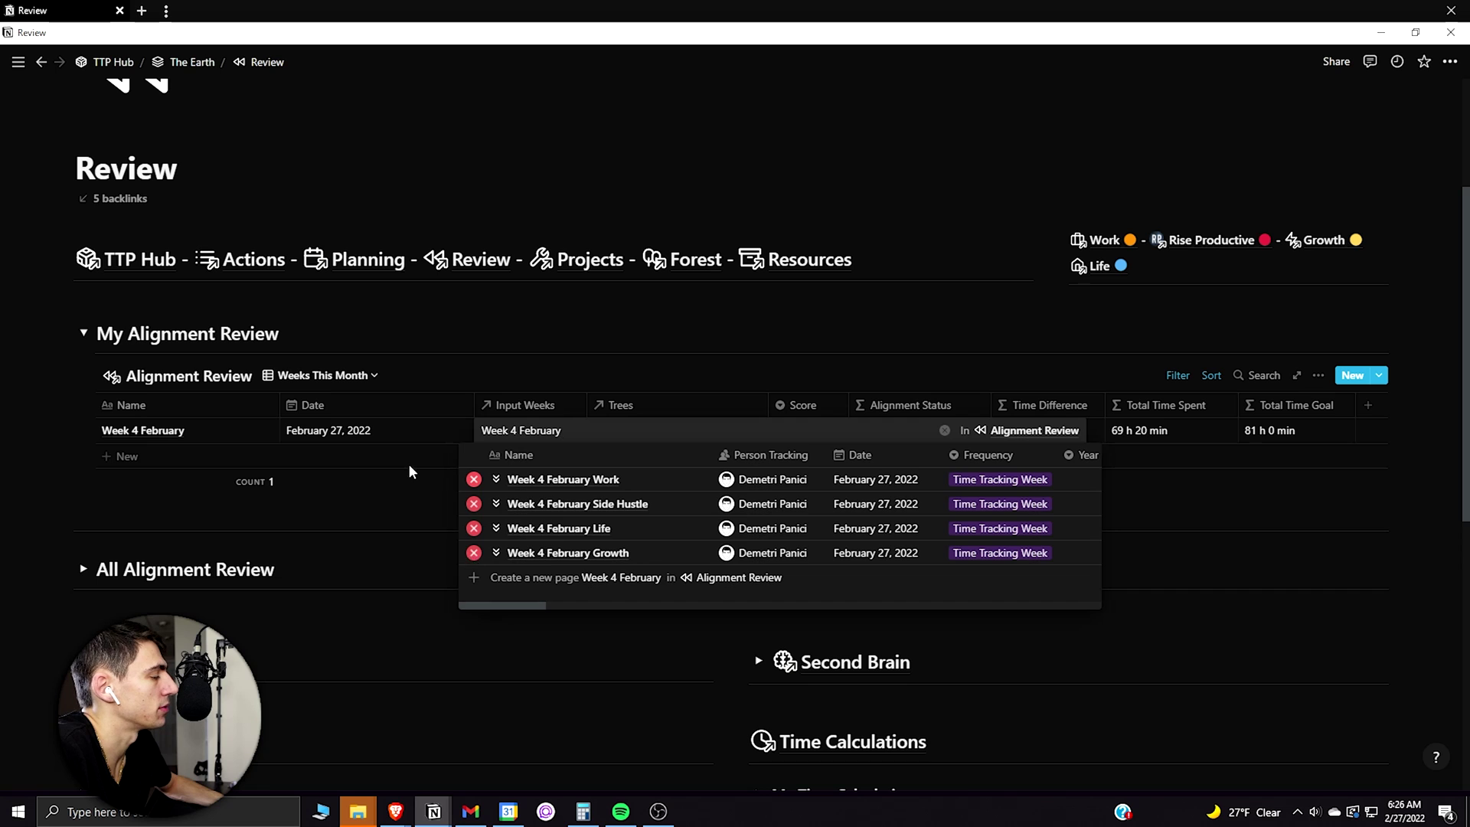
key("Escape")
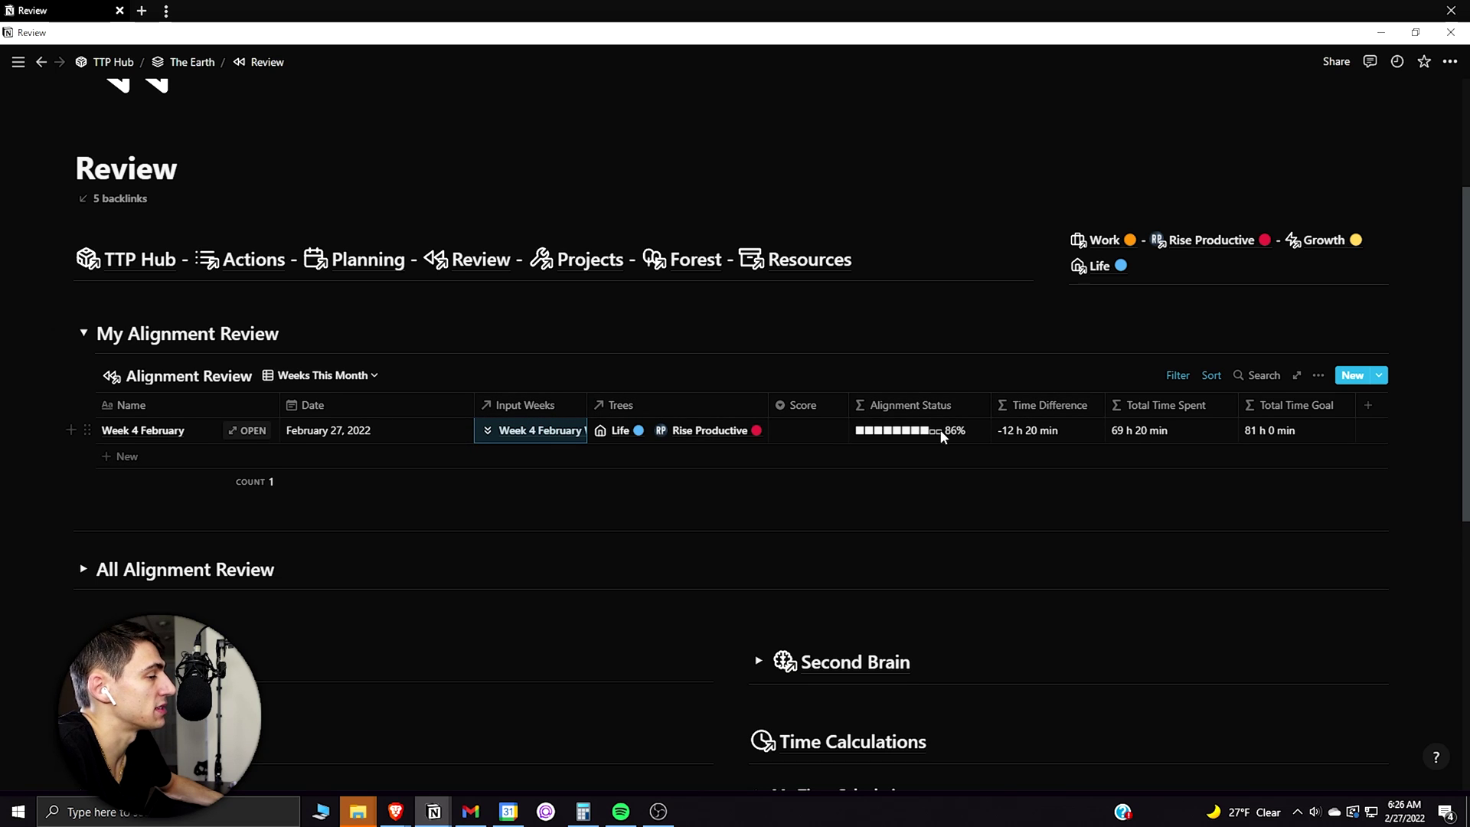
- Set the row's score to 7/10
left_click(823, 430)
left_click(831, 545)
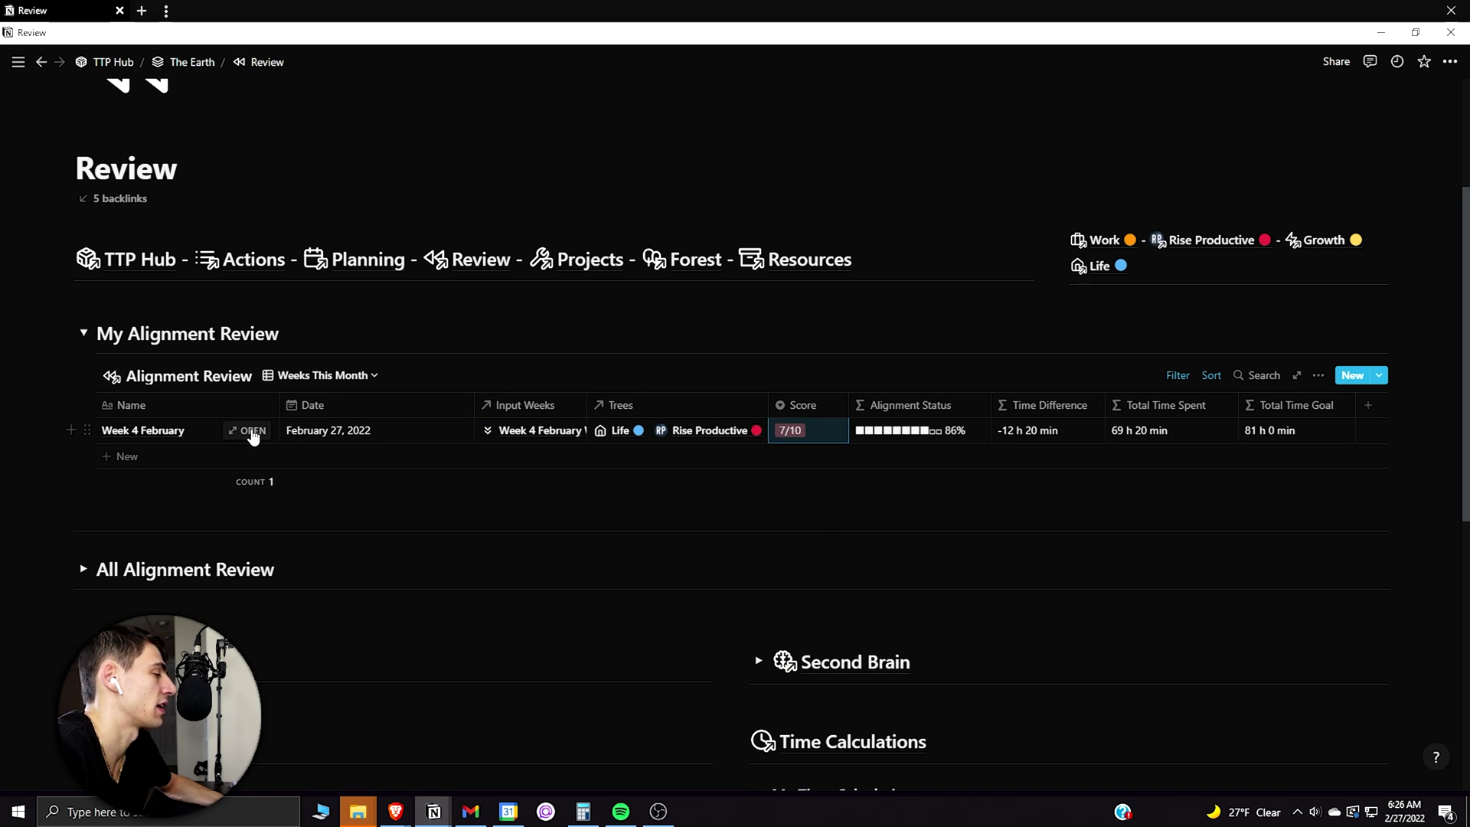
left_click(252, 432)
- Set the Week 4 February entry's Year to 2022
scroll(712, 433, "down", 2)
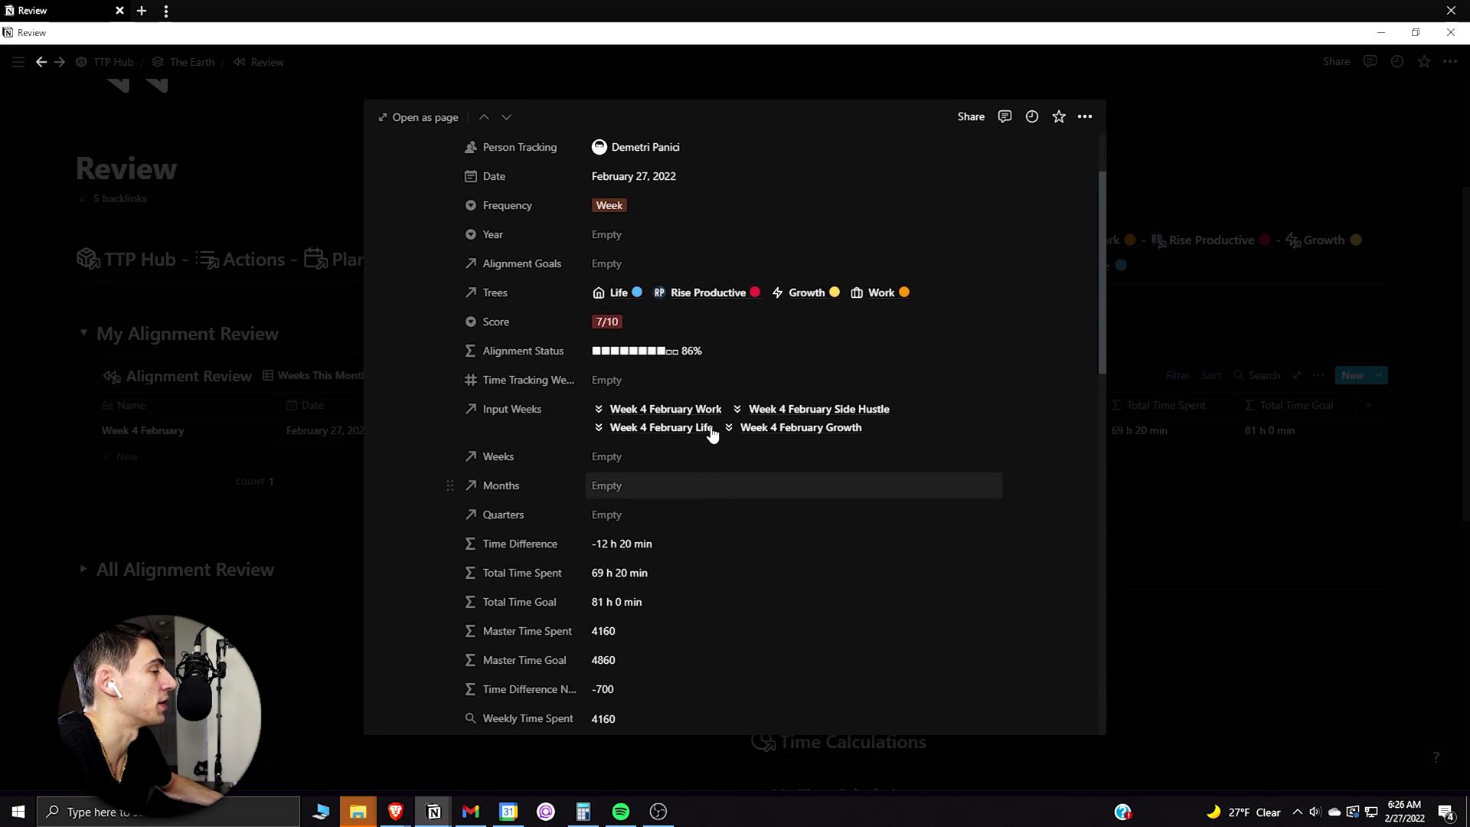
scroll(712, 433, "up", 1)
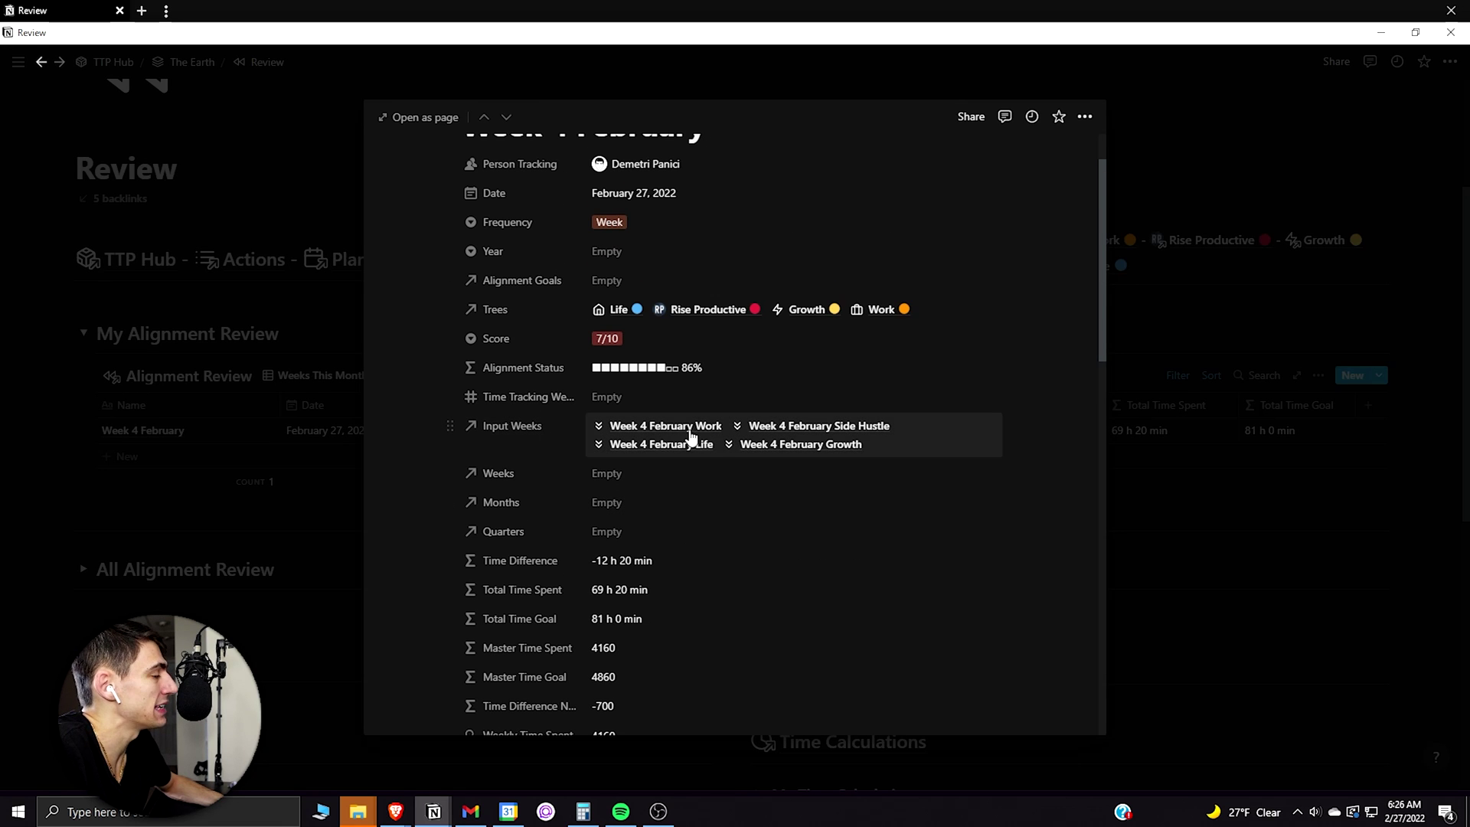
scroll(720, 423, "up", 2)
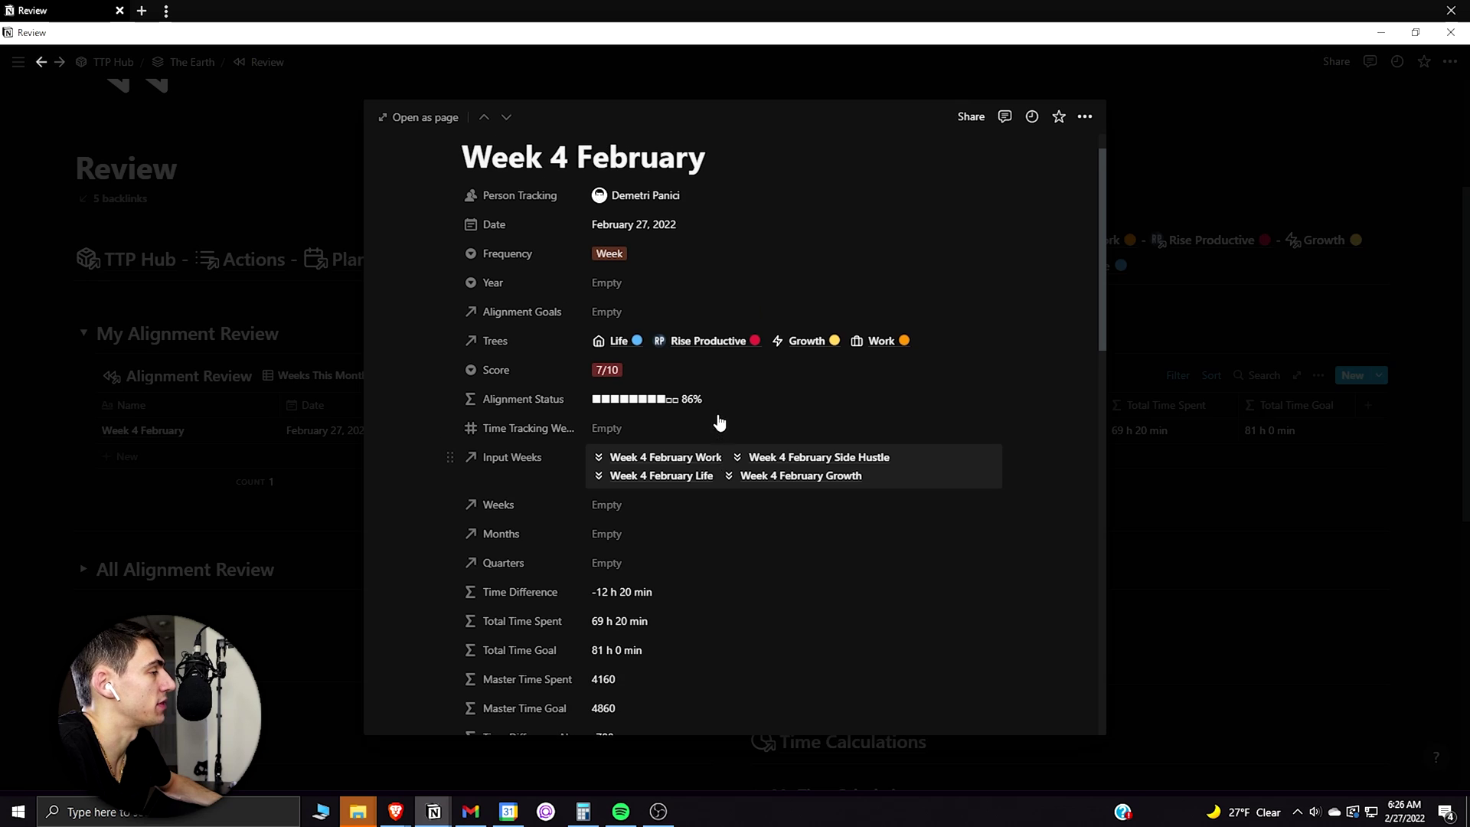
left_click(604, 327)
left_click(610, 377)
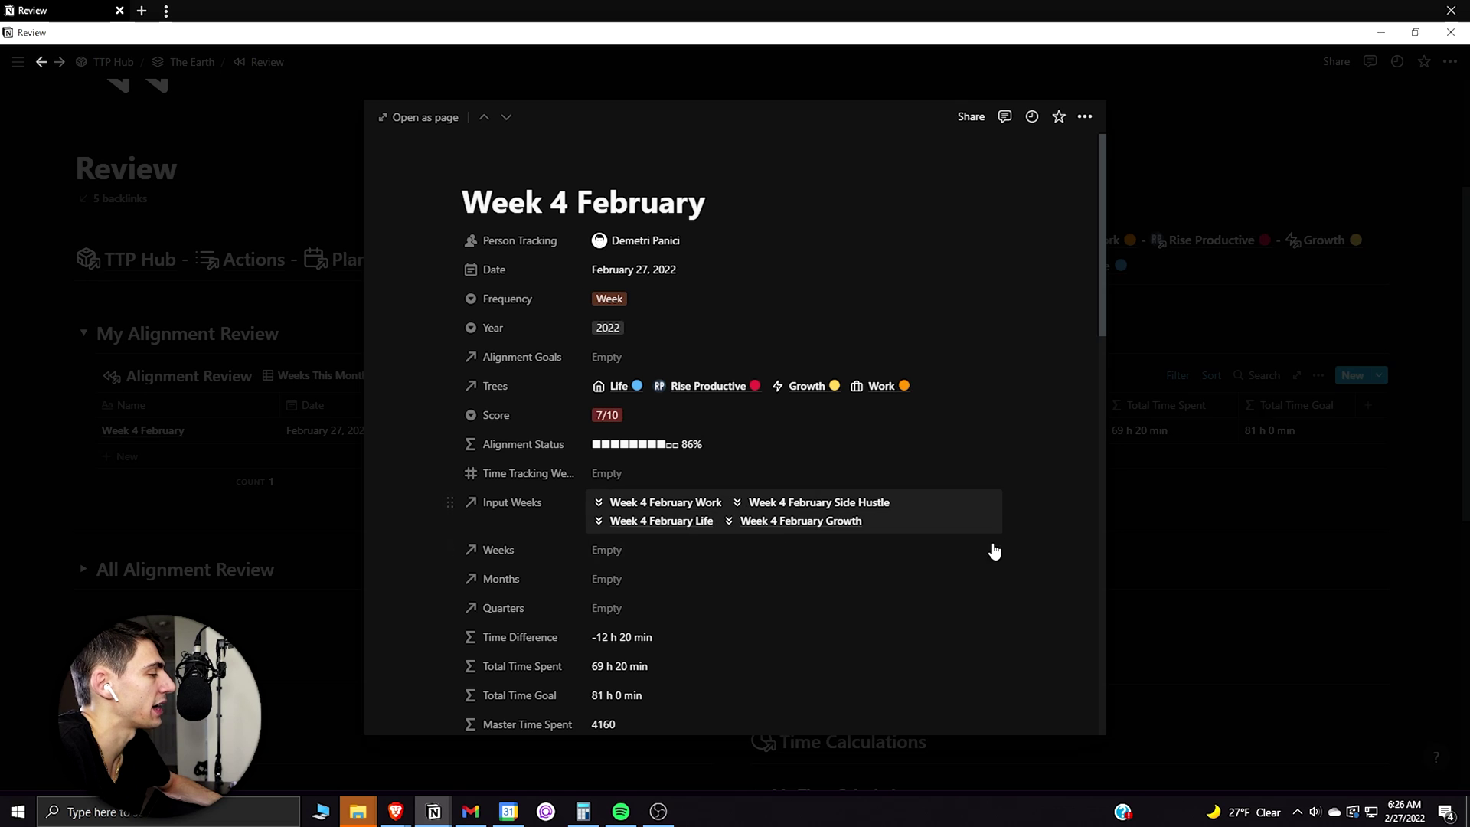
- Inspect the Weekly Time Goal rollup settings without changing them
scroll(847, 505, "down", 5)
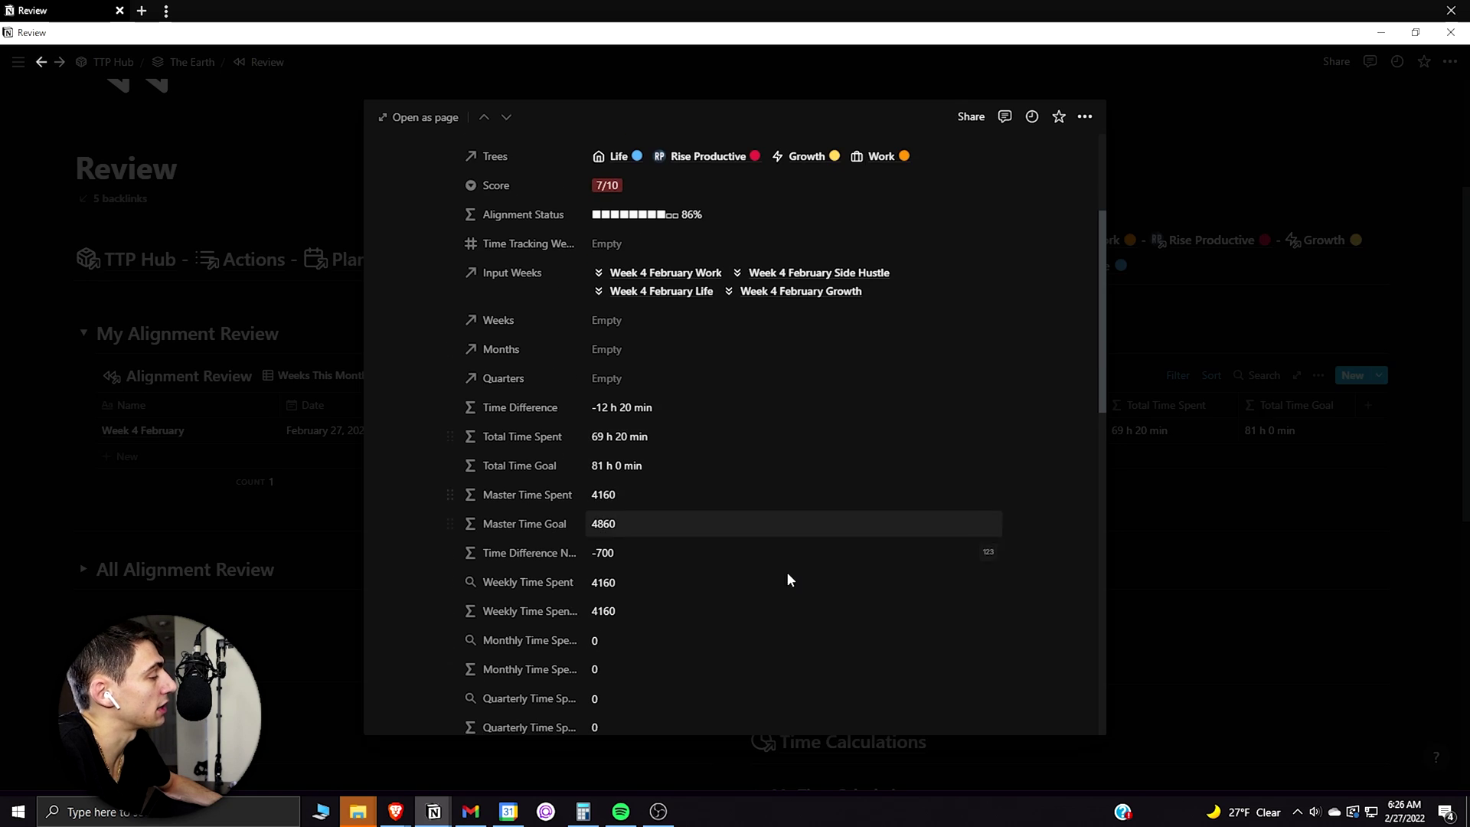
scroll(778, 482, "down", 3)
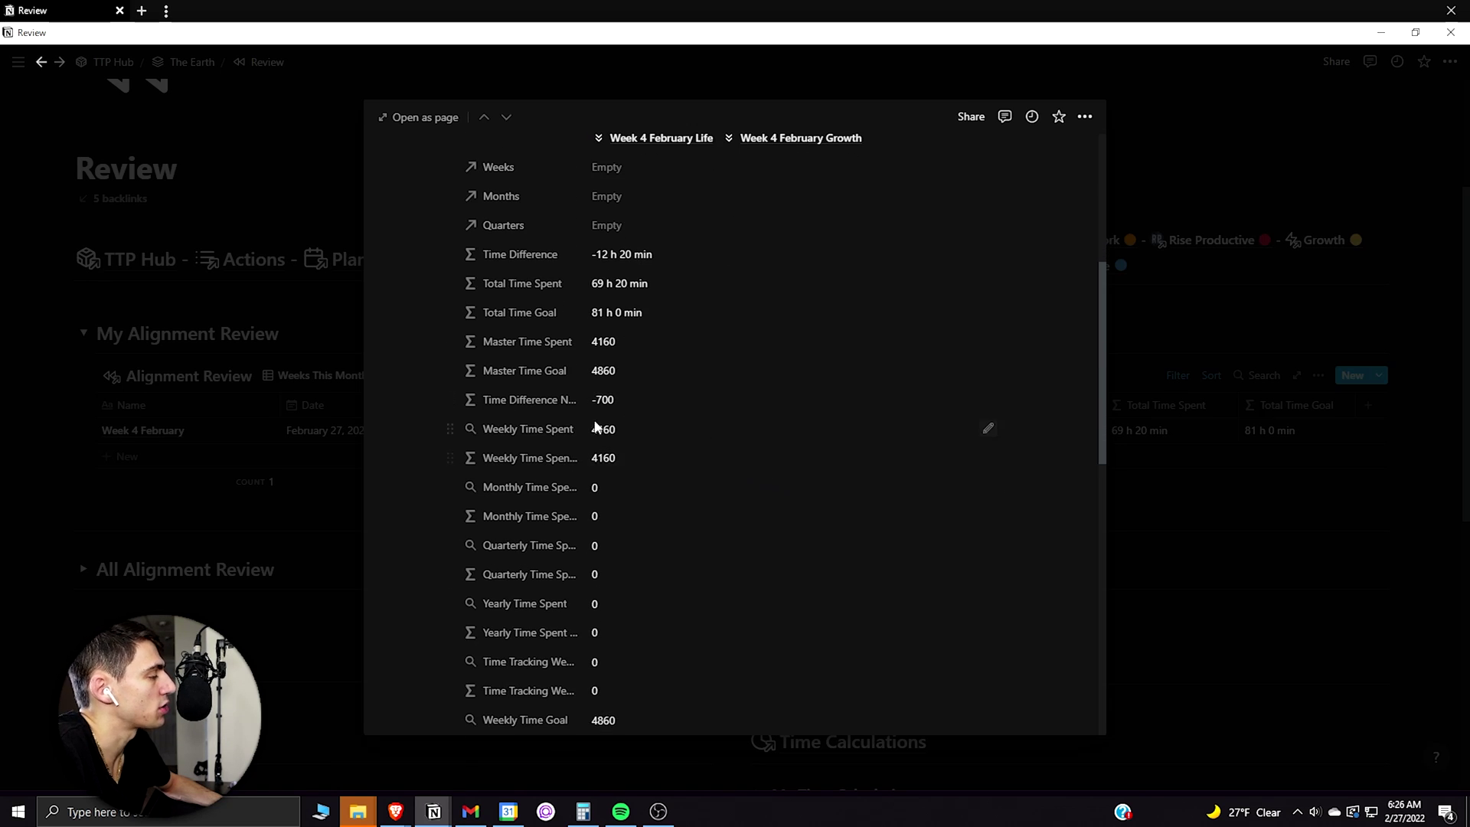
scroll(509, 437, "up", 2)
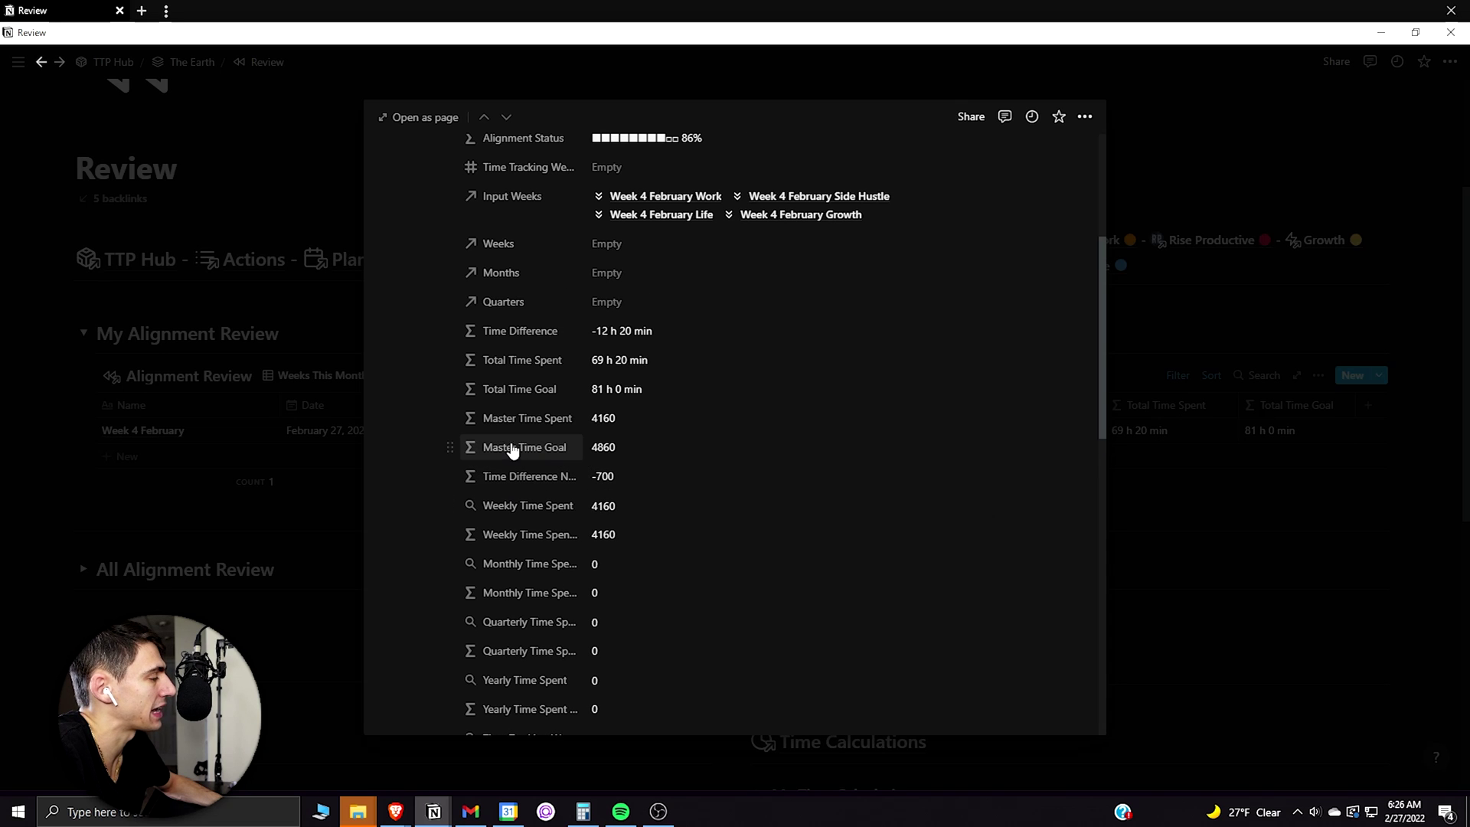
scroll(482, 526, "down", 8)
left_click(605, 528)
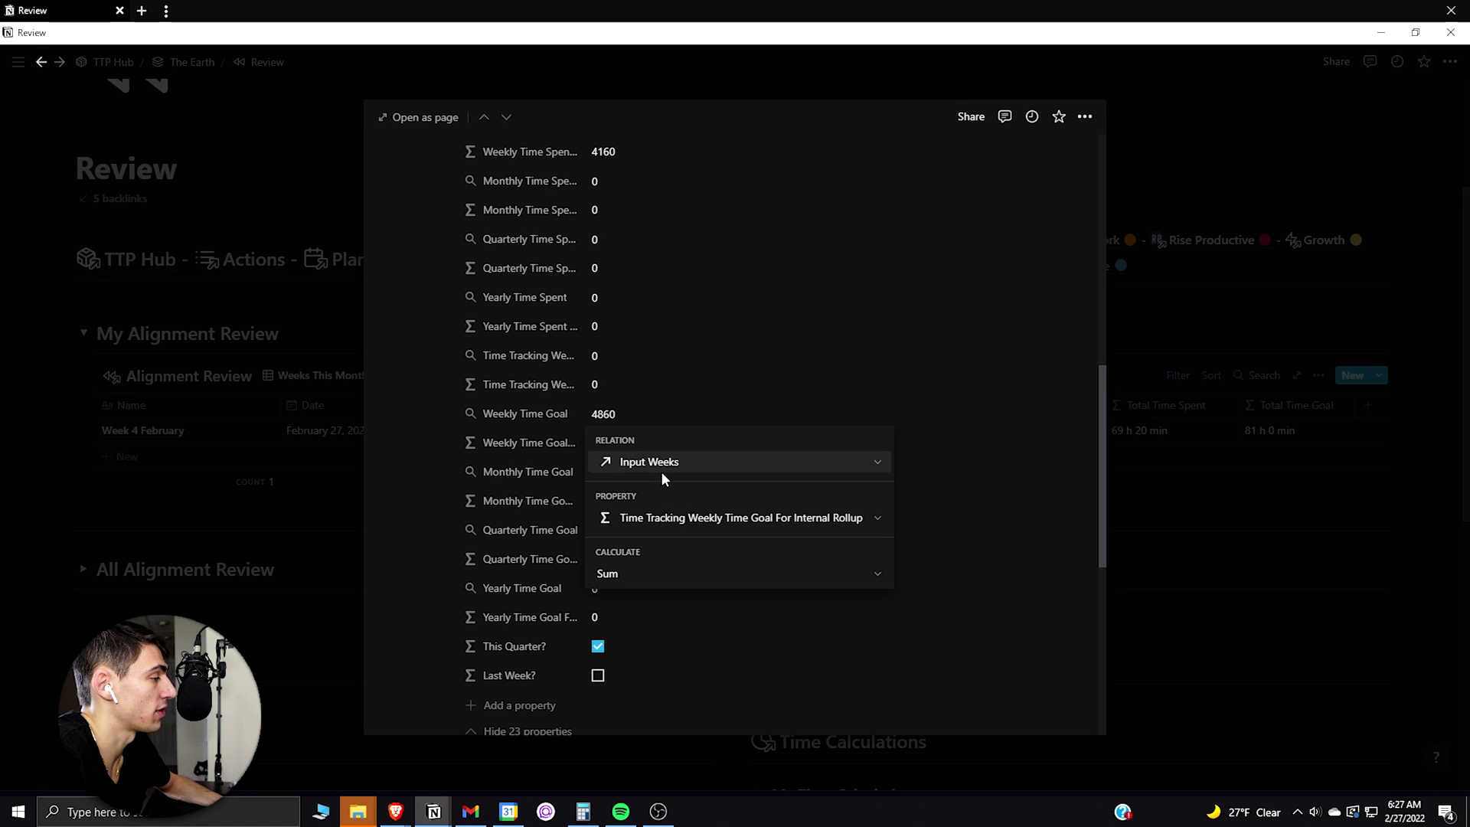
left_click(679, 351)
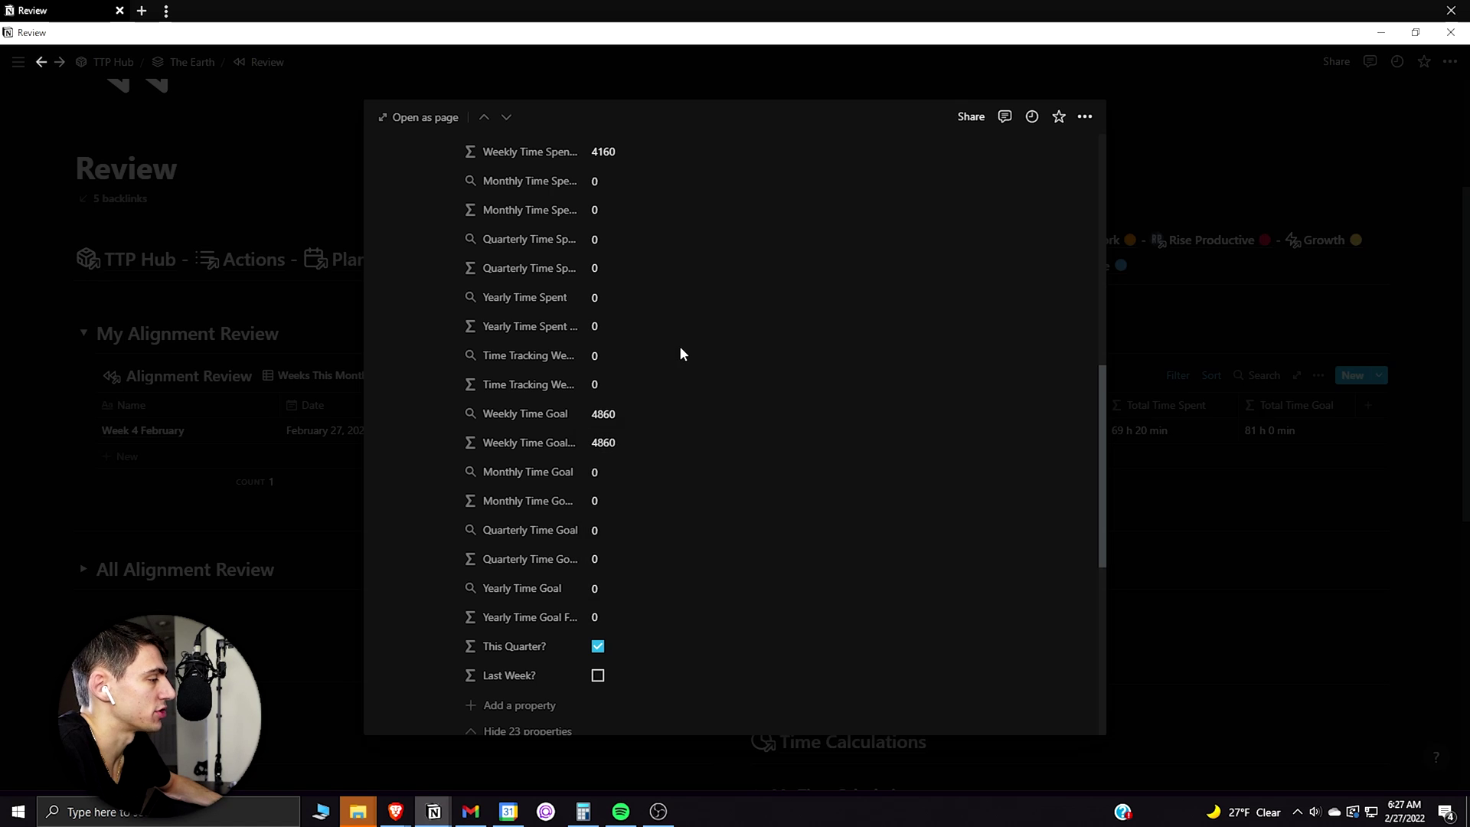
- Check the Input Weeks property options, then close the entry to return to Review
scroll(673, 295, "up", 10)
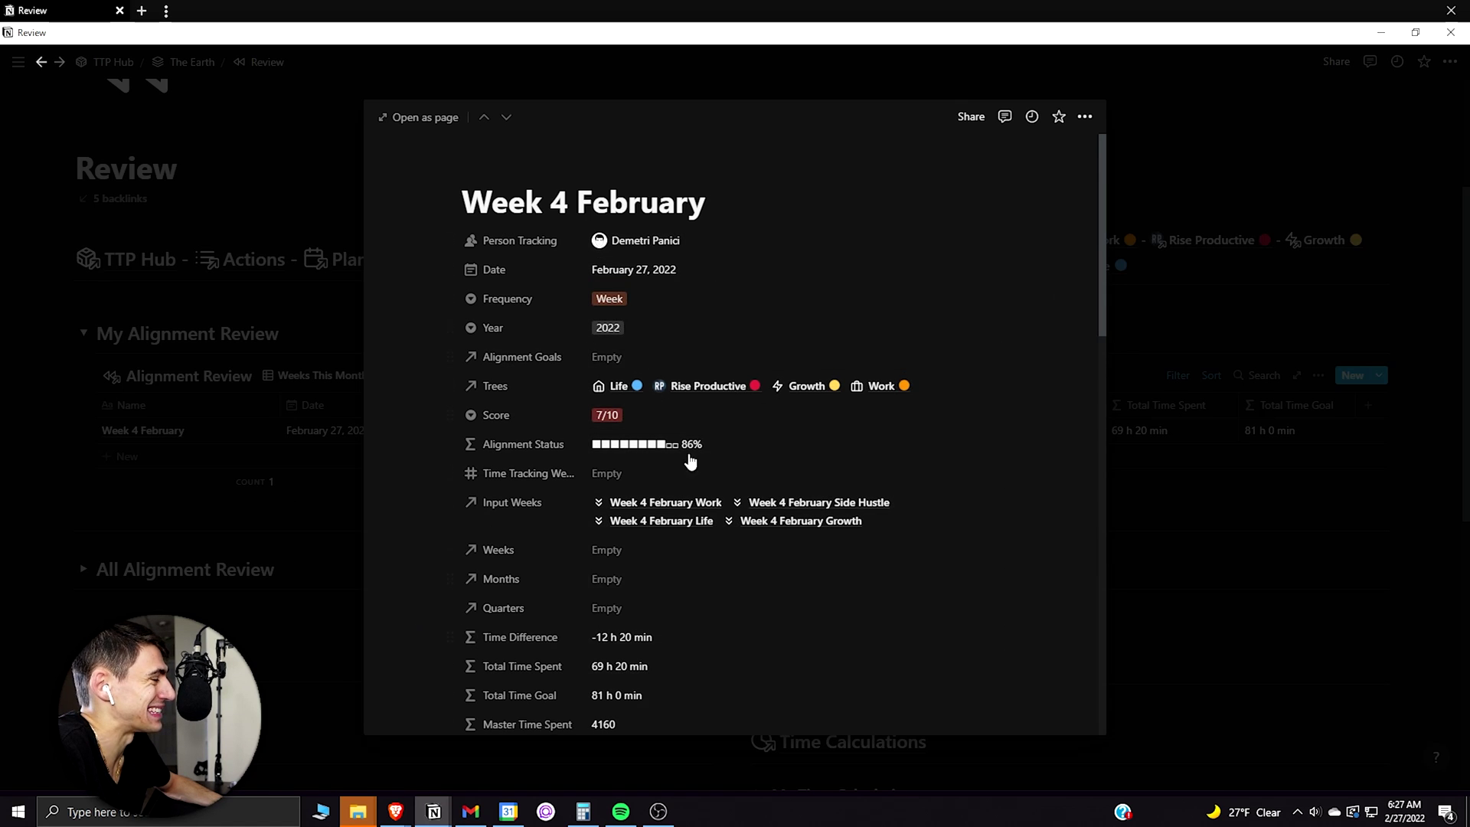
scroll(663, 536, "down", 1)
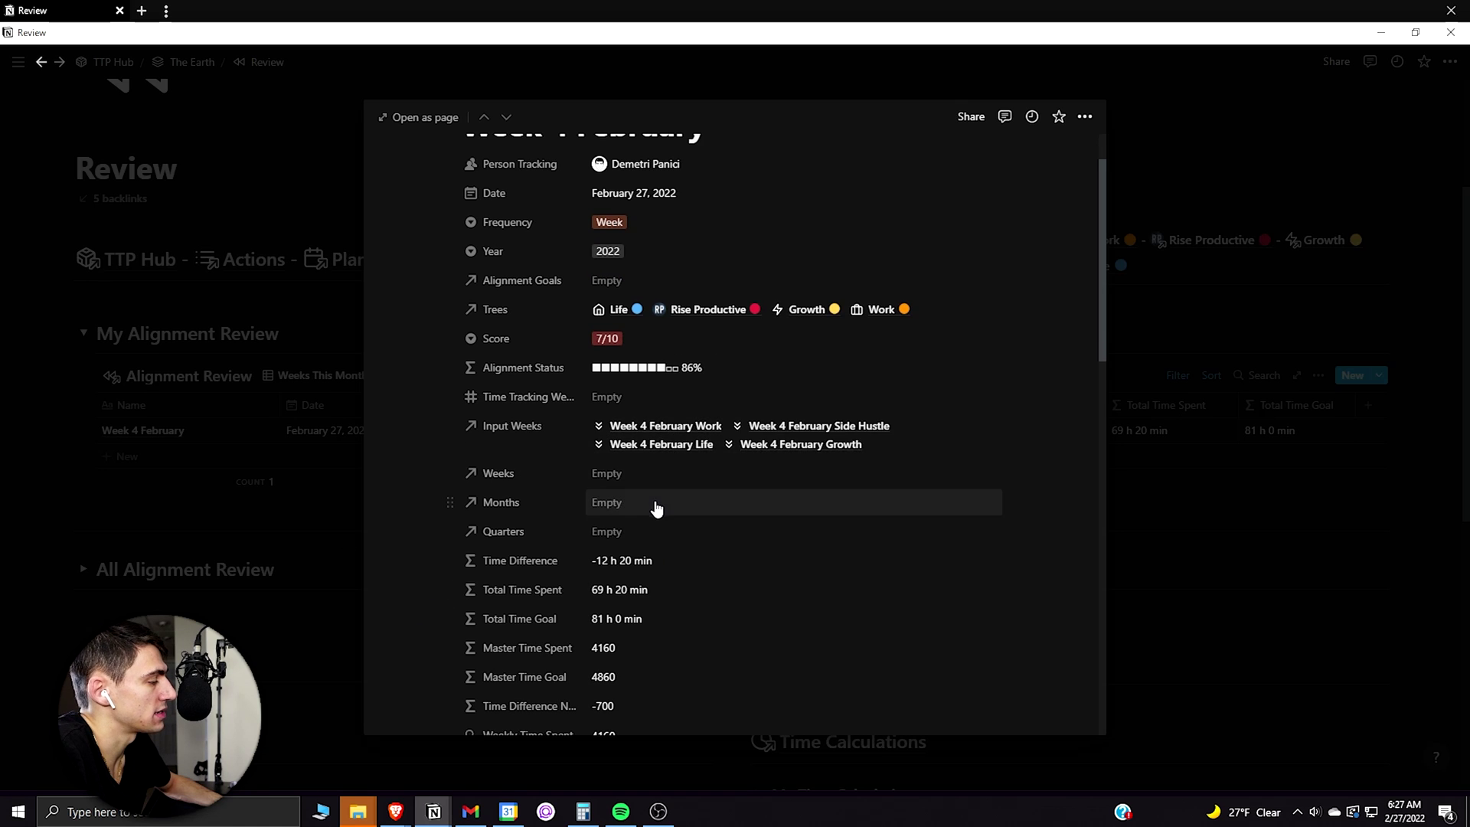
left_click(505, 426)
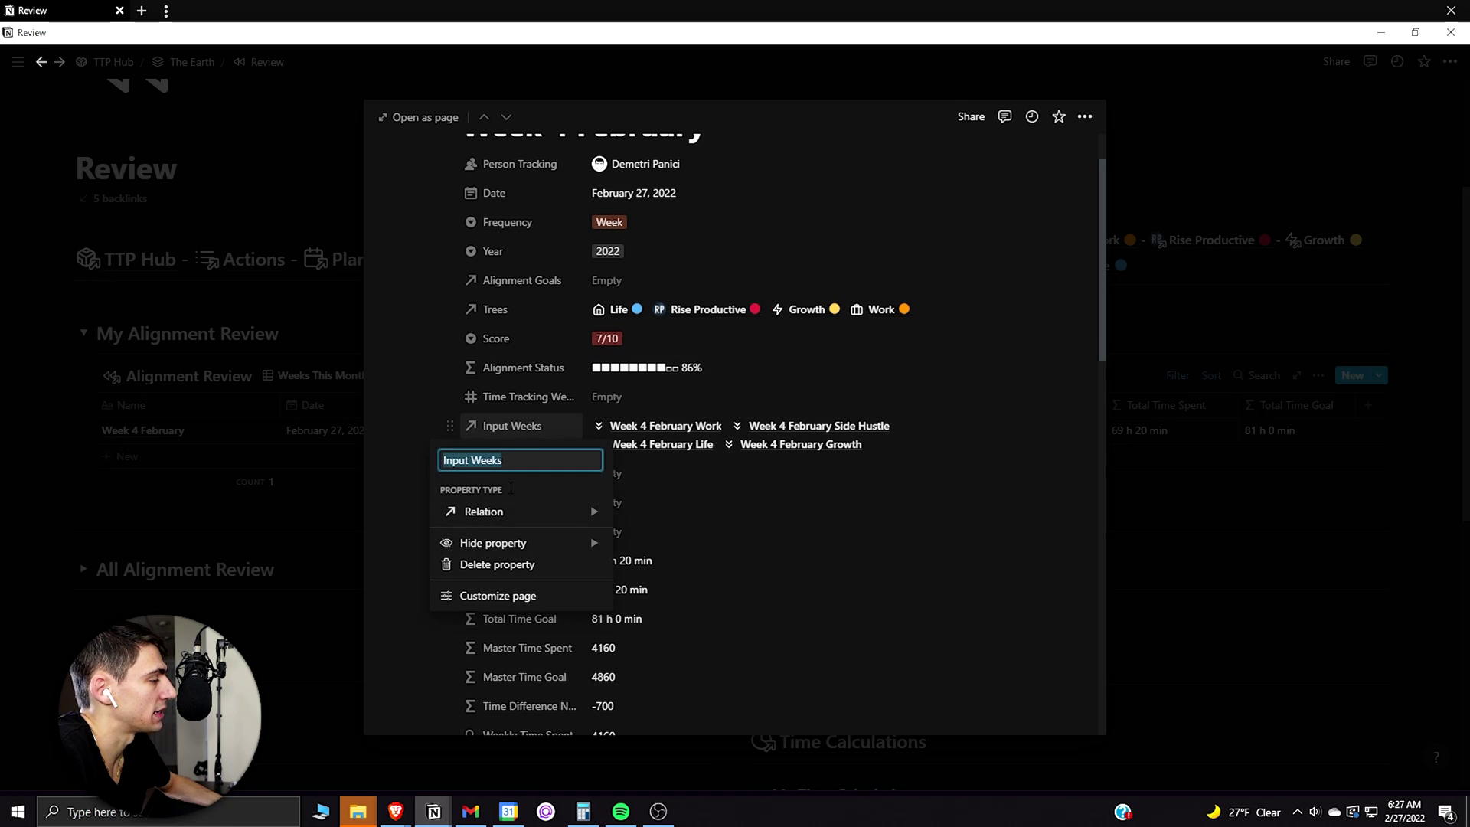
mouse_move(499, 517)
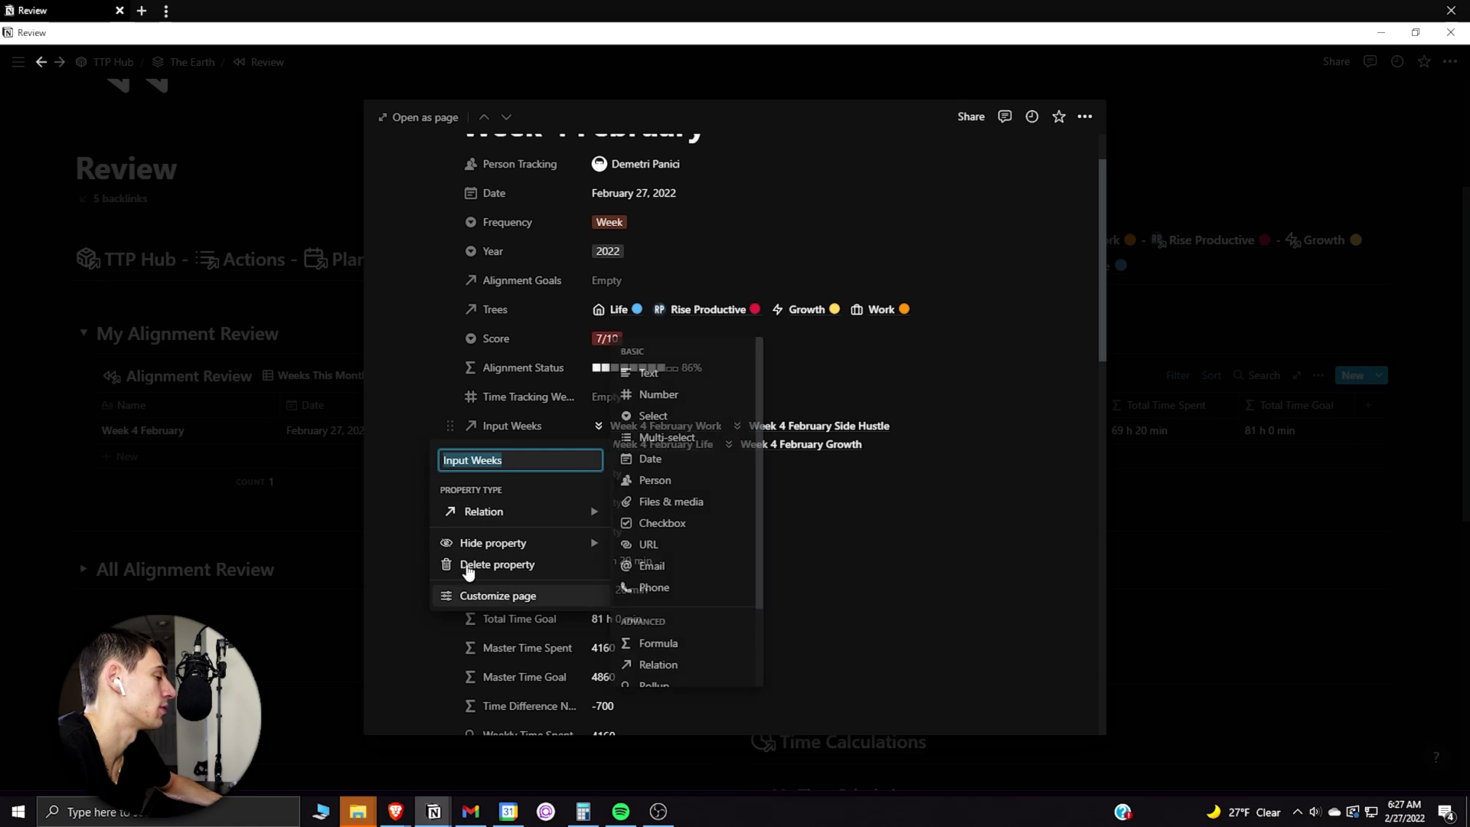
left_click(683, 542)
left_click(158, 377)
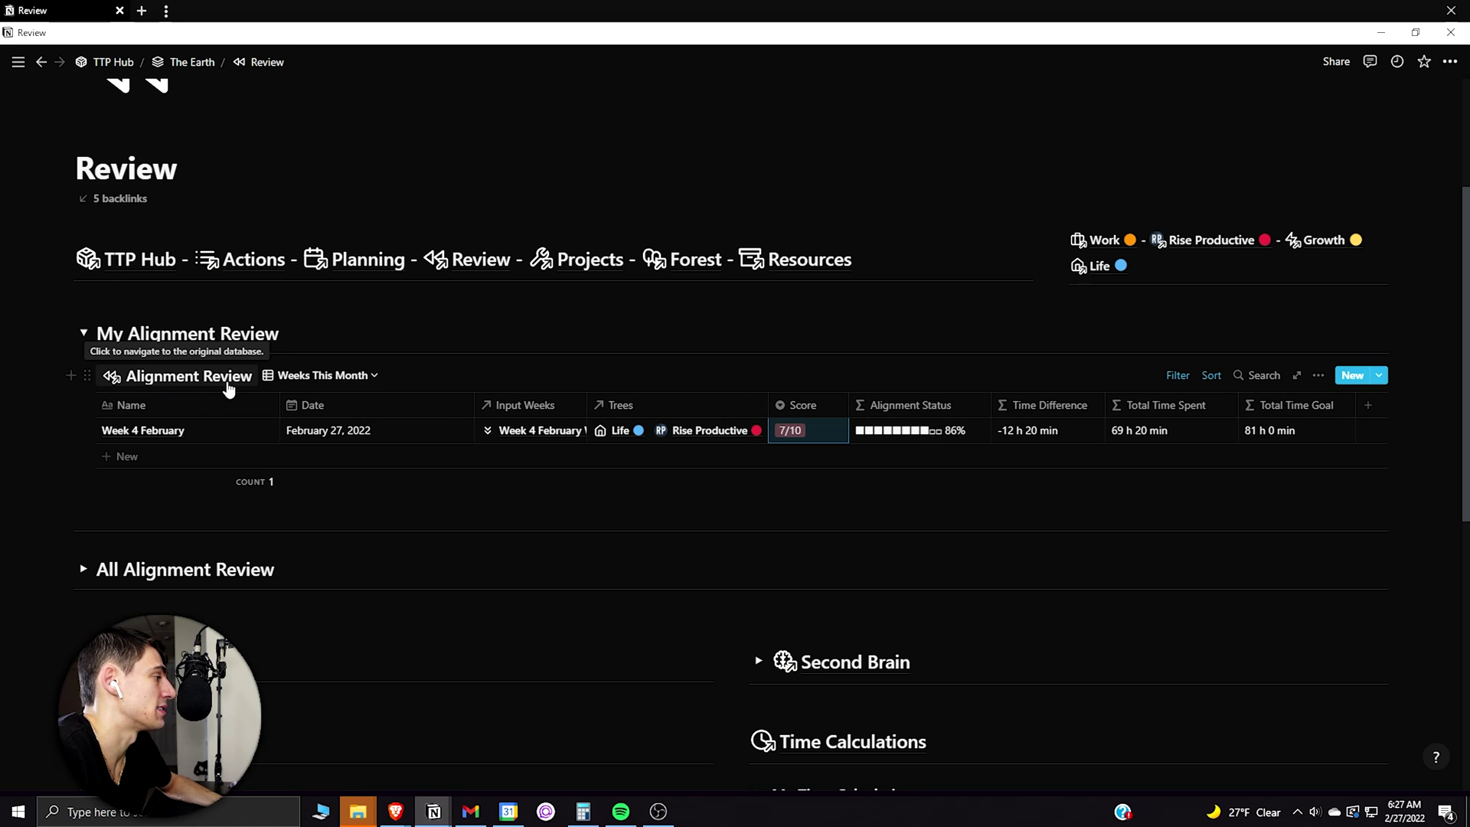
- Apply the Weekly Review template to Week 4 February and open it as a full page
left_click(233, 429)
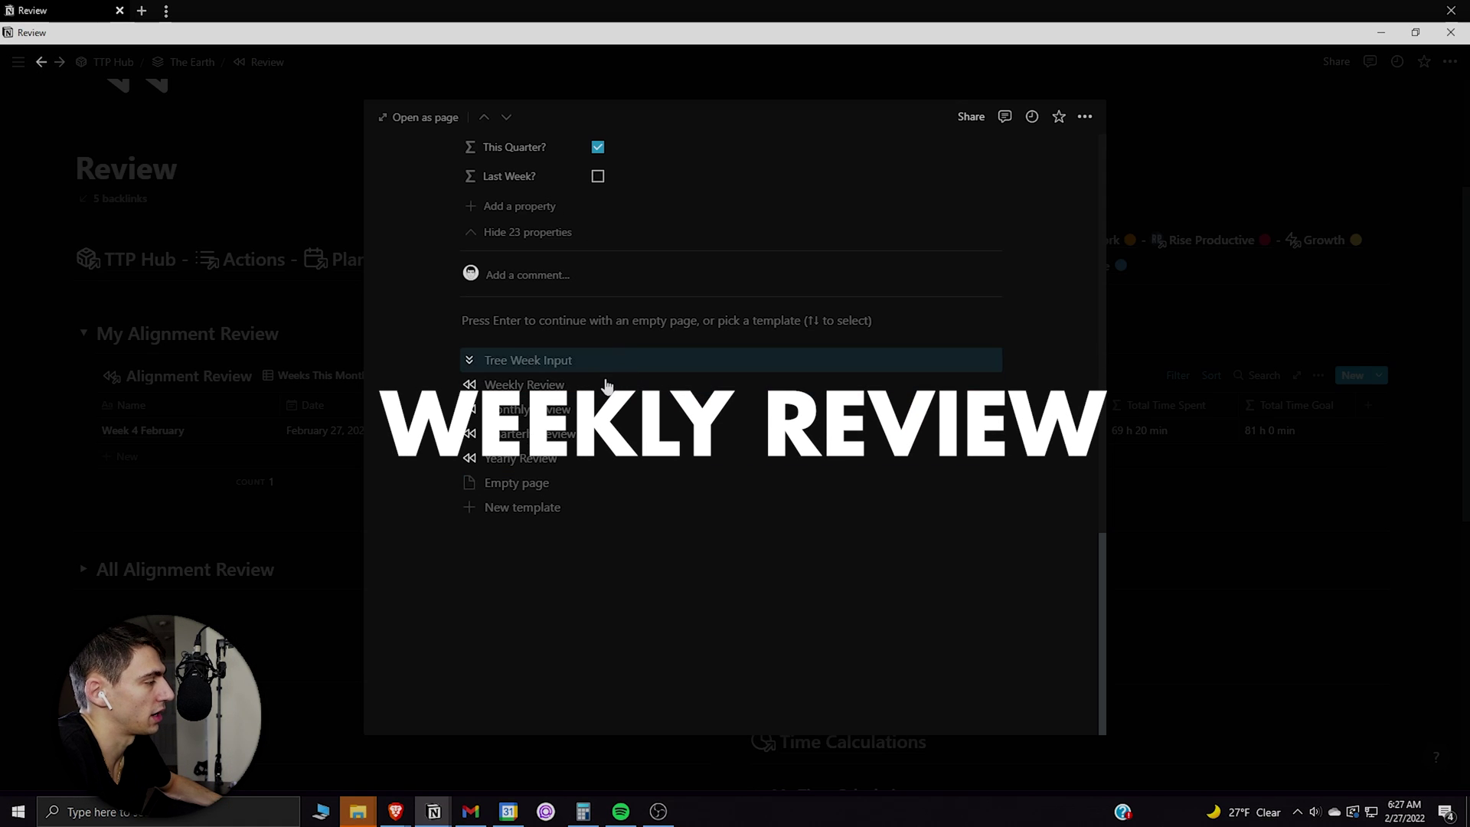
left_click(606, 386)
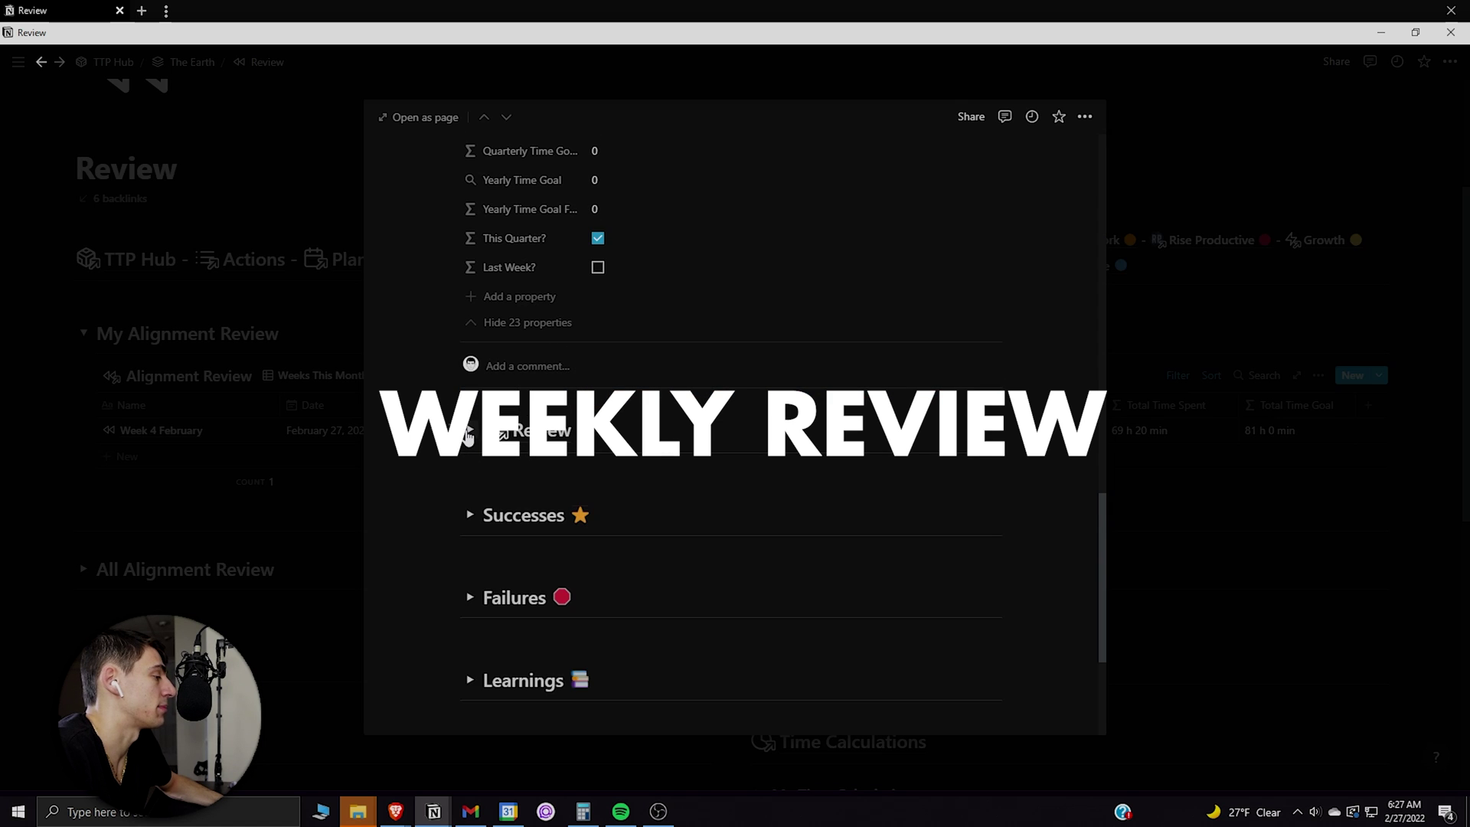
left_click(468, 435)
scroll(536, 475, "down", 1)
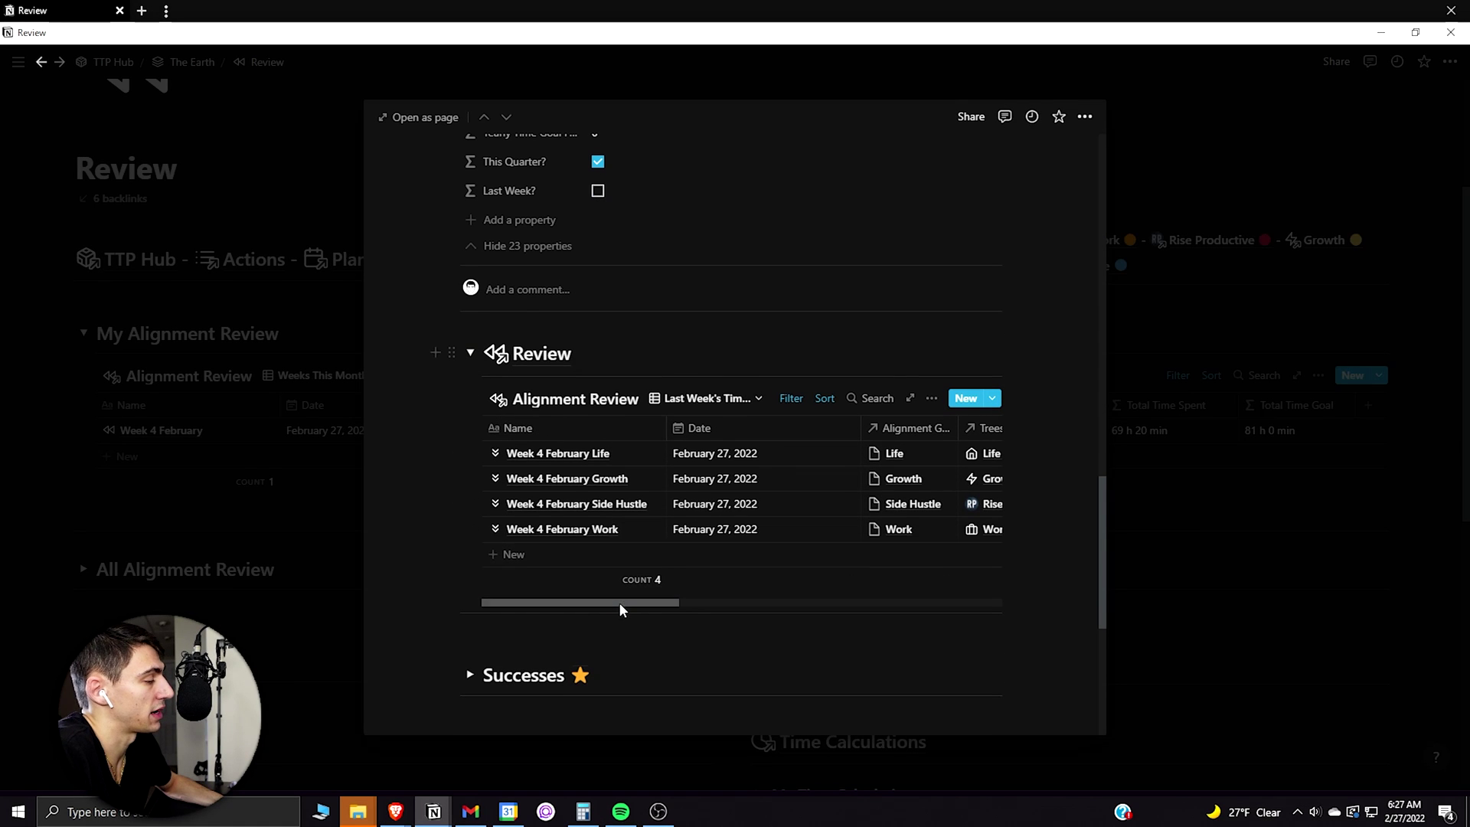
left_click_drag(620, 608, 614, 568)
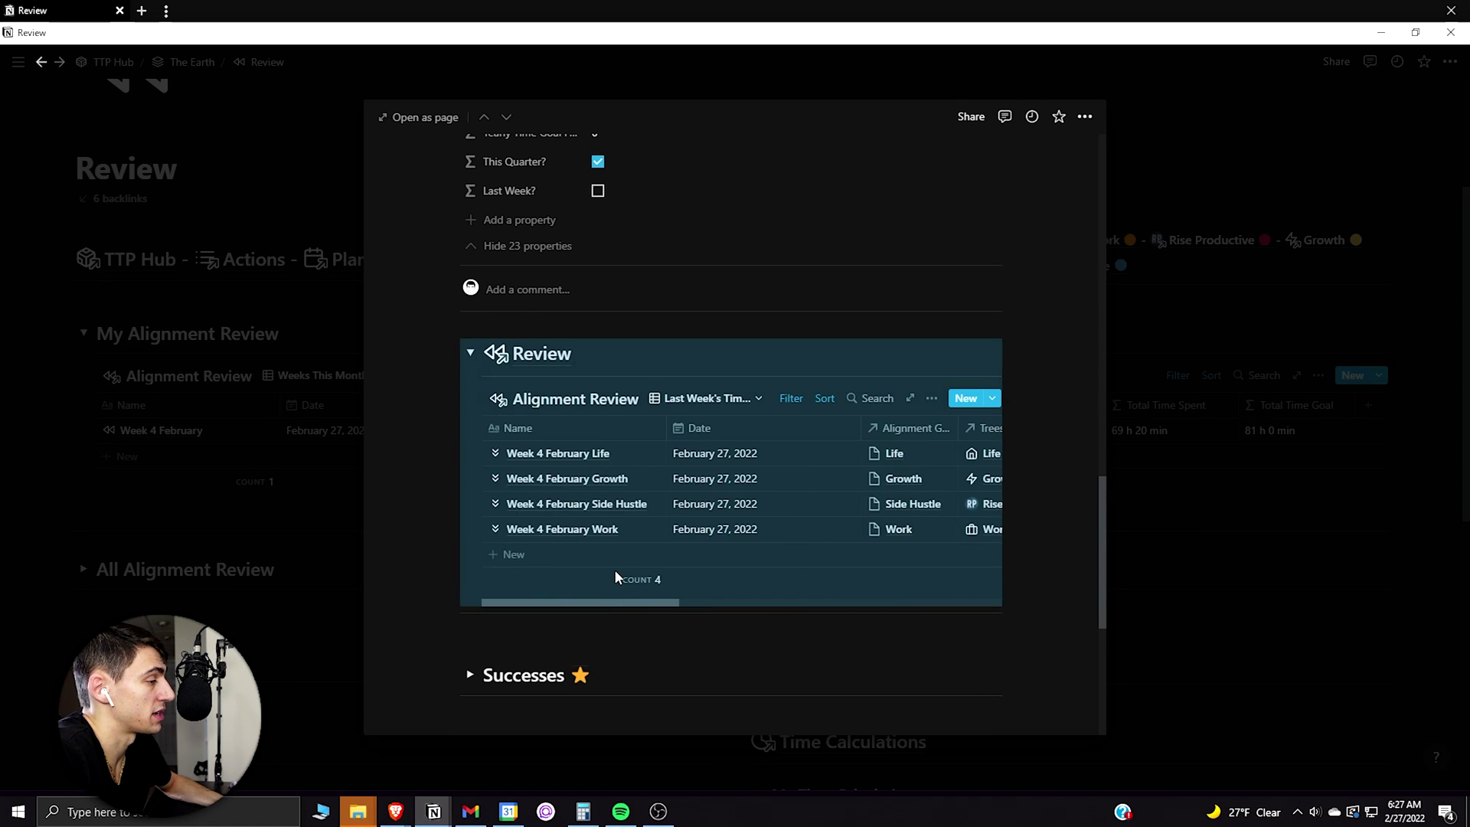
left_click(468, 356)
left_click(468, 356)
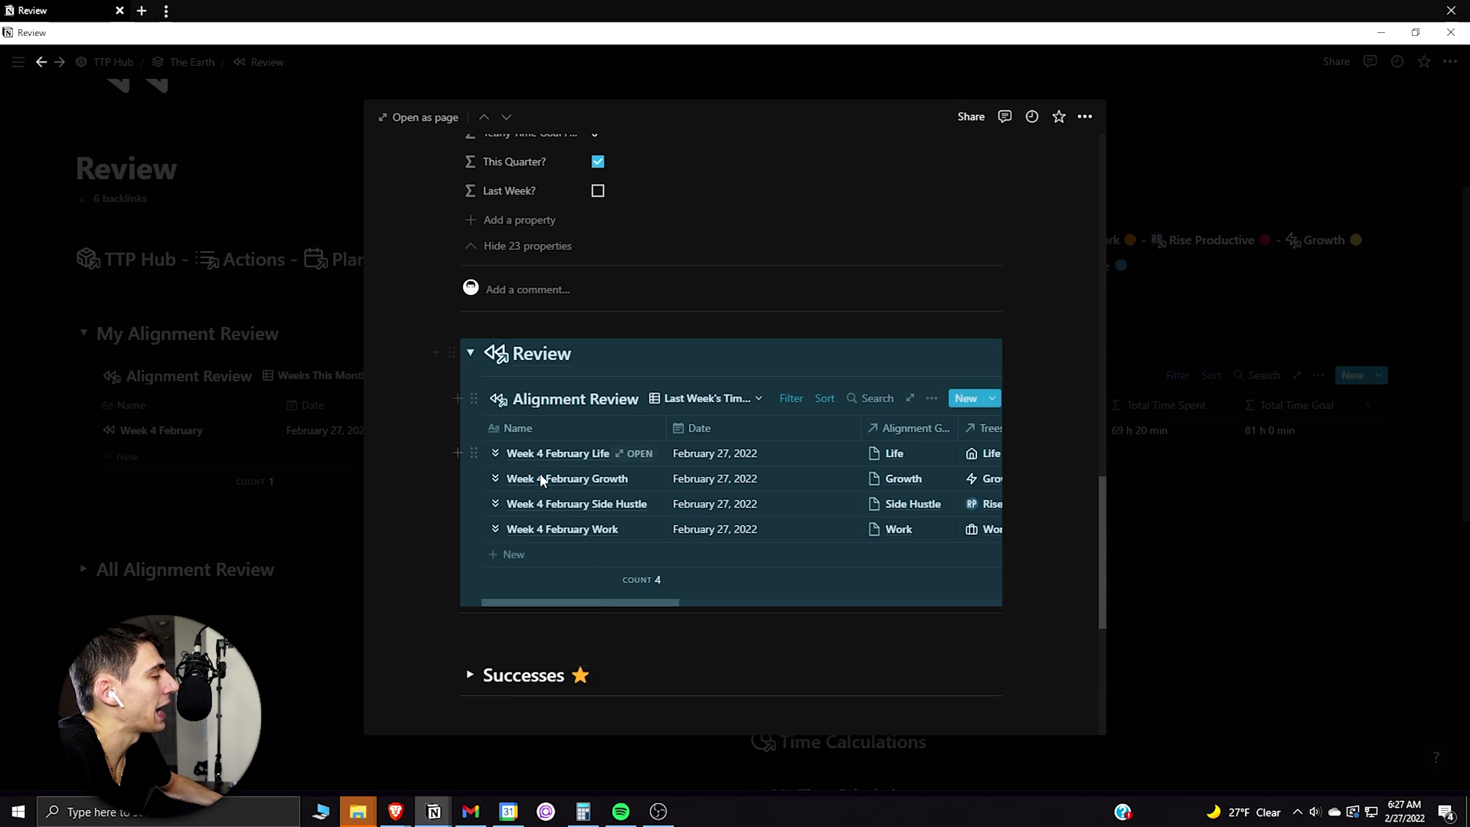
left_click(421, 114)
scroll(565, 264, "down", 6)
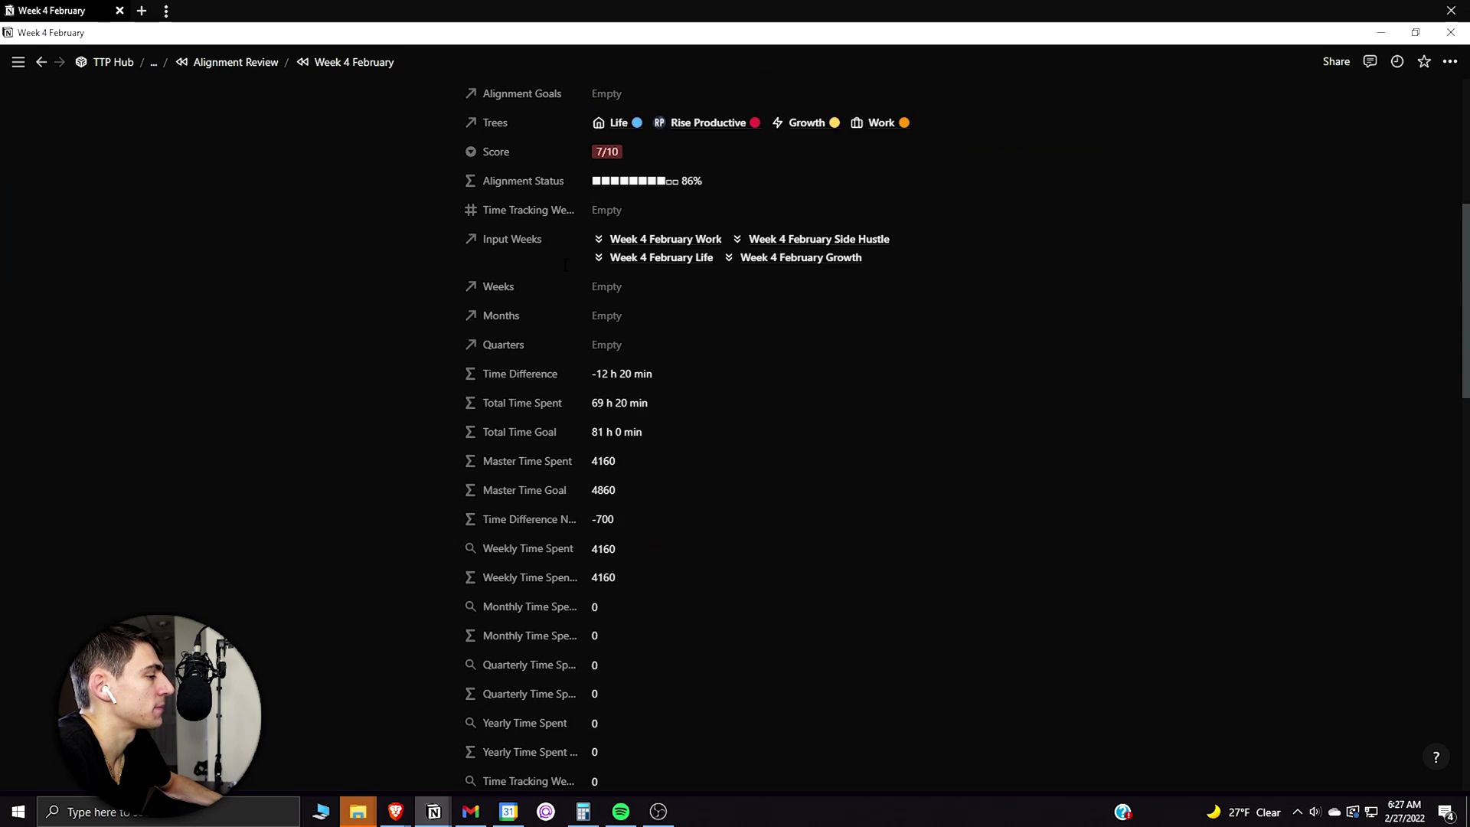
scroll(565, 265, "down", 10)
scroll(551, 387, "down", 10)
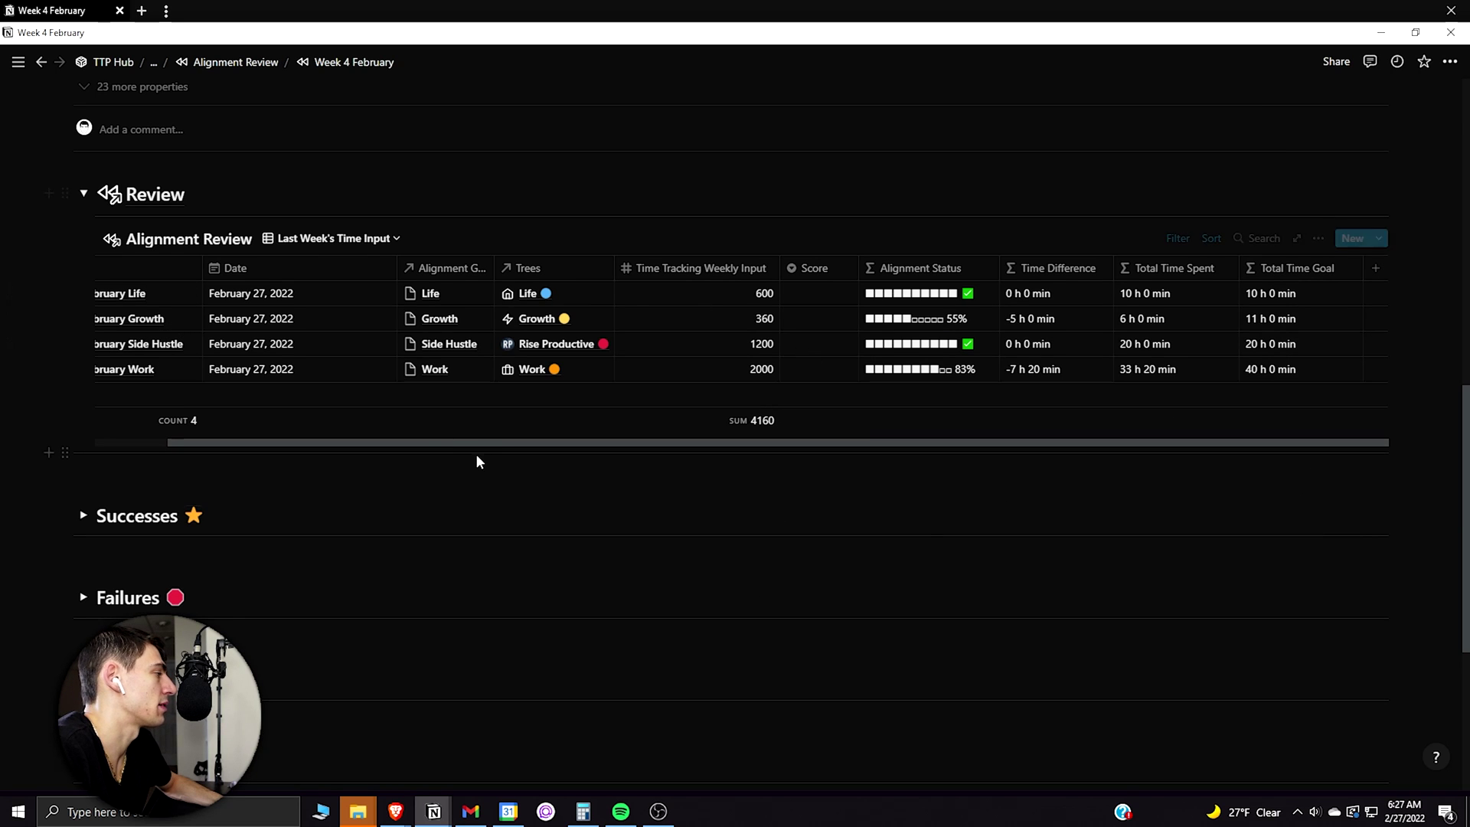
left_click_drag(458, 442, 328, 436)
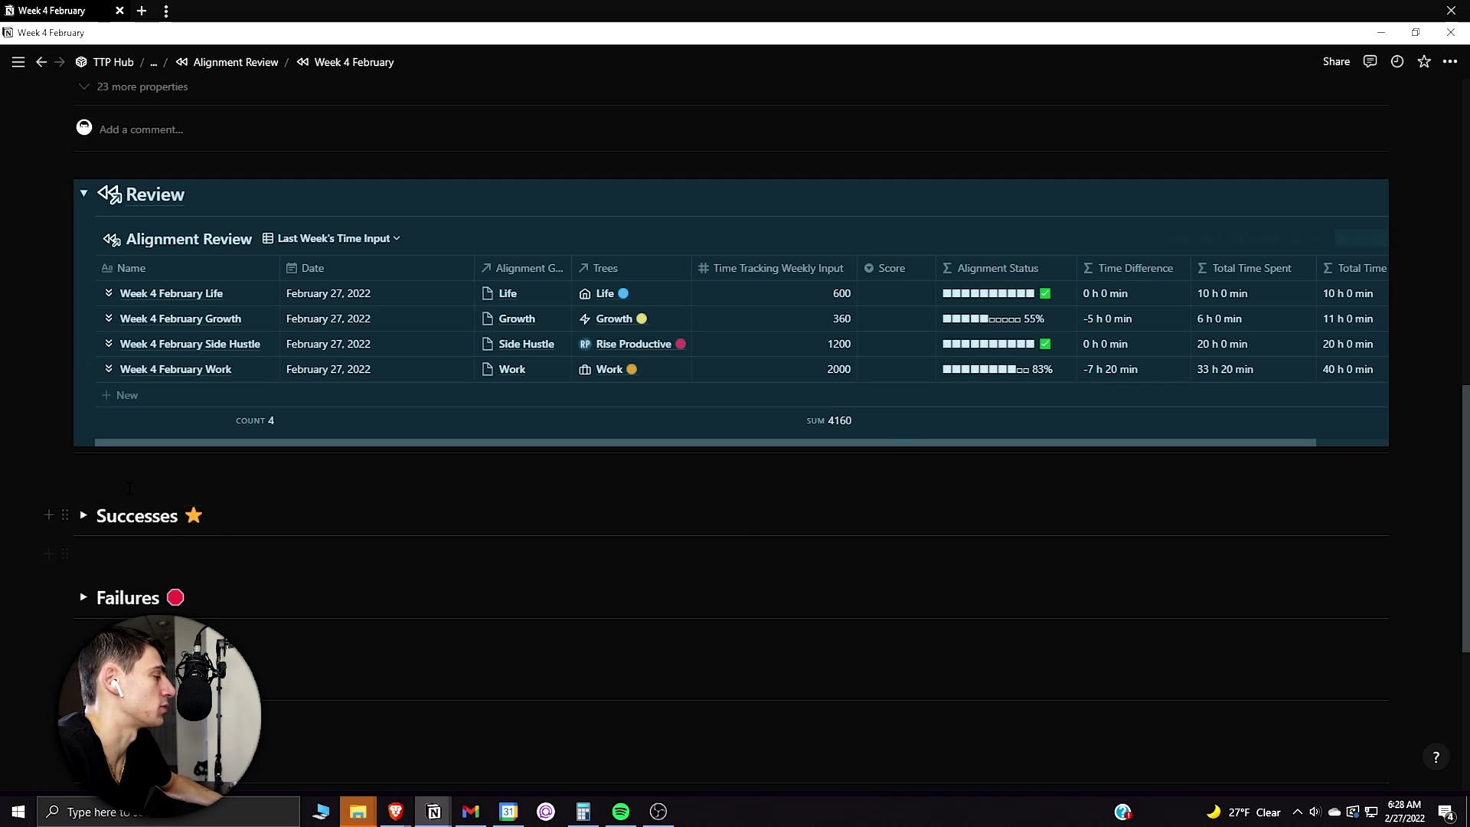
- Under Successes, note 8 videos made while sick, 20 thumbnails, and all videos scheduled
left_click(83, 516)
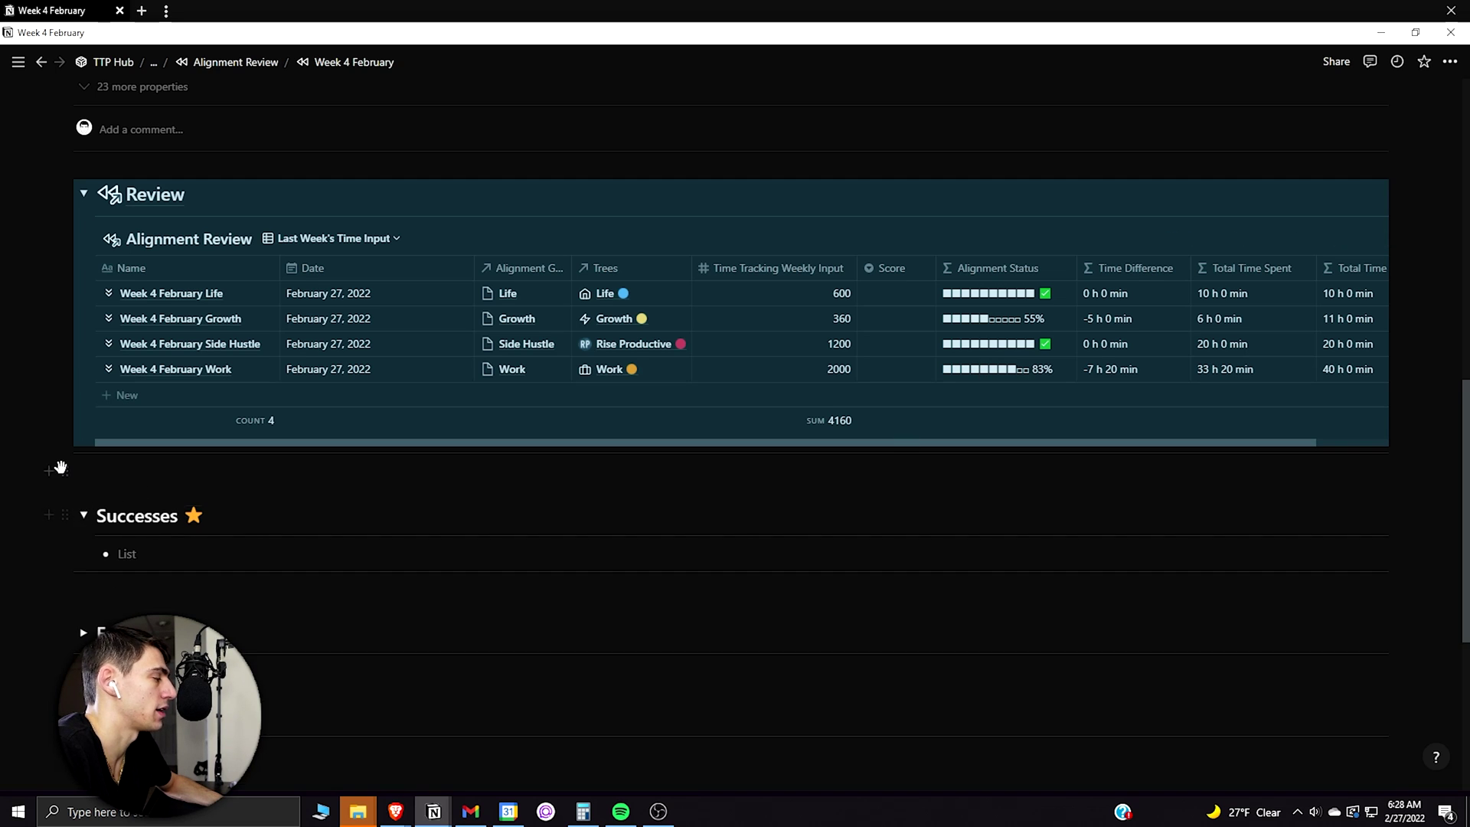
left_click(172, 558)
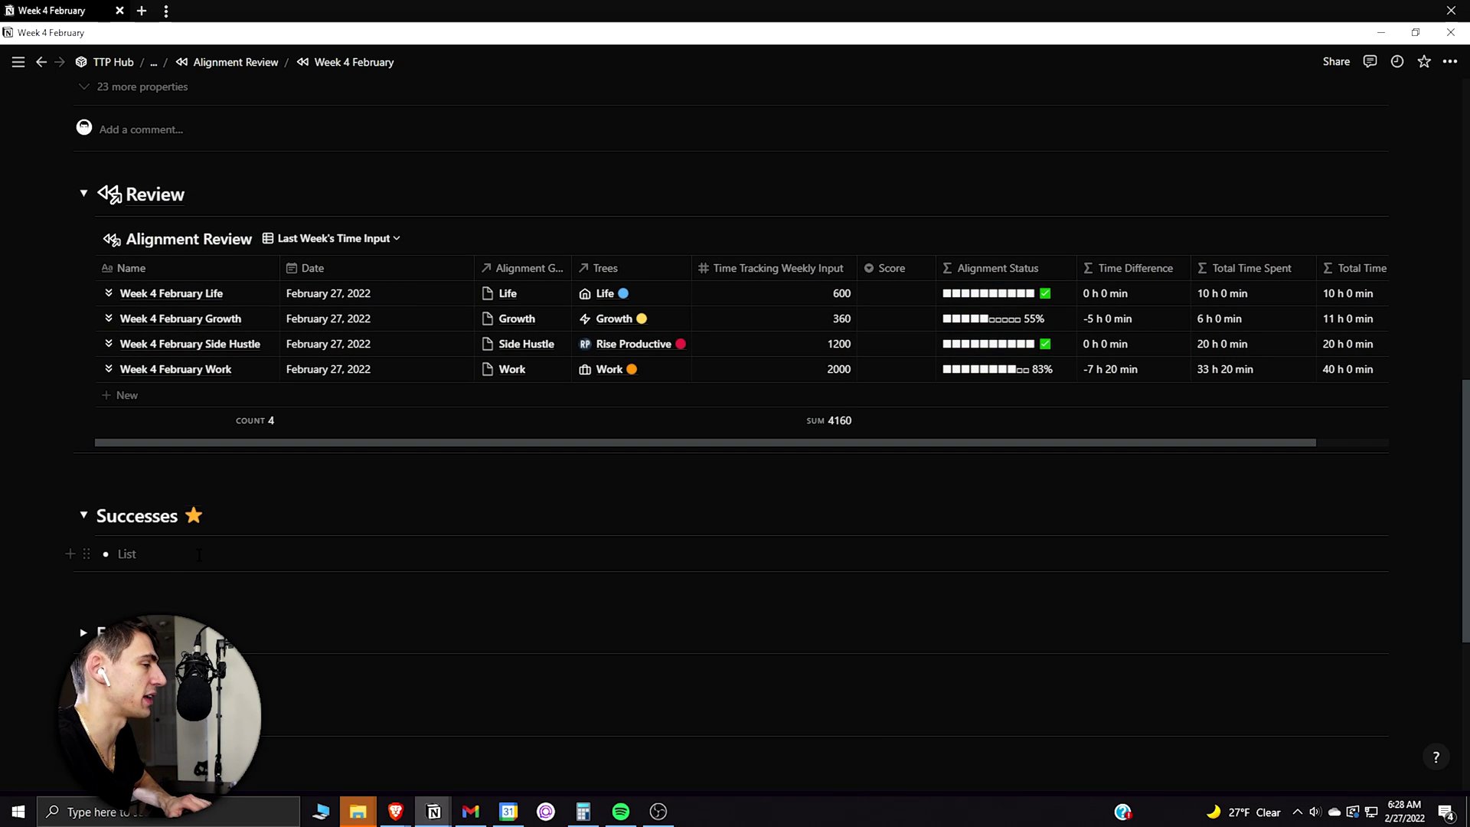
type("I ended up making a")
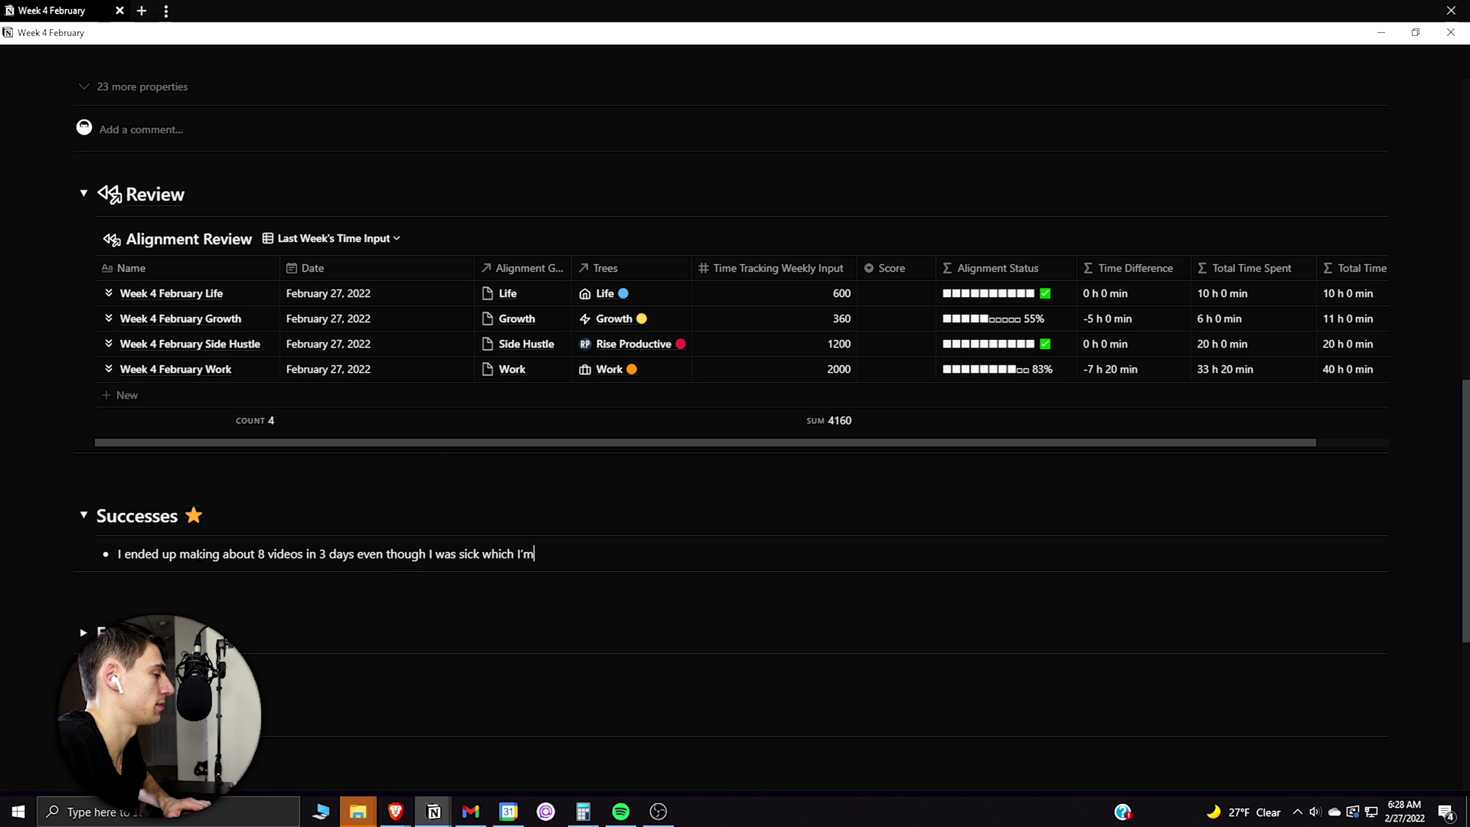
type("bout")
key("Return")
key("Tab")
type("I a")
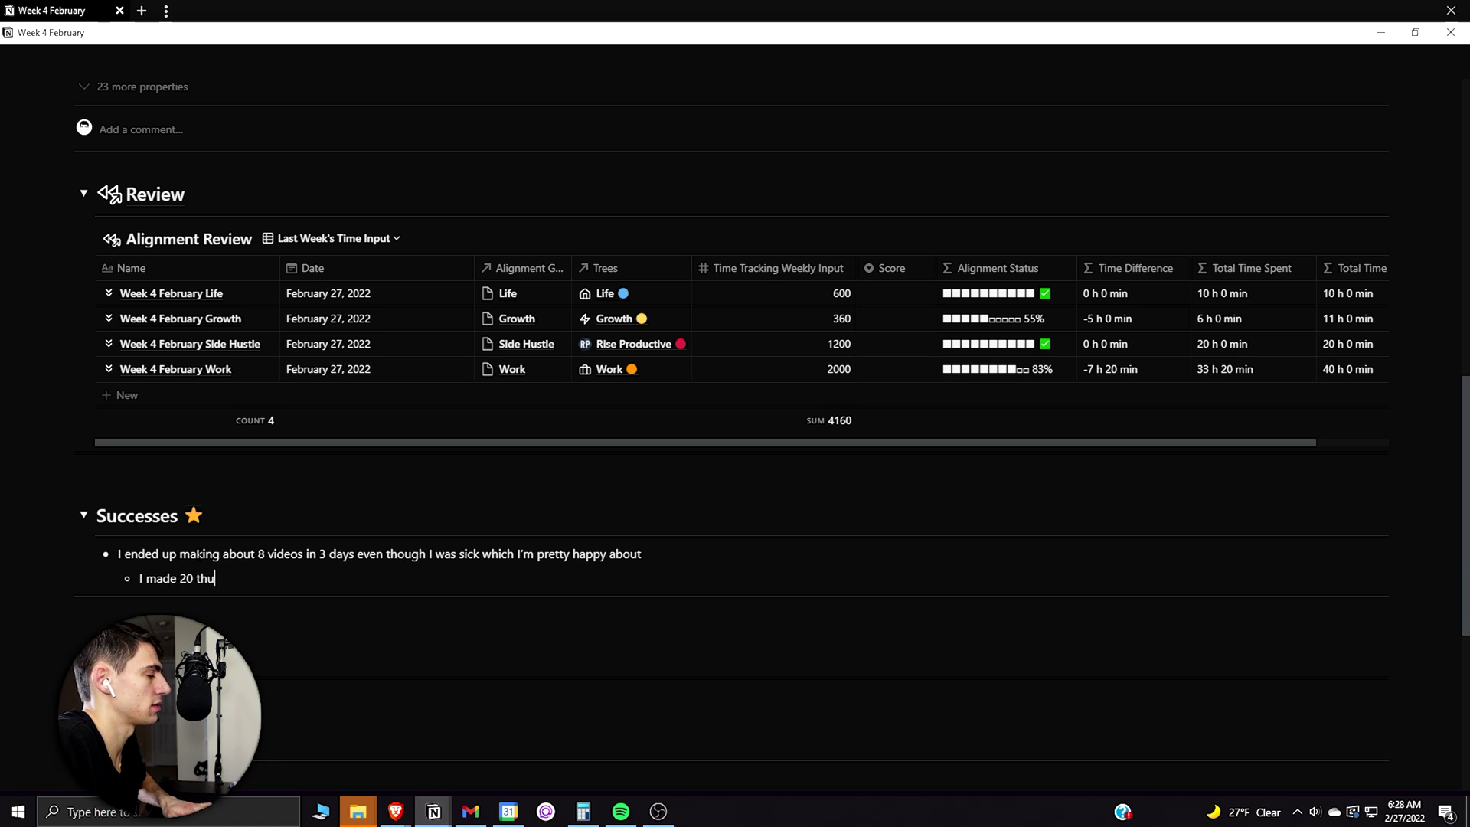
type("ek")
key("Return")
key("Tab")
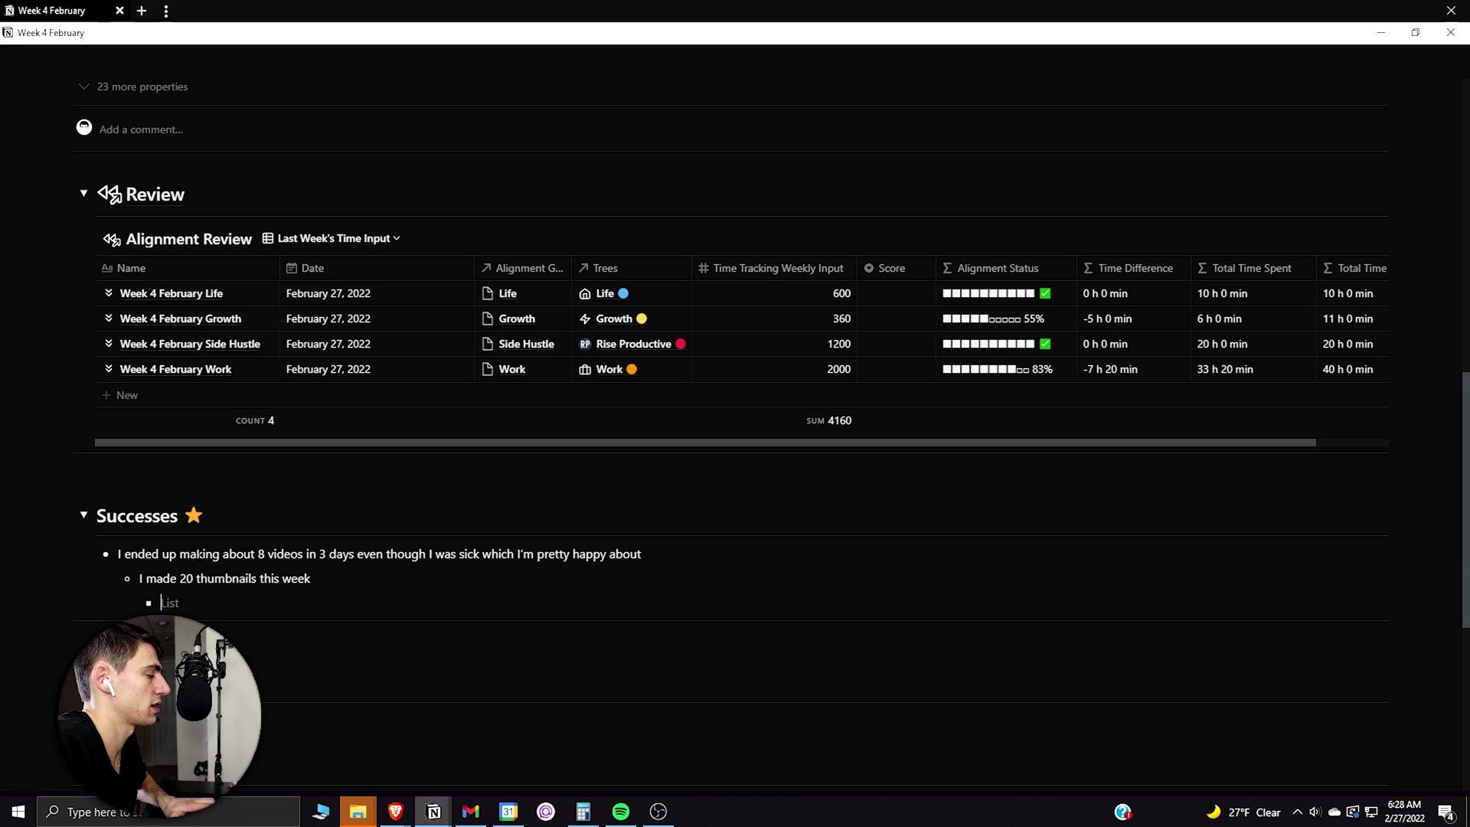
type("all of those")
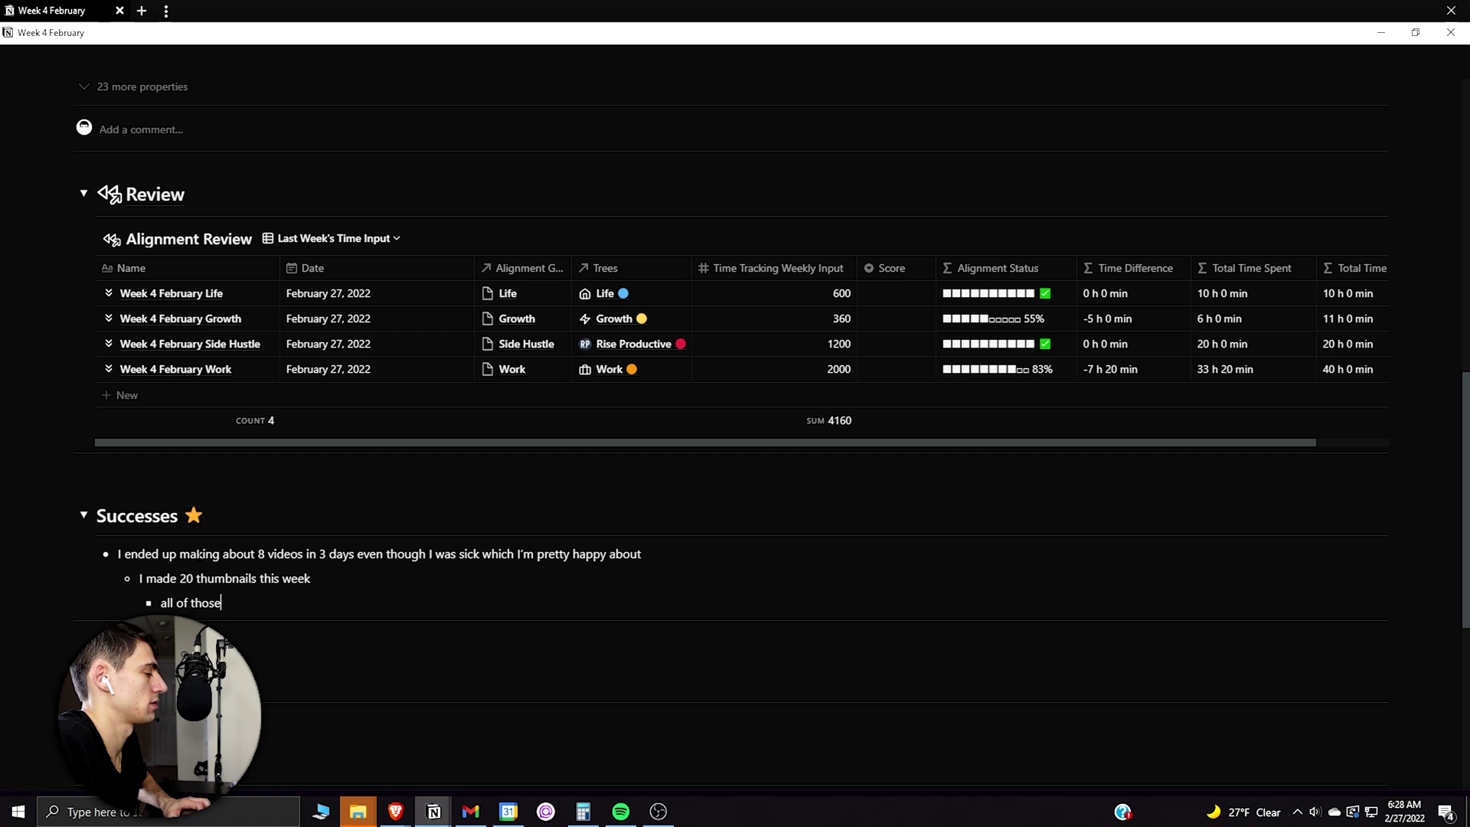
type(" different videos actually were en")
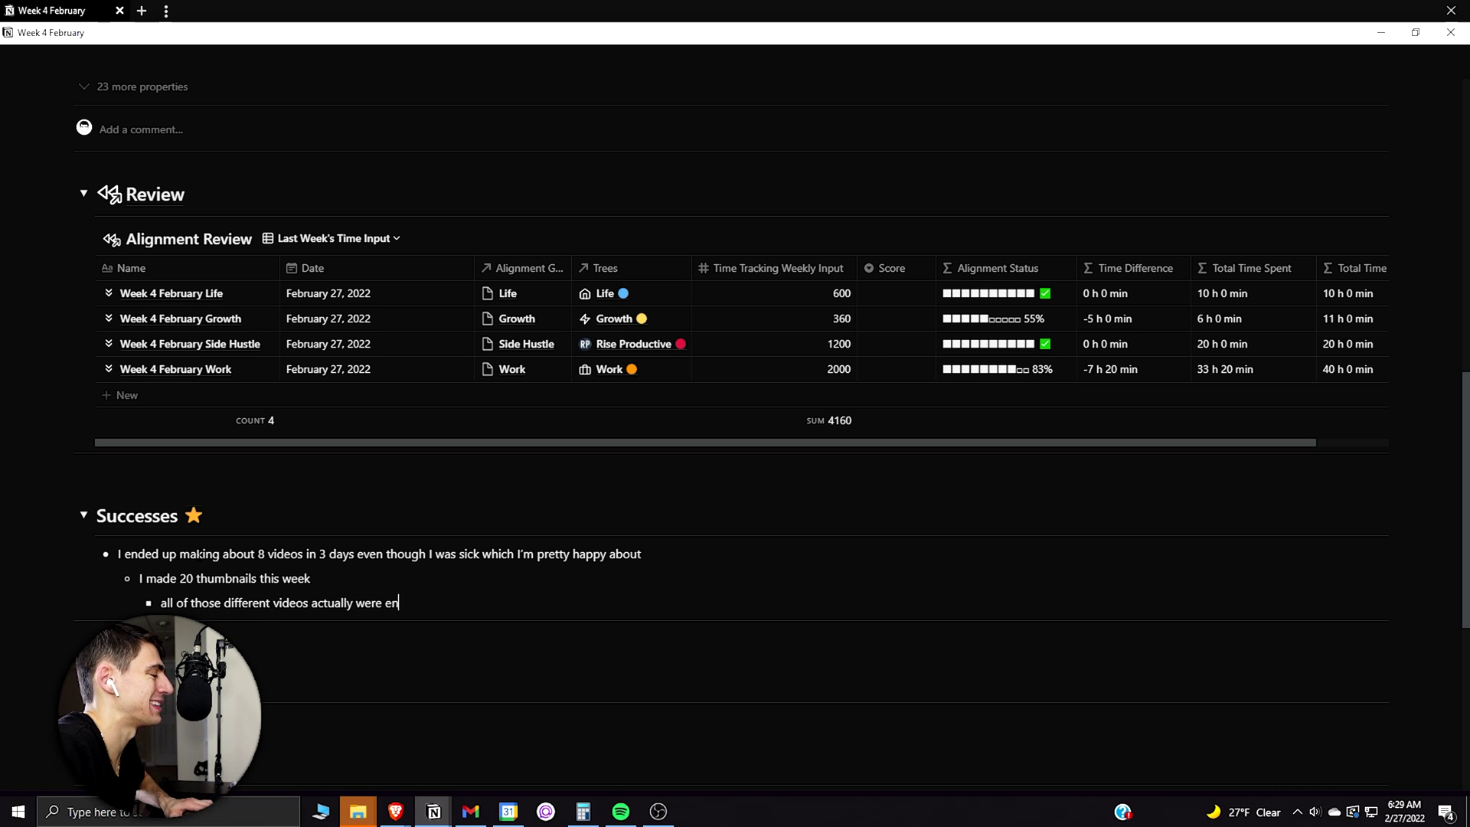
type("tirely scheduled by ")
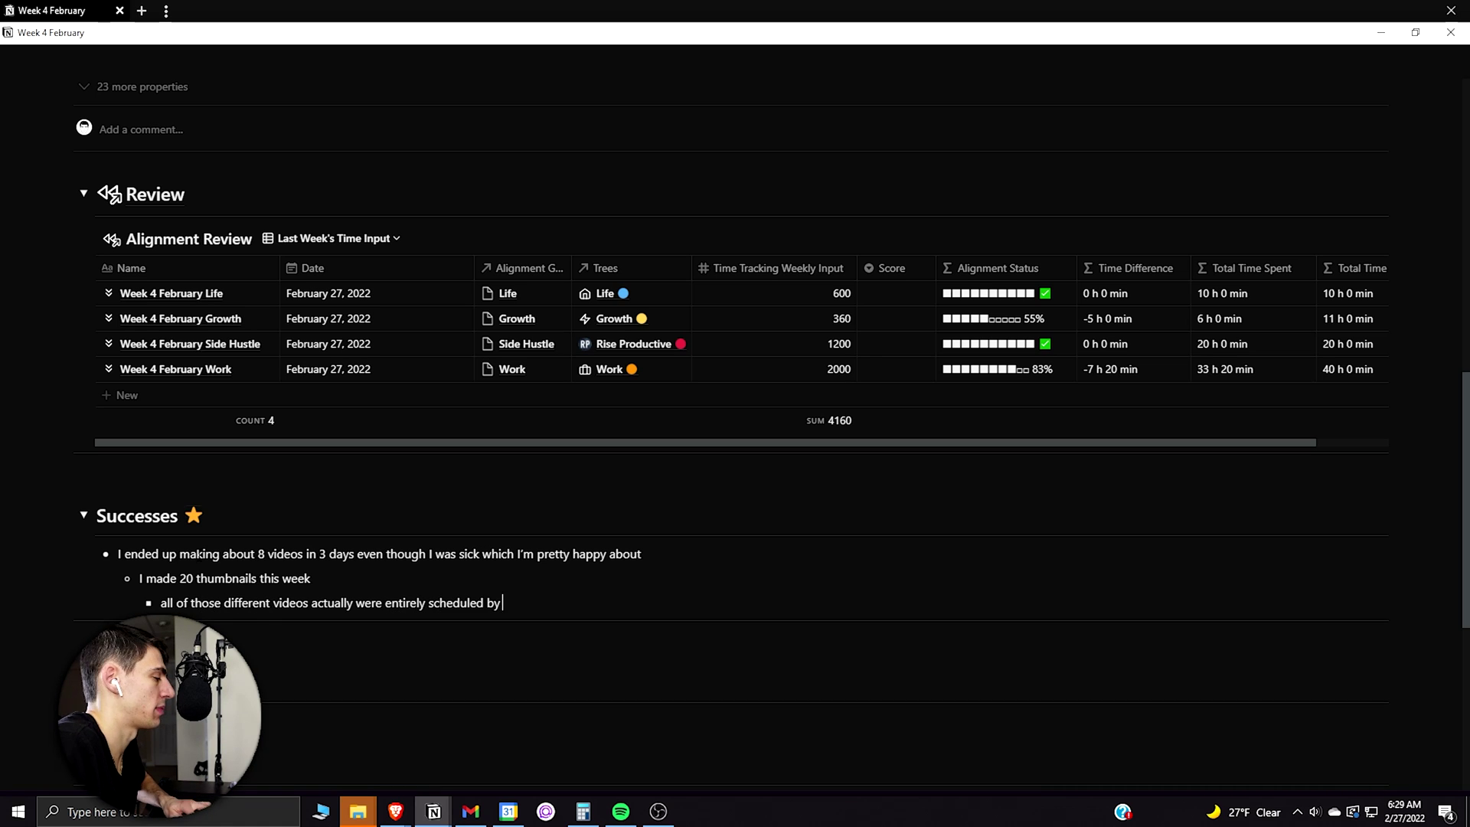
type("the end of the week as well")
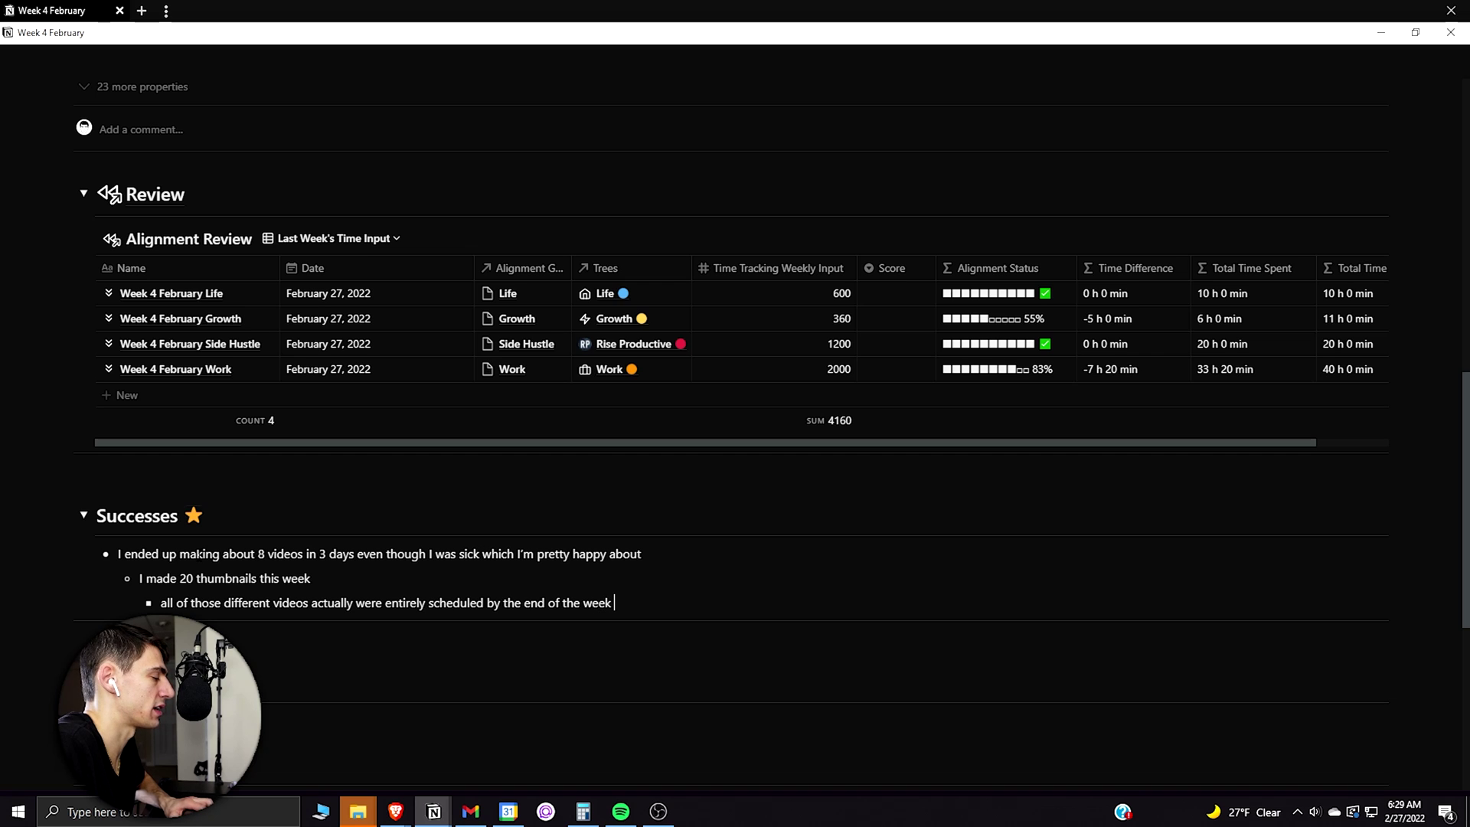
- Under Failures, note not getting up early enough, considering being sick
left_click(83, 682)
scroll(735, 459, "down", 3)
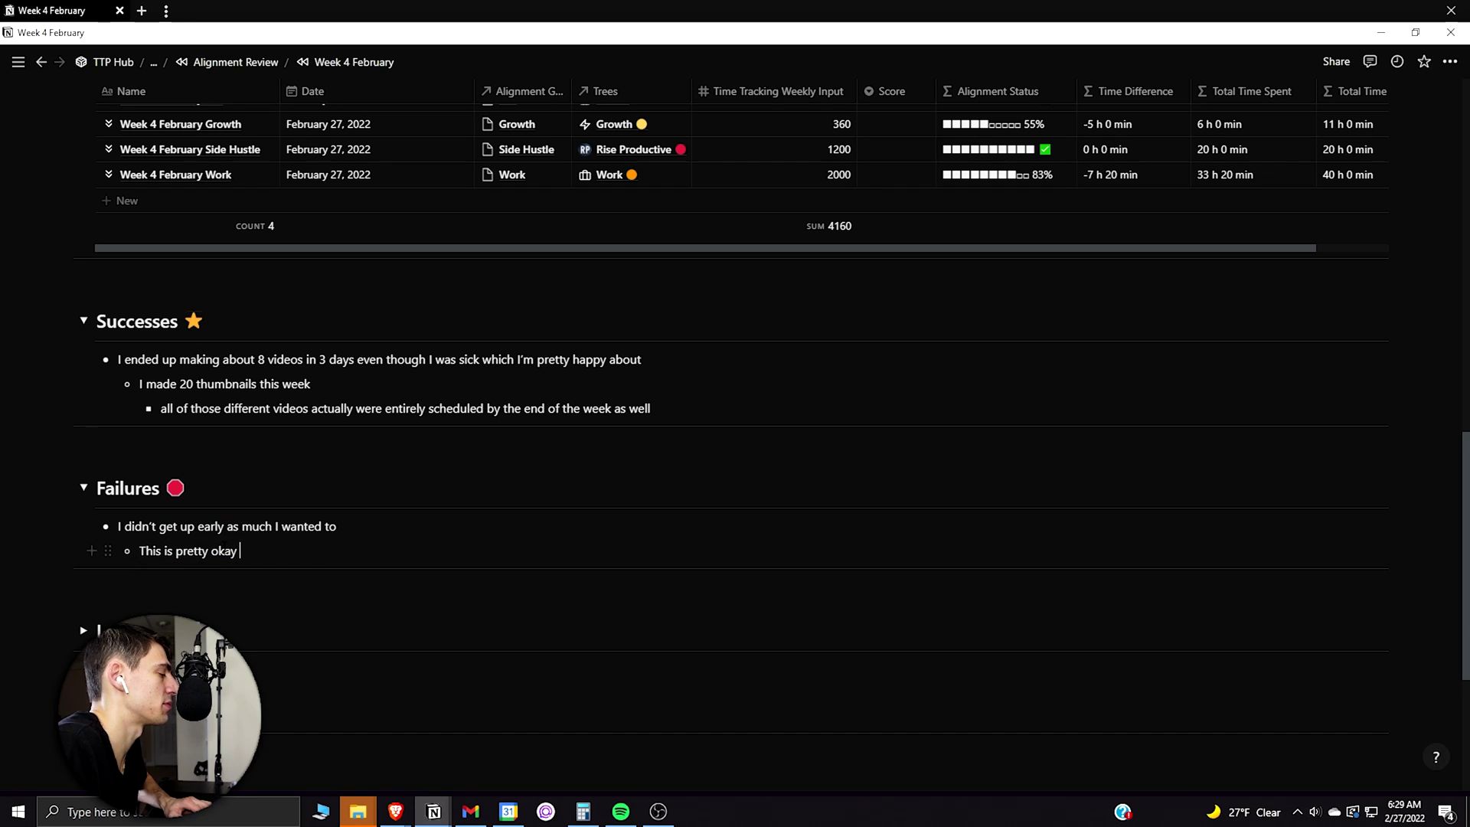
type("considering I was sid")
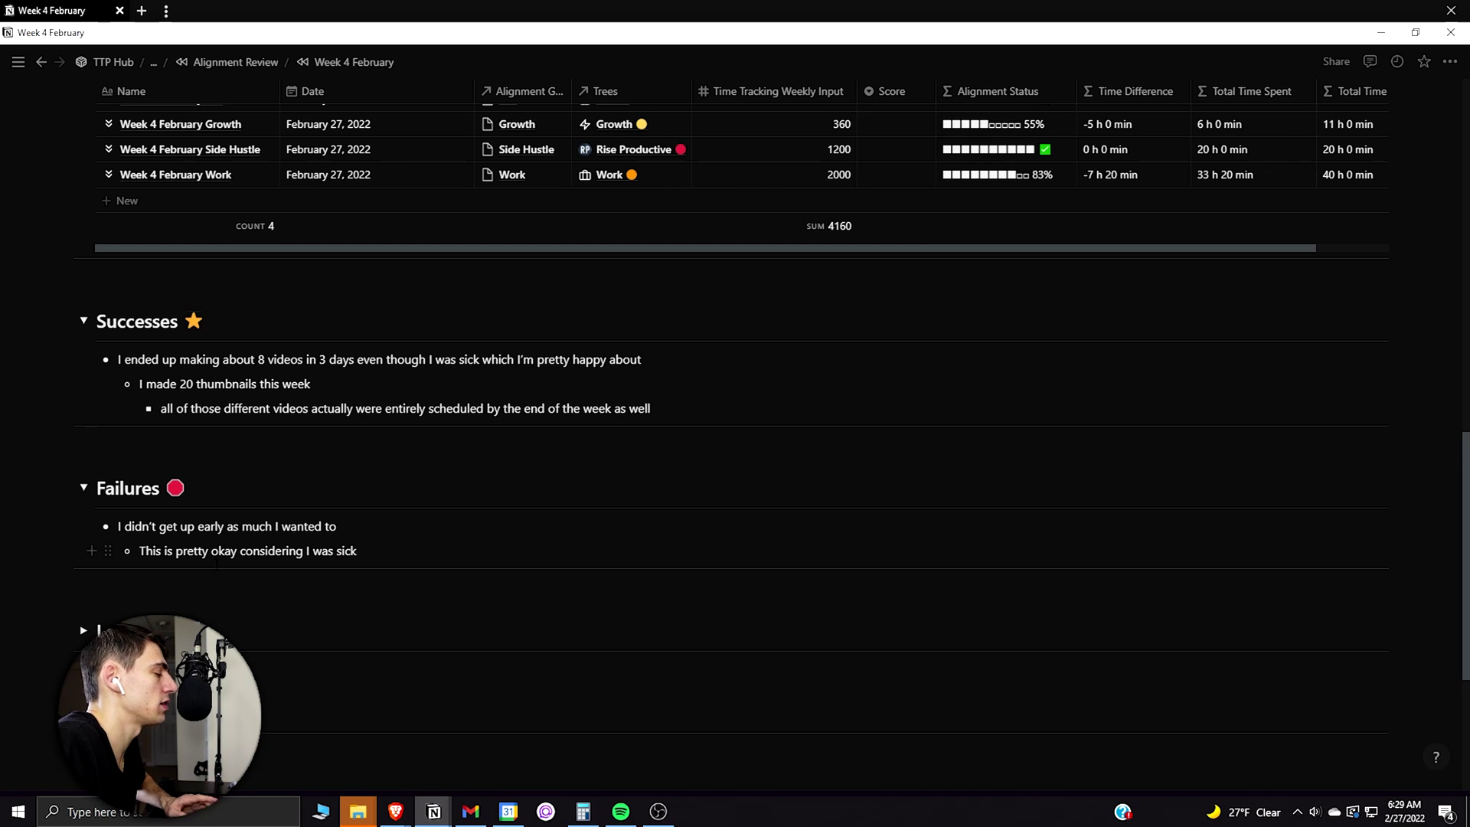
- Under Learnings, note trouble doing shallow work without morning YouTube work
scroll(152, 576, "down", 1)
left_click(84, 555)
left_click(127, 592)
type("I am ha")
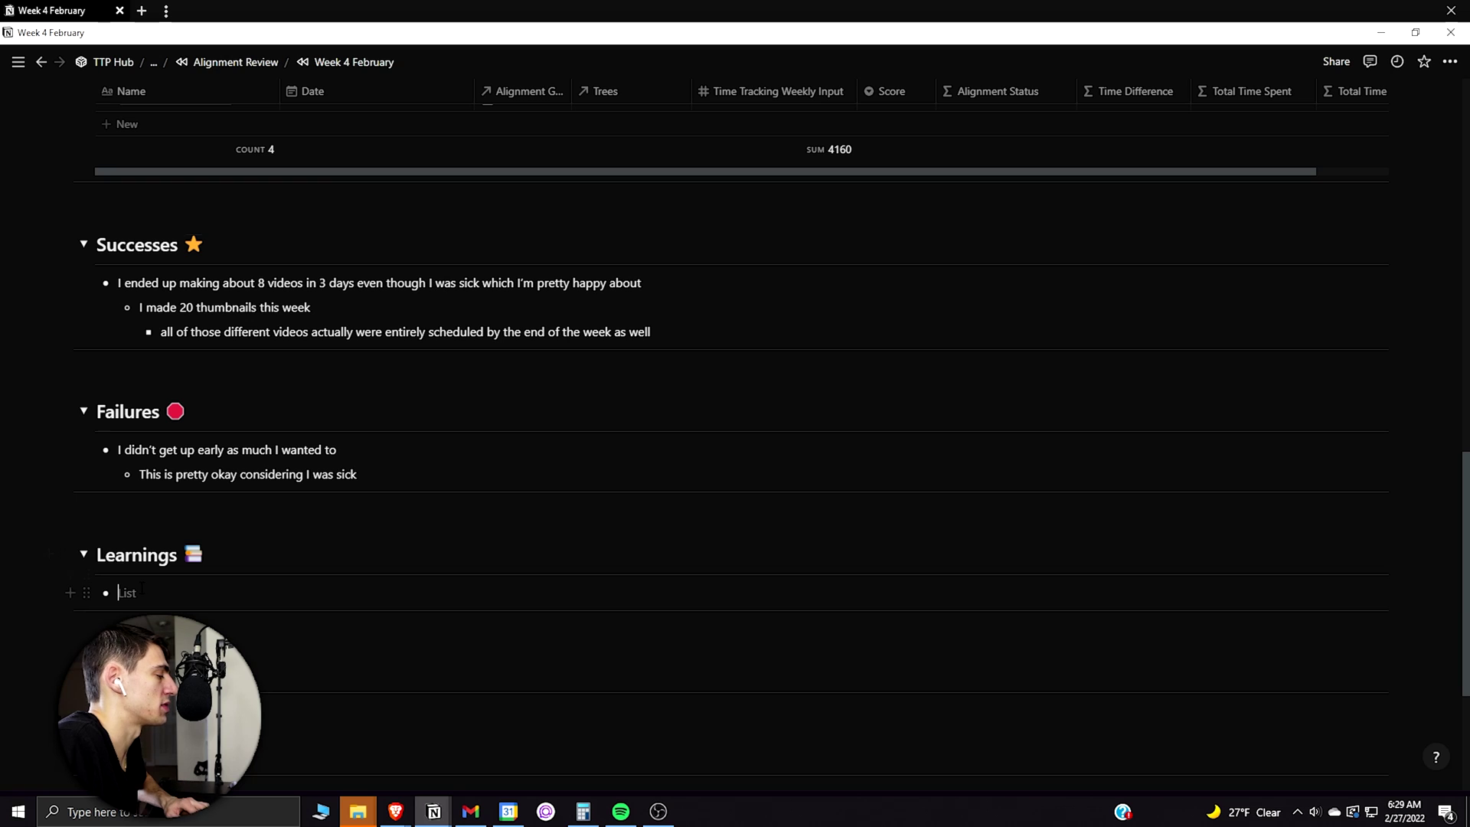
type("ving ")
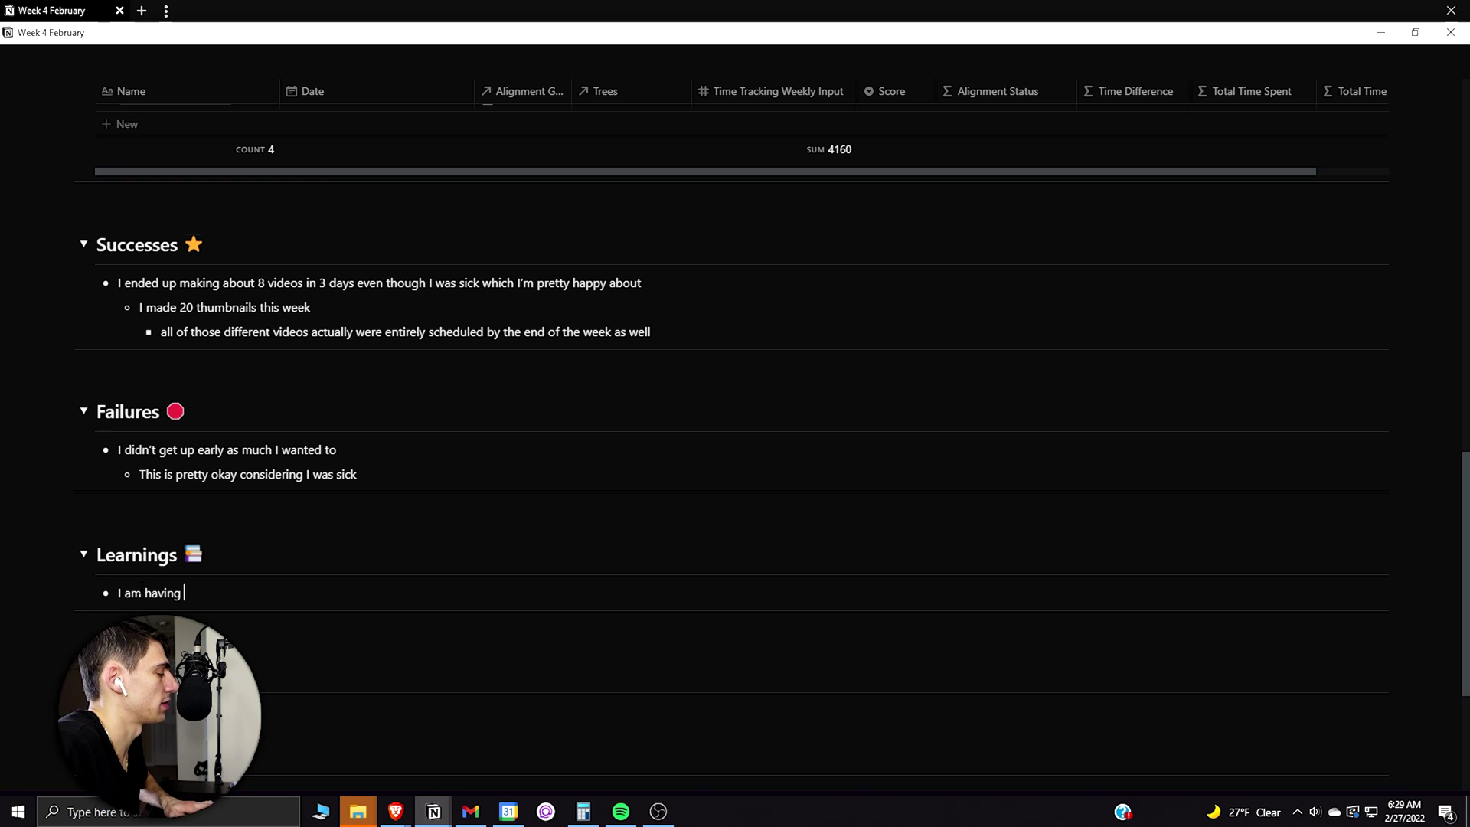
type("trouble doing shall")
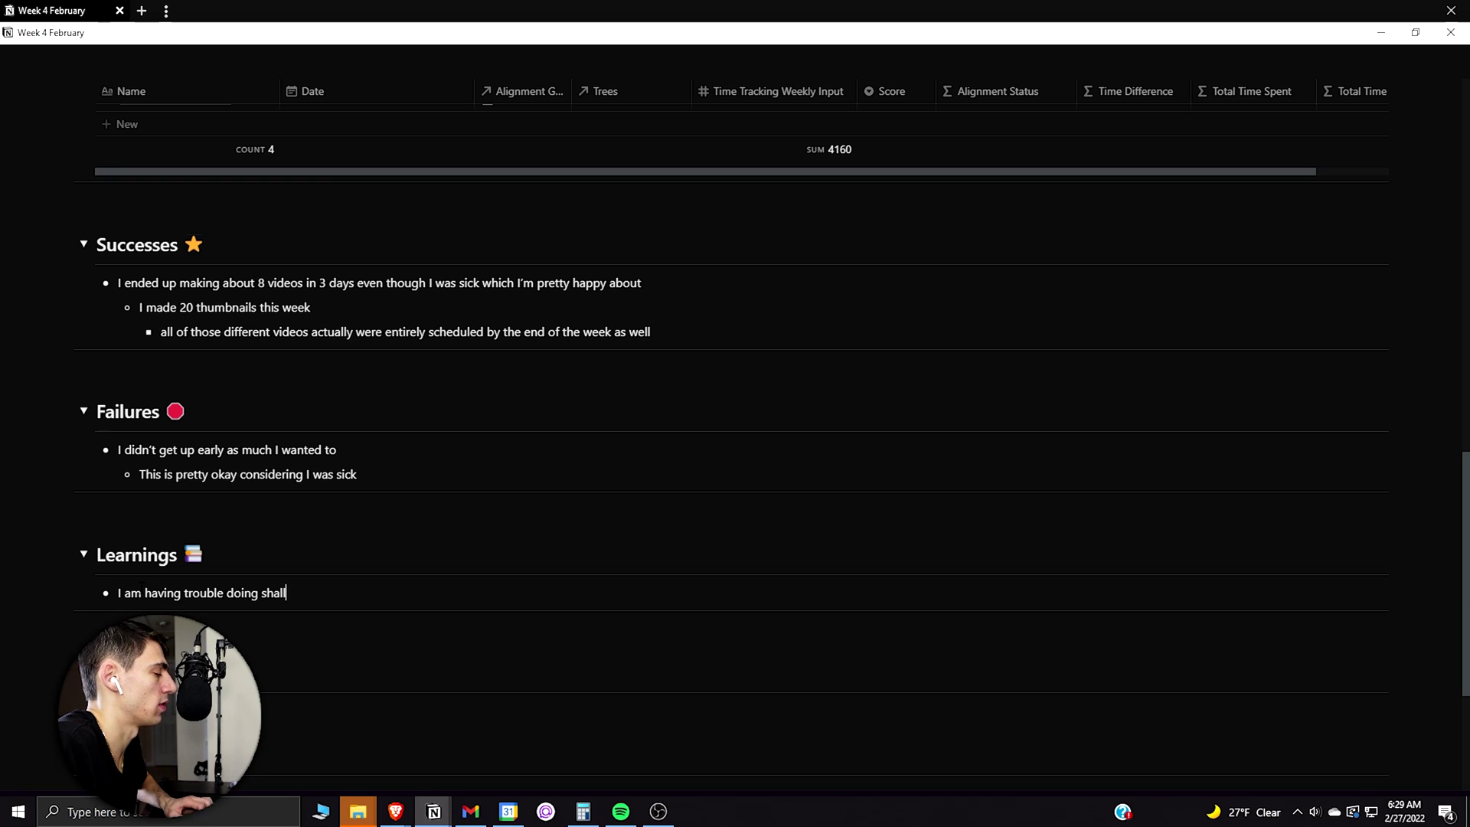
type("ow work when I'm not working in ")
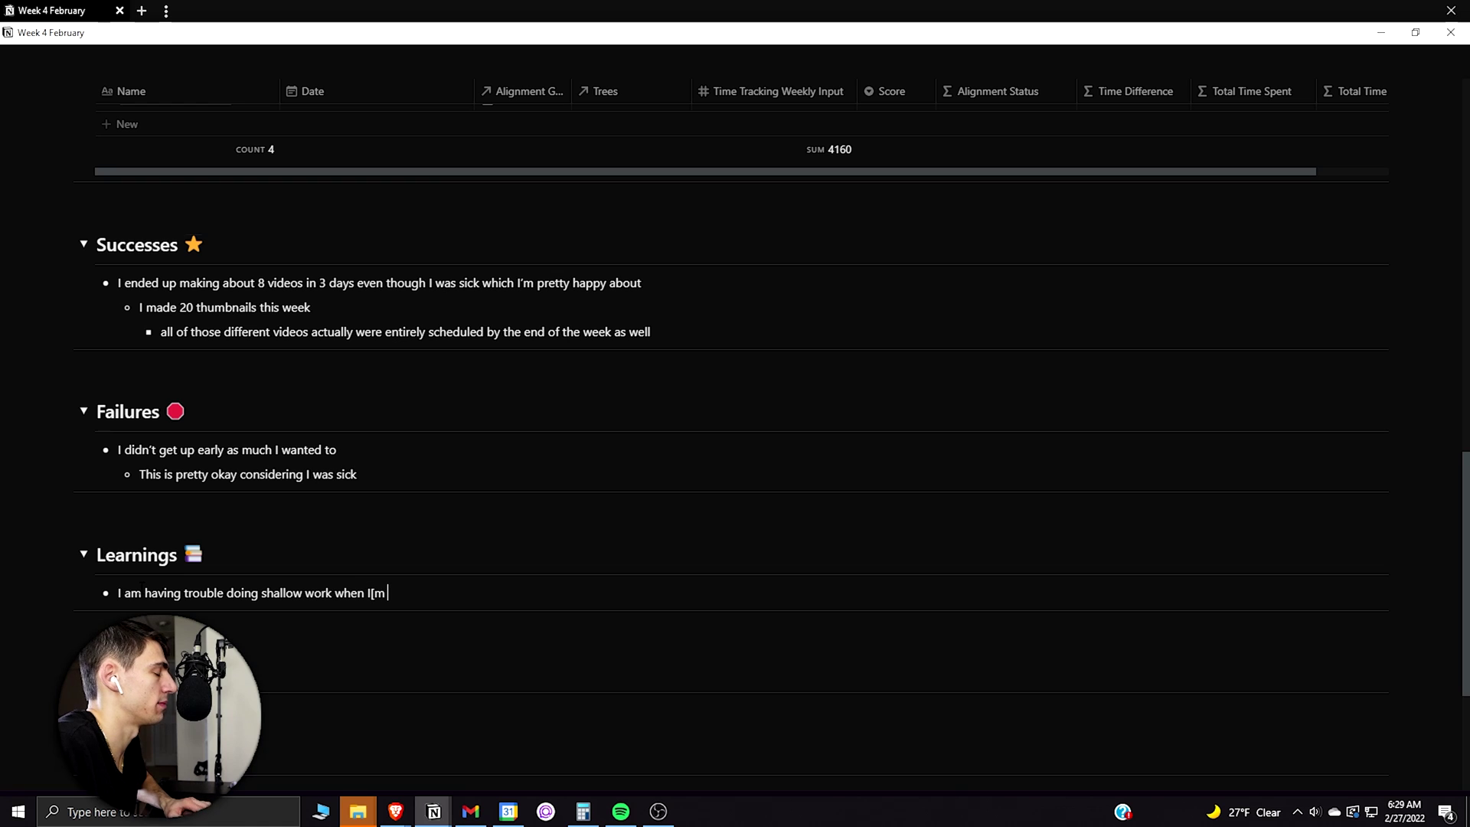
type("the mornings on my youtube stuff")
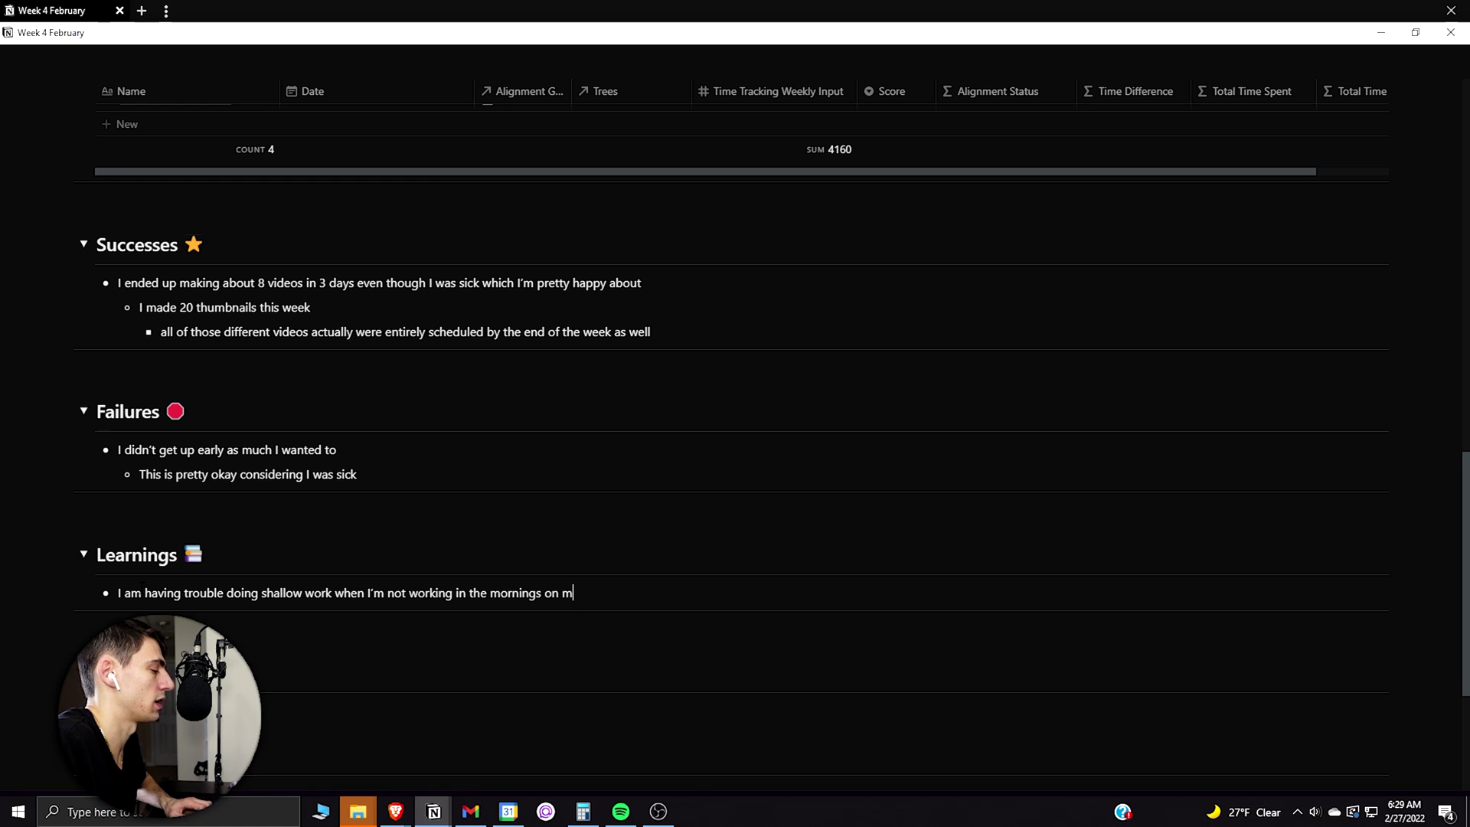
- Expand the Next Steps section
scroll(568, 540, "down", 1)
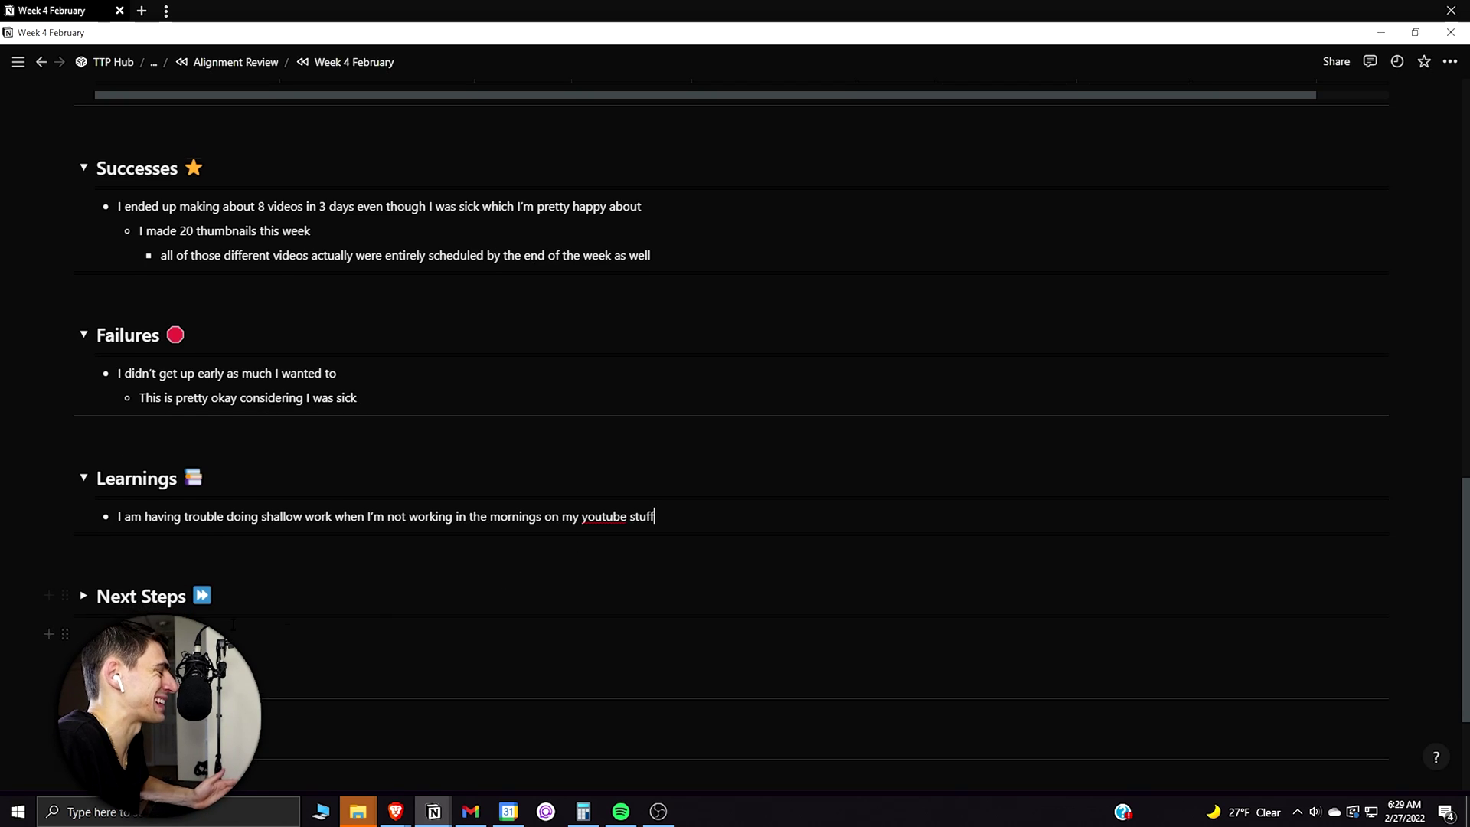
left_click(83, 596)
scroll(175, 555, "down", 1)
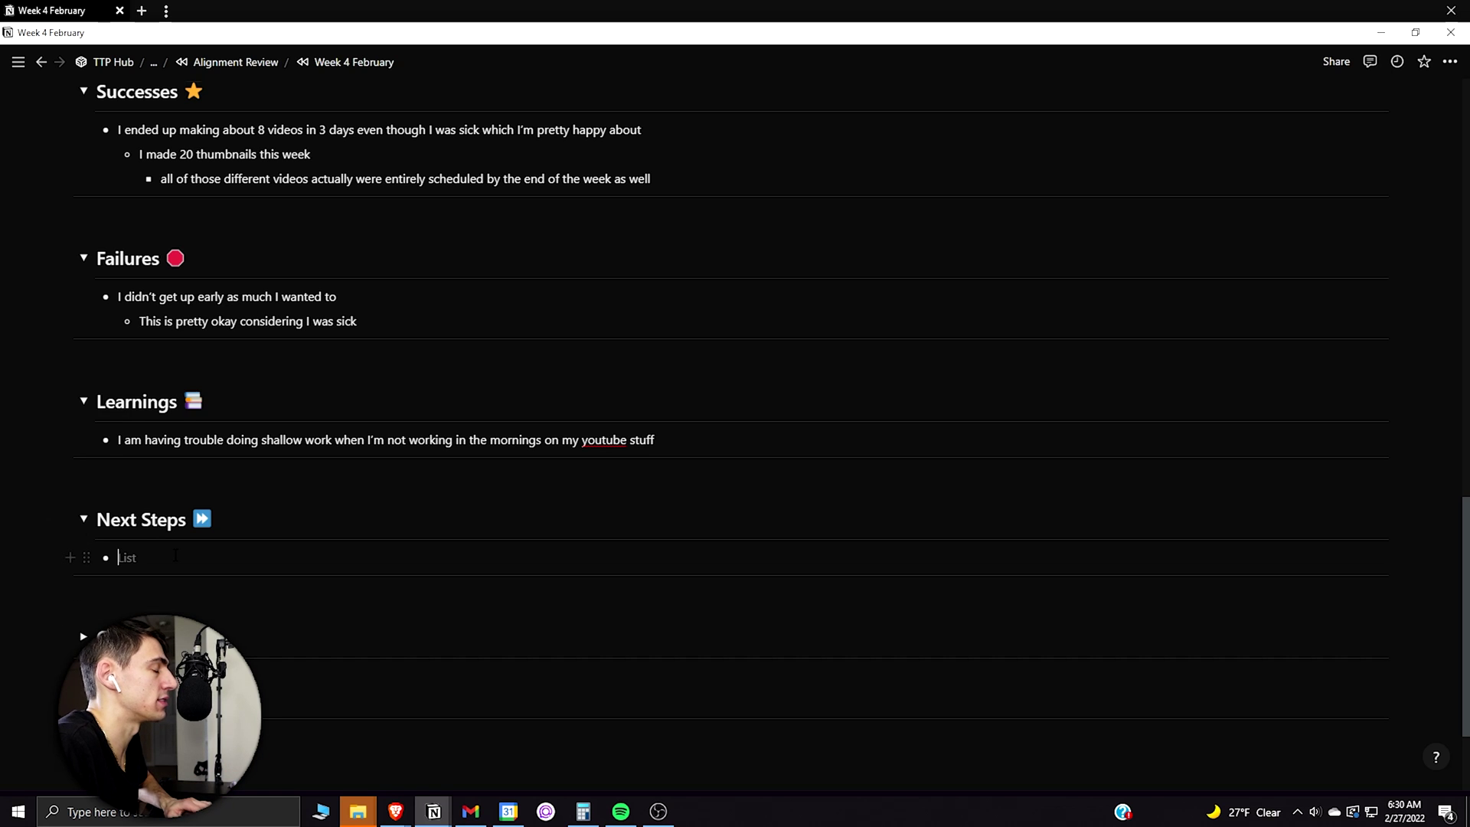
- Add a Next Steps bullet on reducing friction for monotonous tasks, with a social-media friction sub-point
left_click(176, 555)
type("Utilize the time I ")
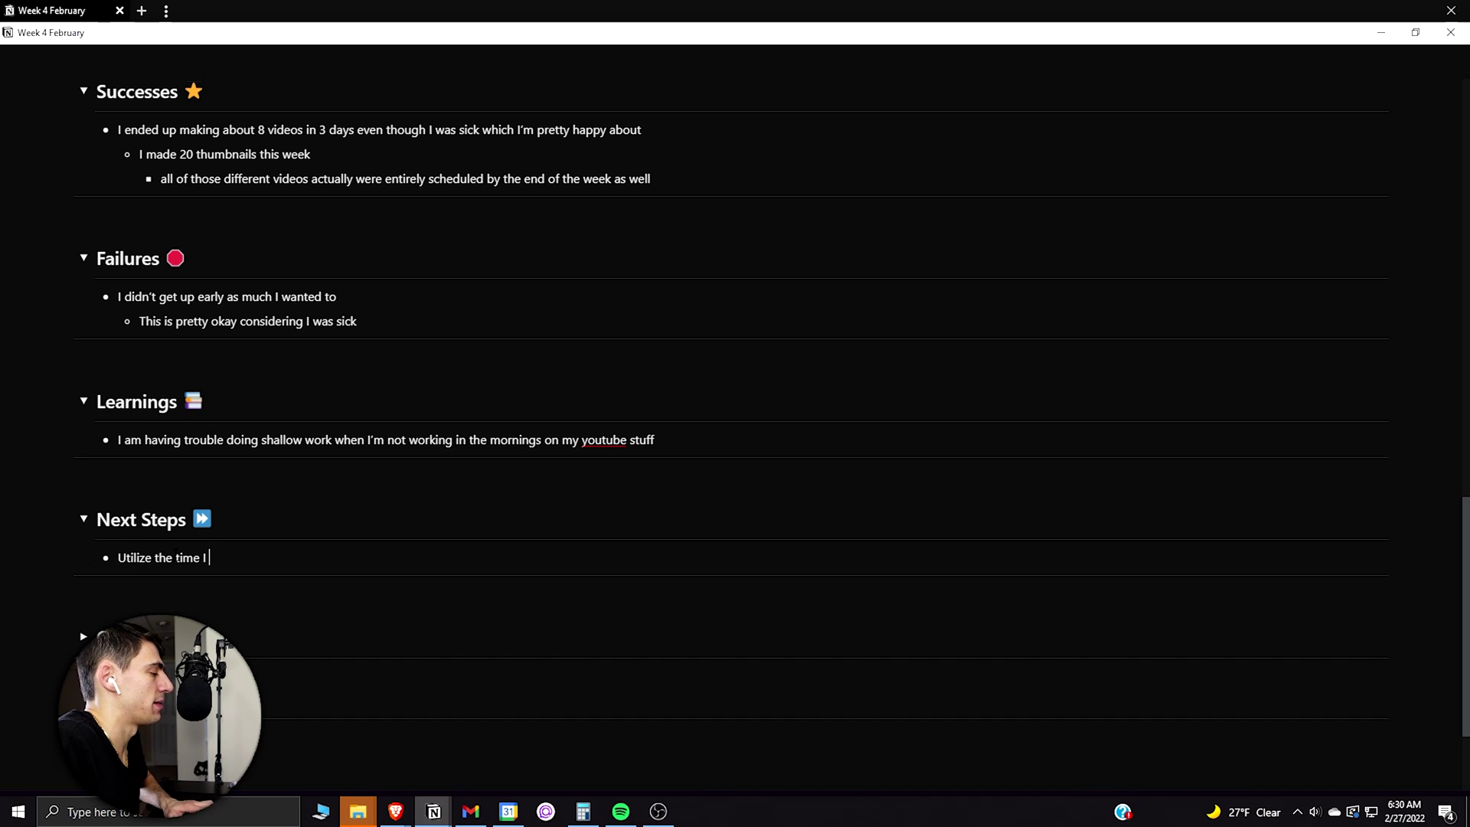
type("have better by reducing the fr")
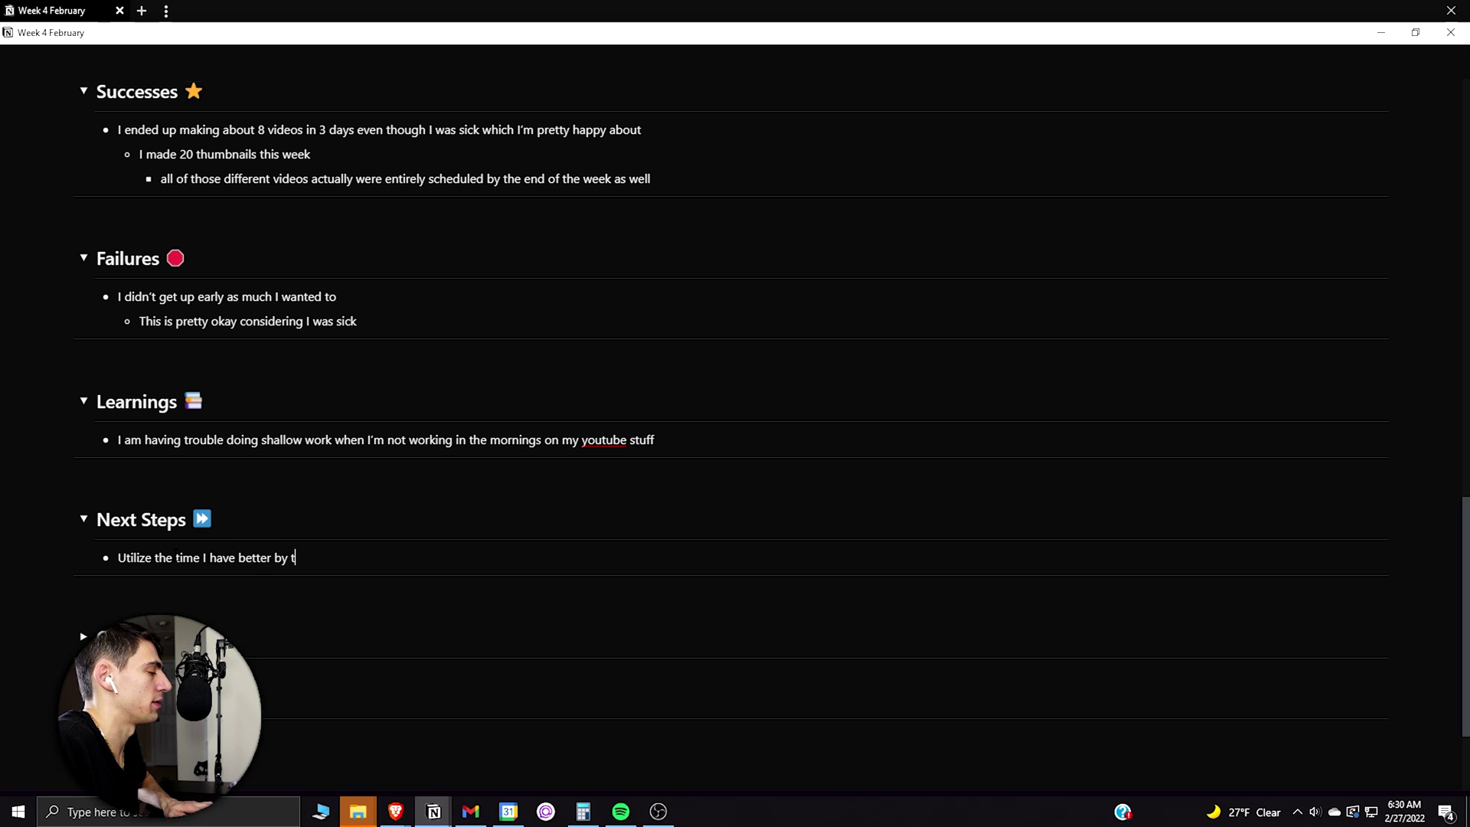
type("iction")
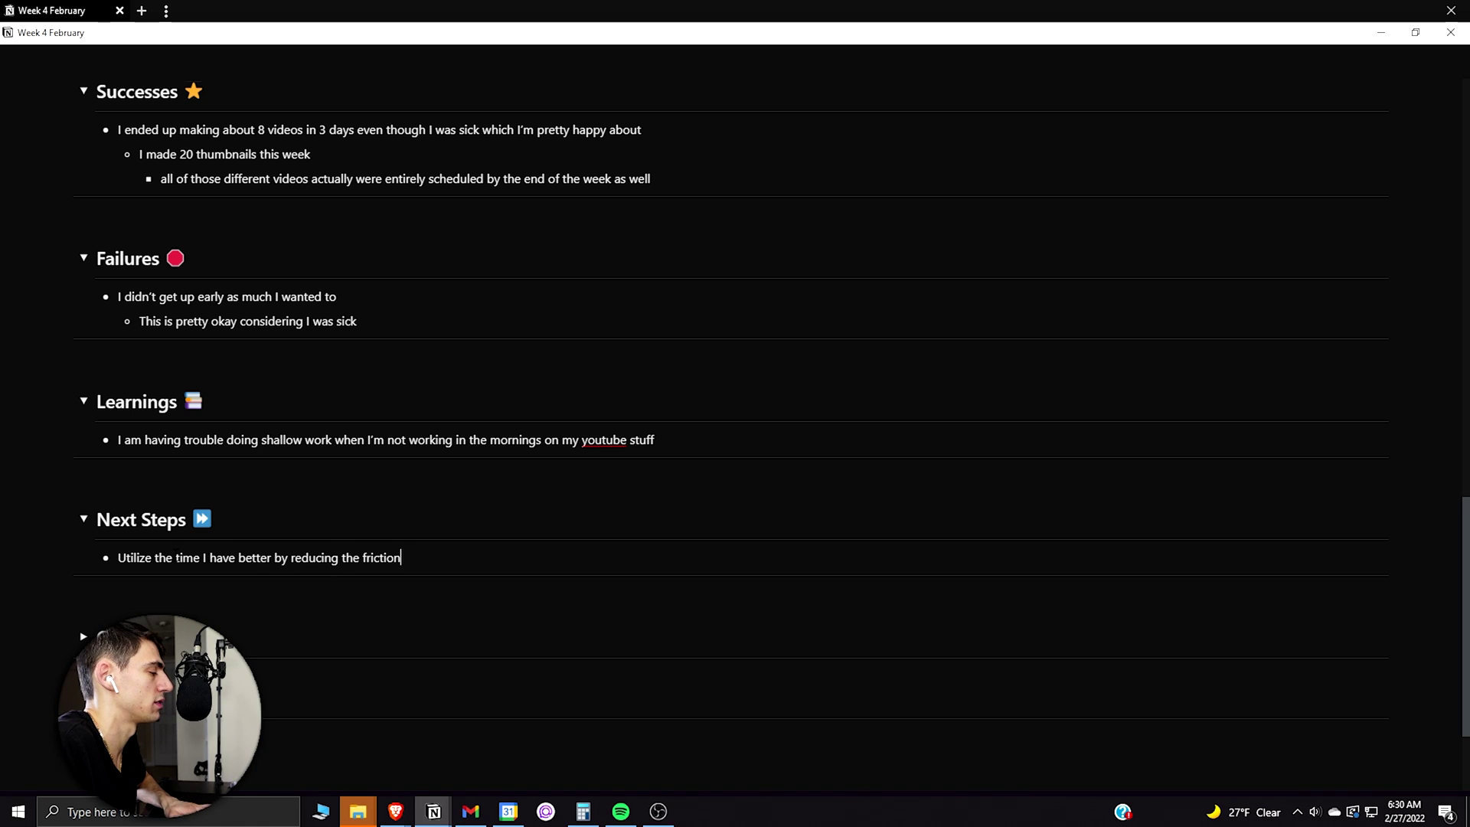
type(" to do those mo")
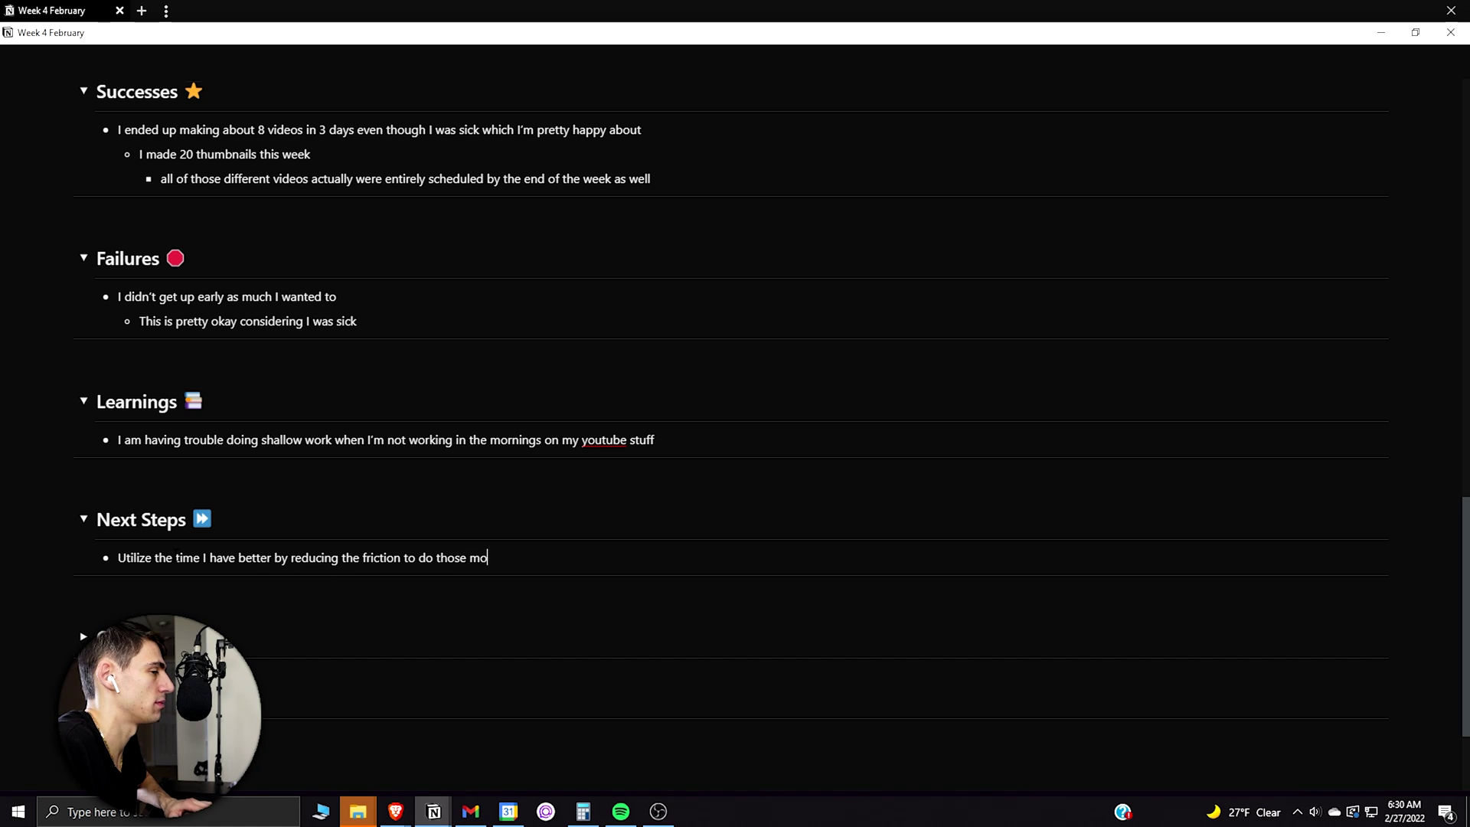
type("notonous tasks I c")
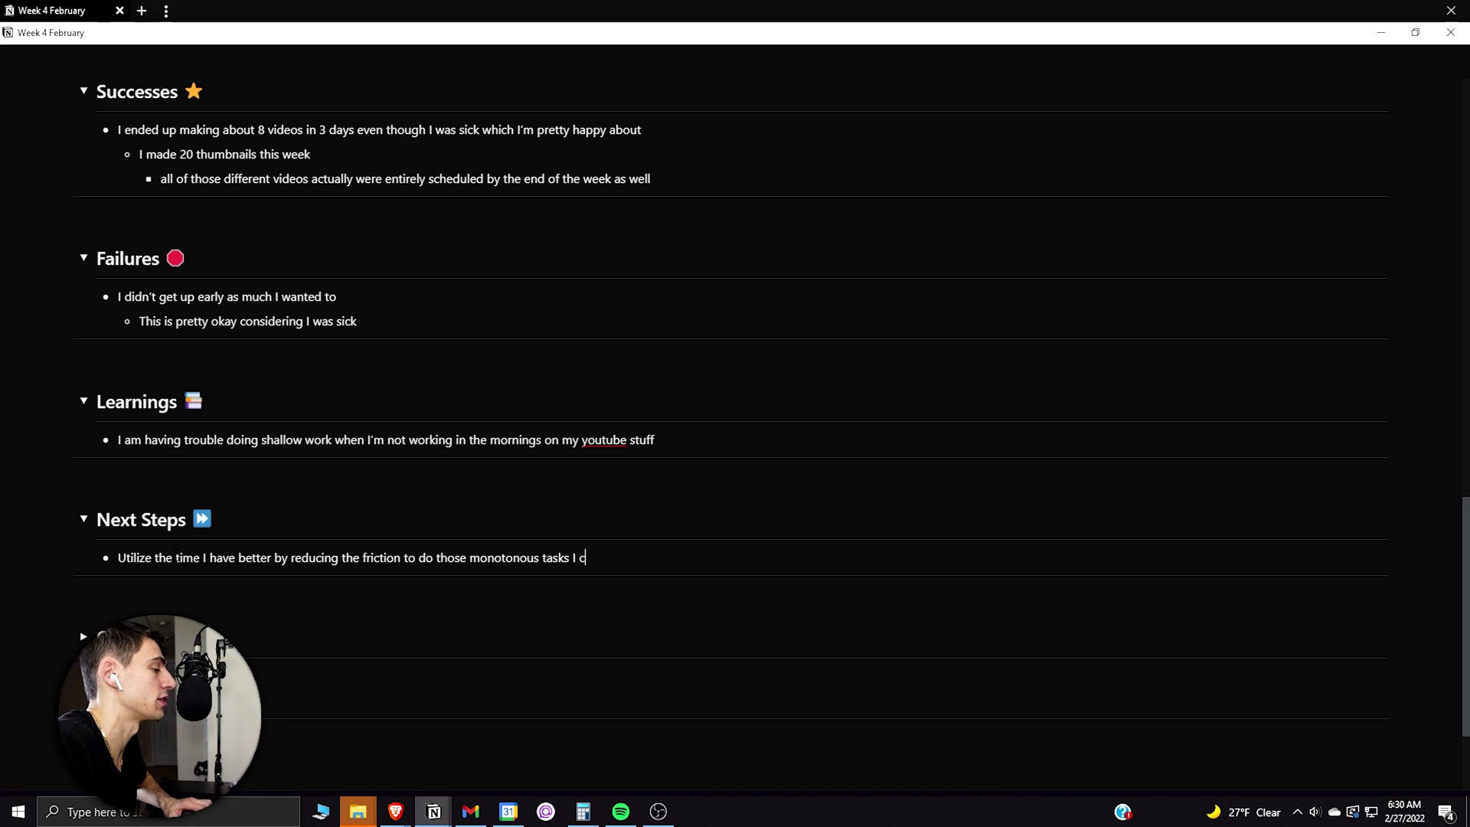
type("ould od on the go on my phone")
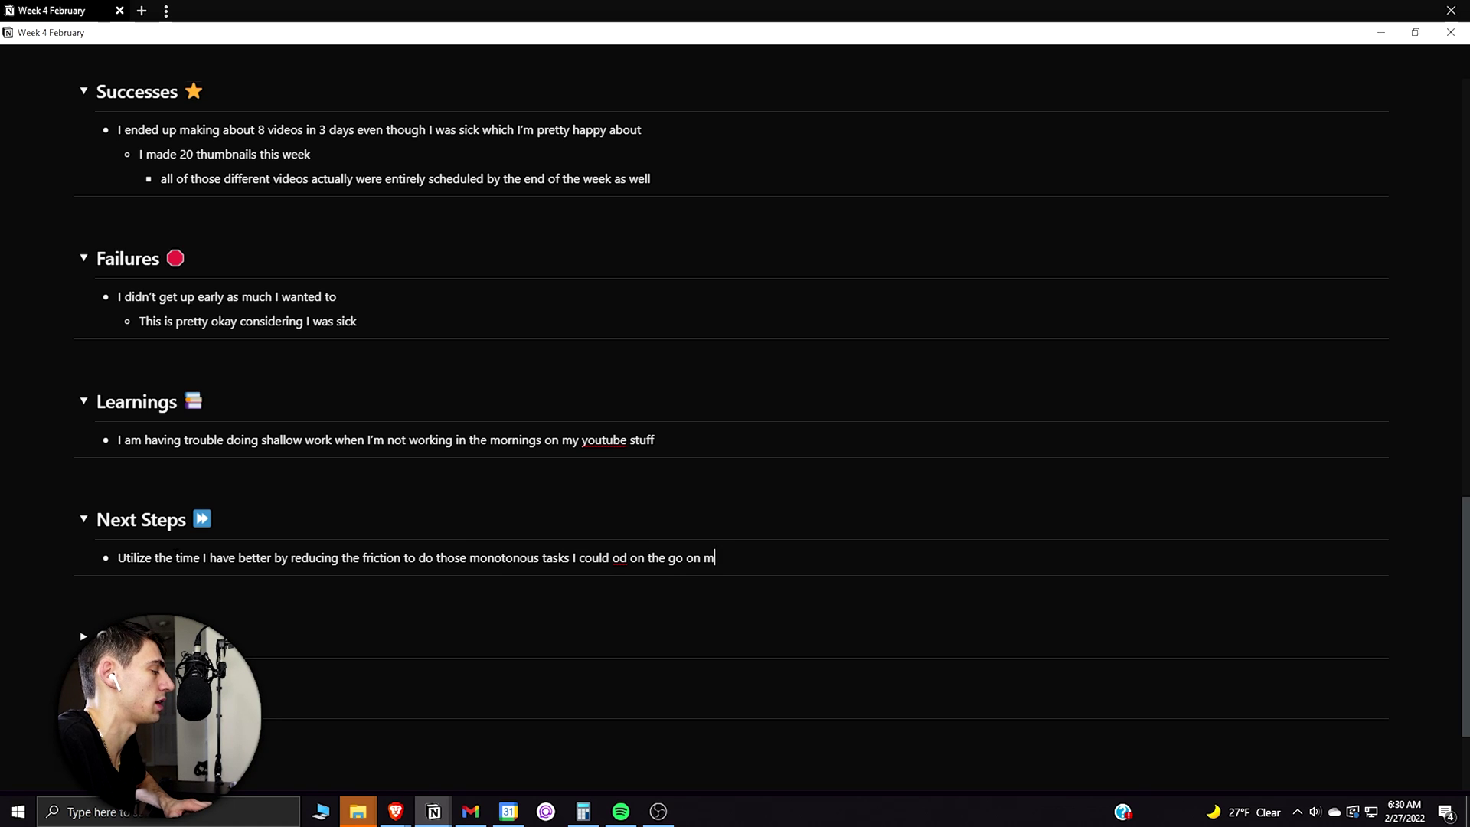
key("Return")
key("Tab")
type("Inc")
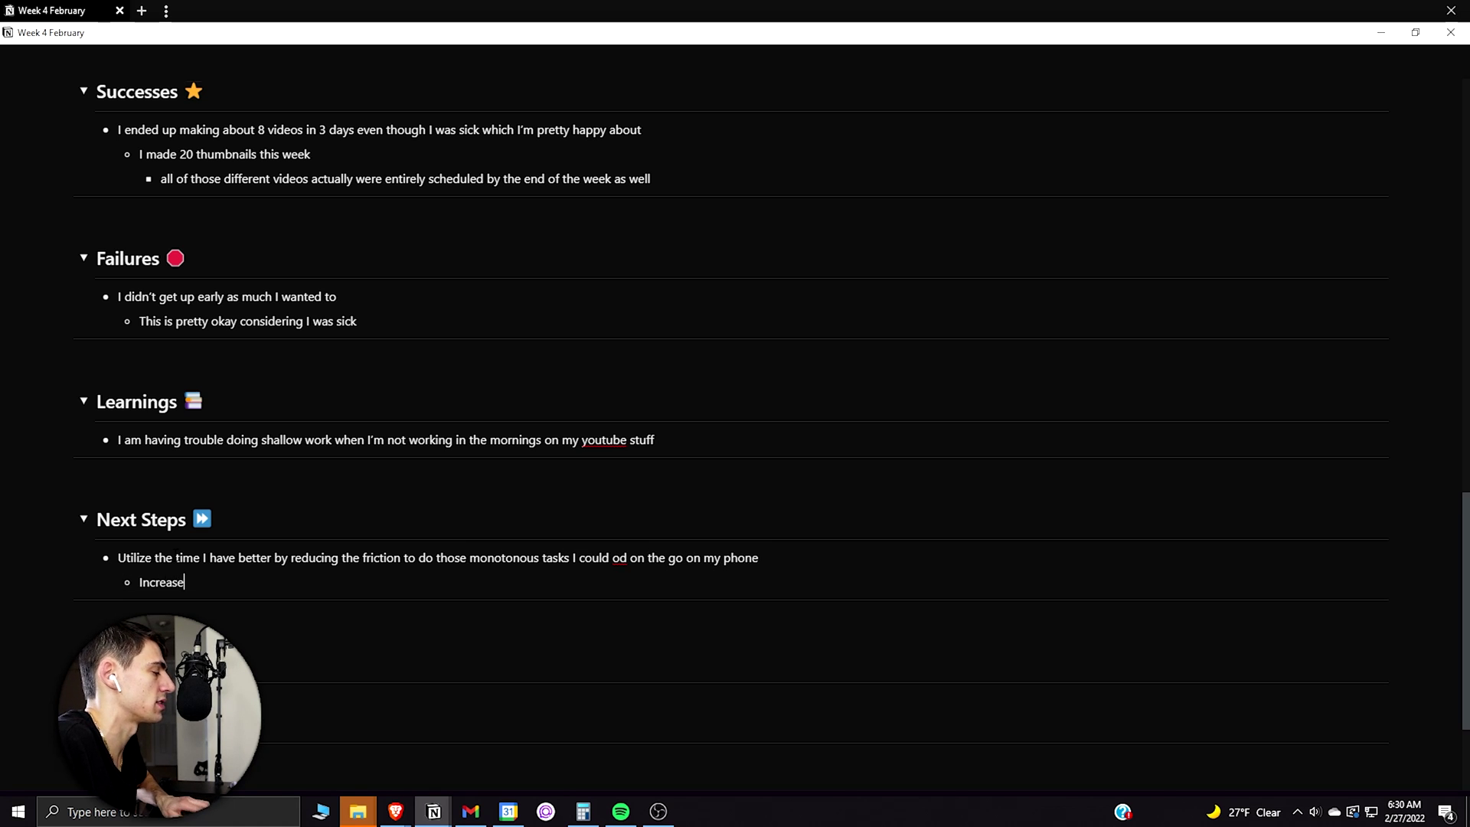
type("rease the friction of what I")
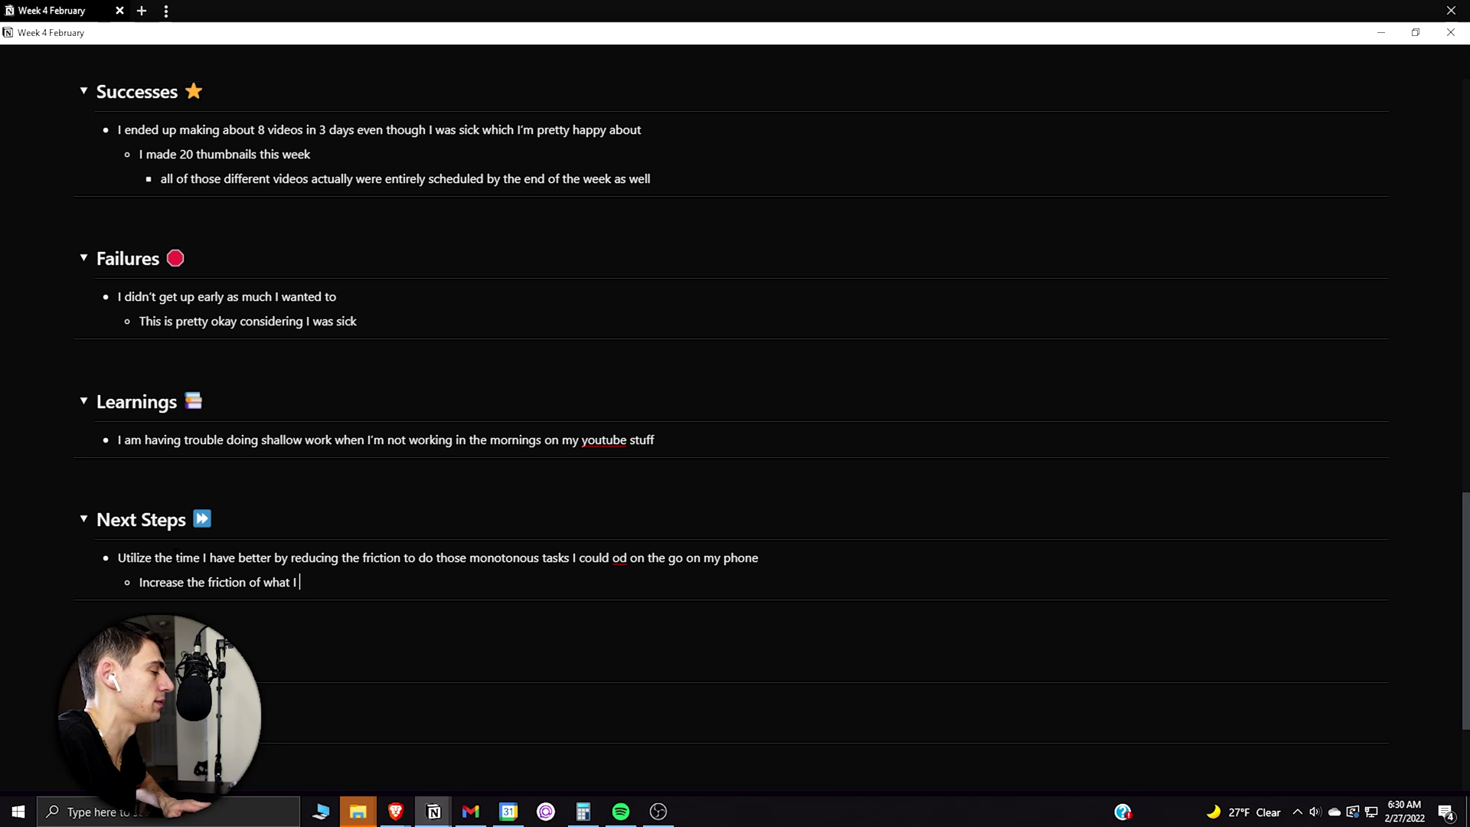
type(" don't want to do which is mindlessly")
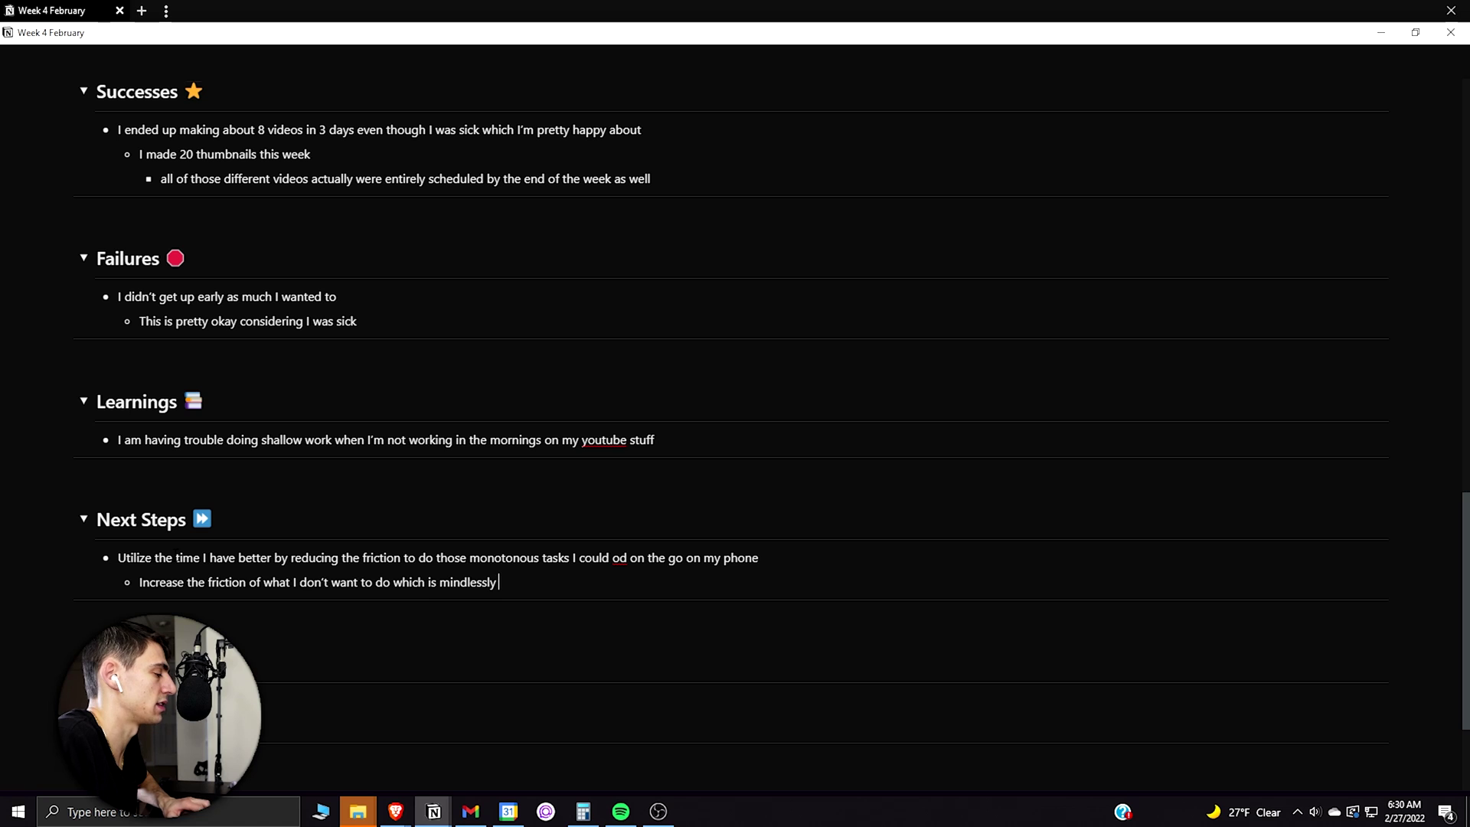
type("scroll on social ")
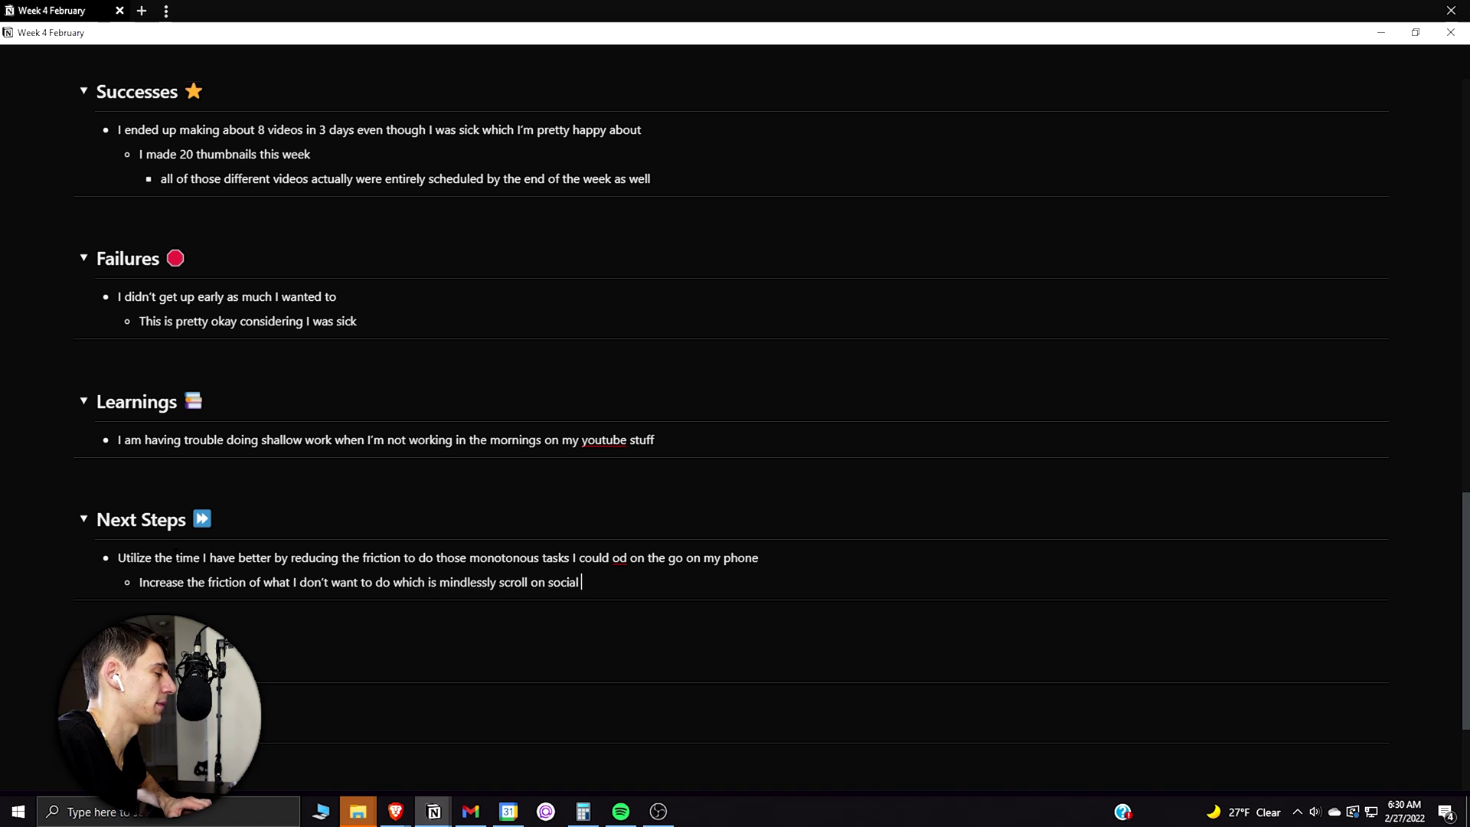
type("media")
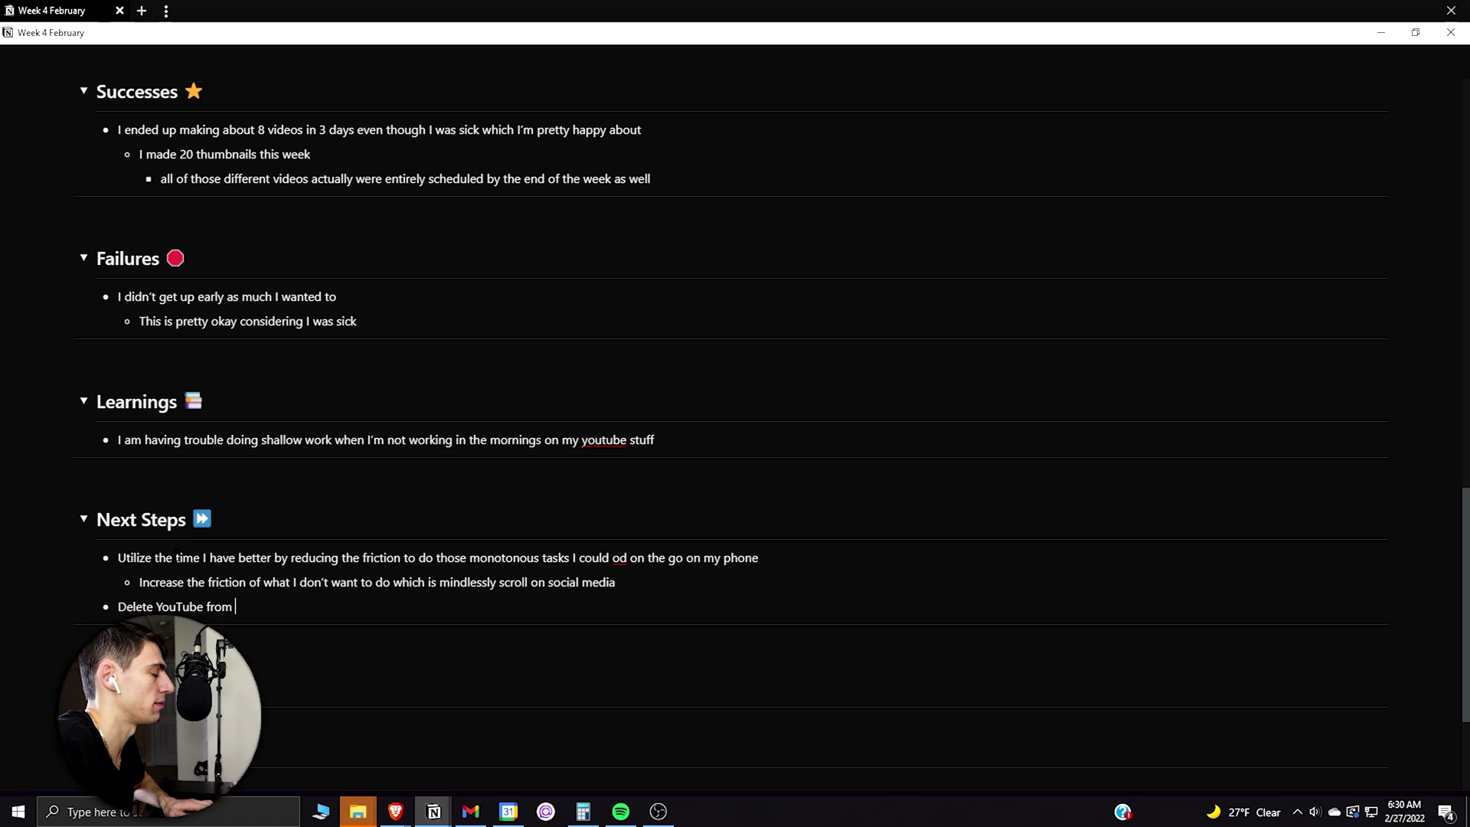
- Create an Adhoc Task in Tasks / Events titled 'Delete YouTube From your phone'
type("hone")
scroll(542, 442, "down", 3)
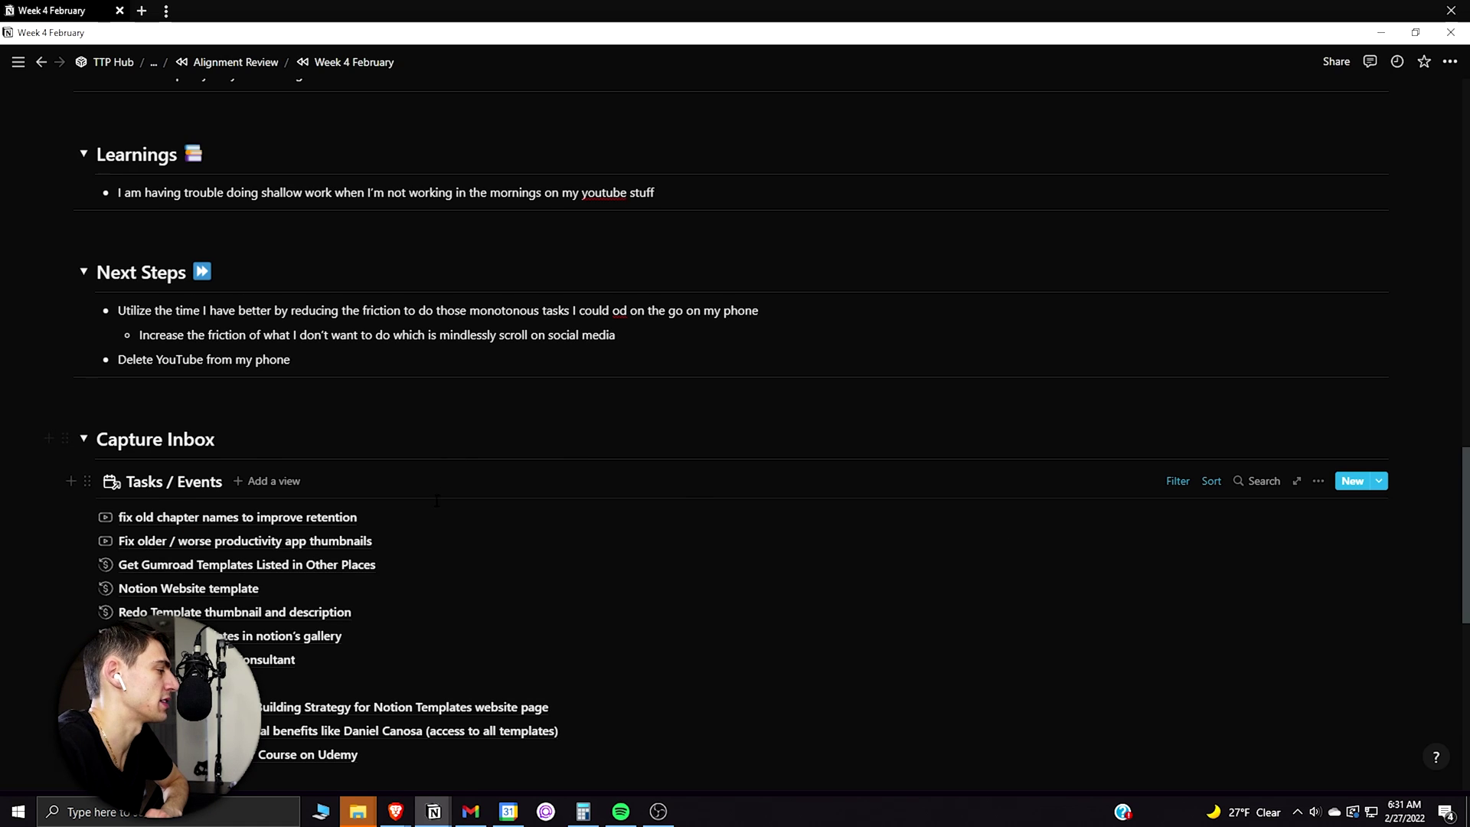
scroll(467, 570, "down", 1)
scroll(467, 570, "down", 4)
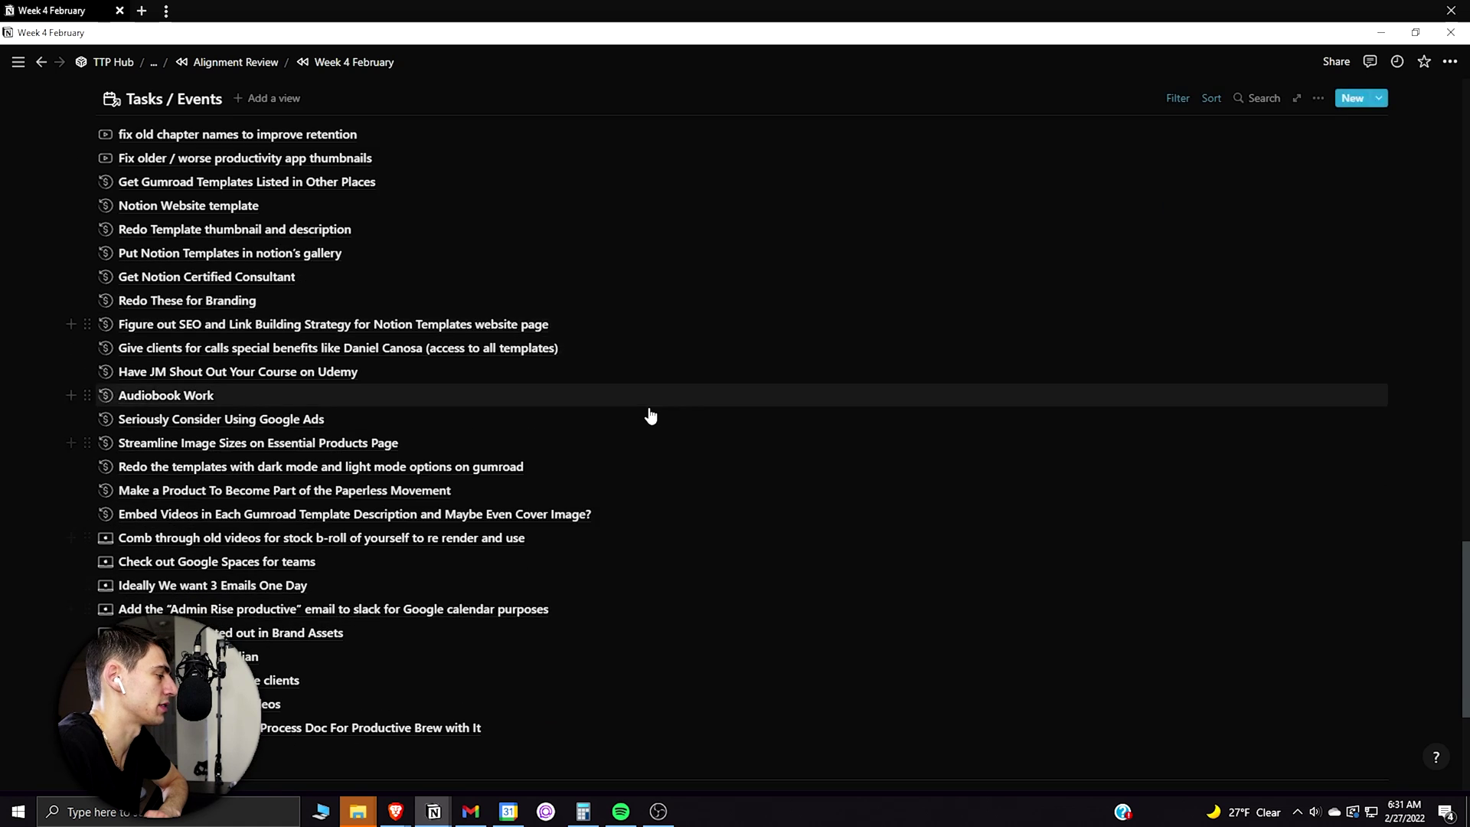
scroll(650, 416, "up", 7)
scroll(1013, 617, "down", 1)
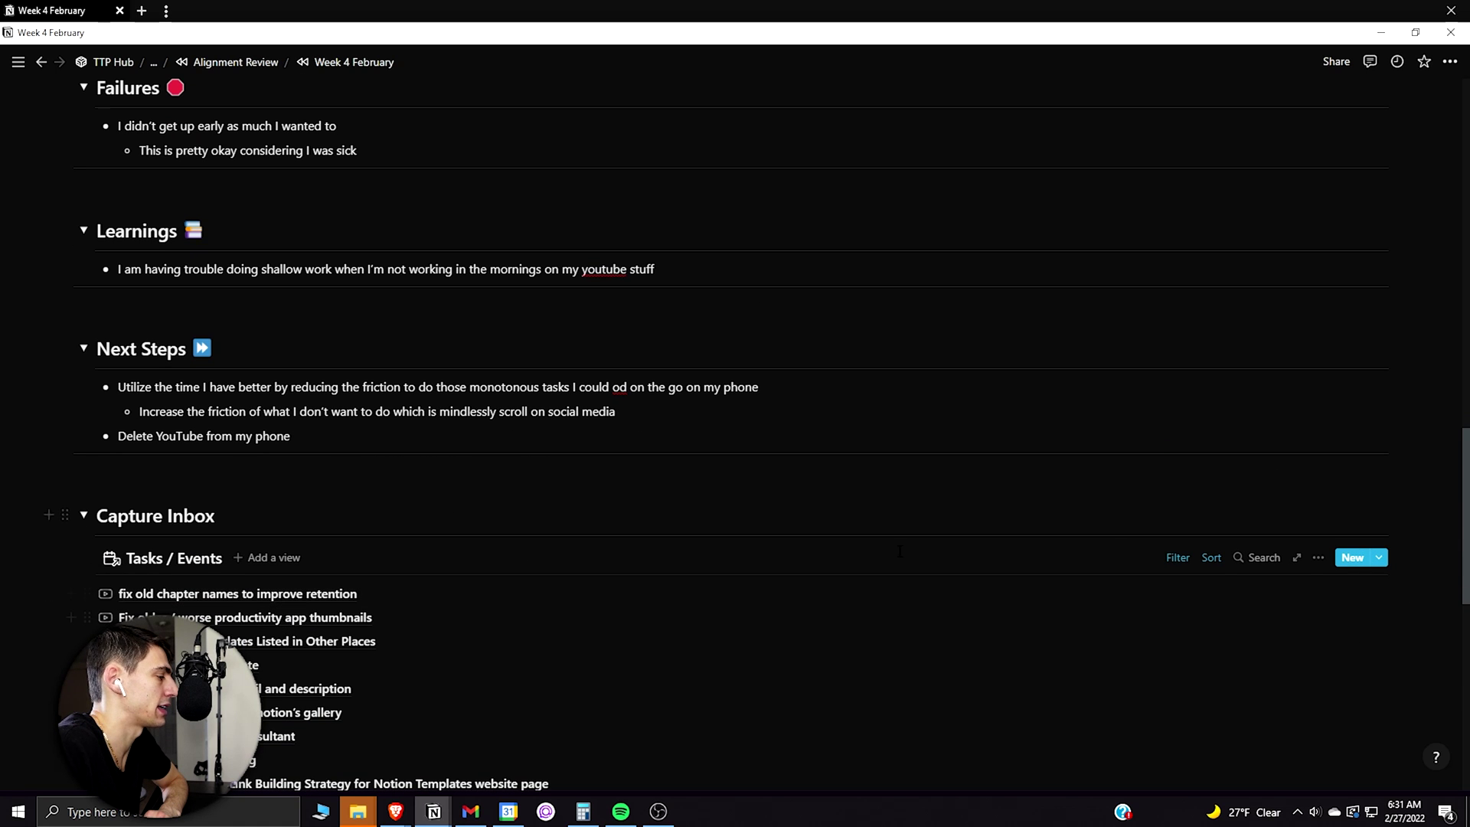
left_click(1381, 562)
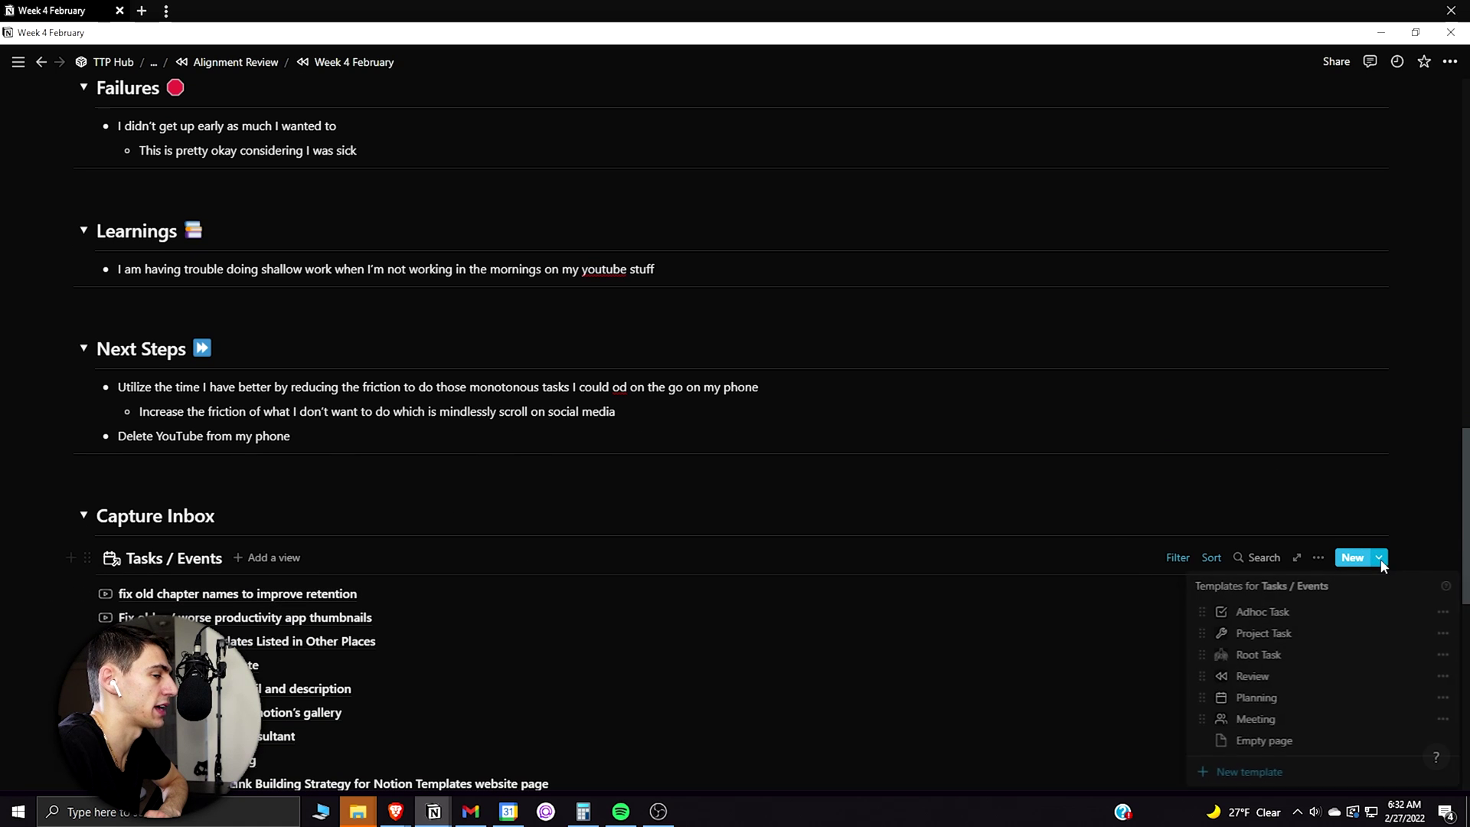
left_click(1267, 610)
type("De")
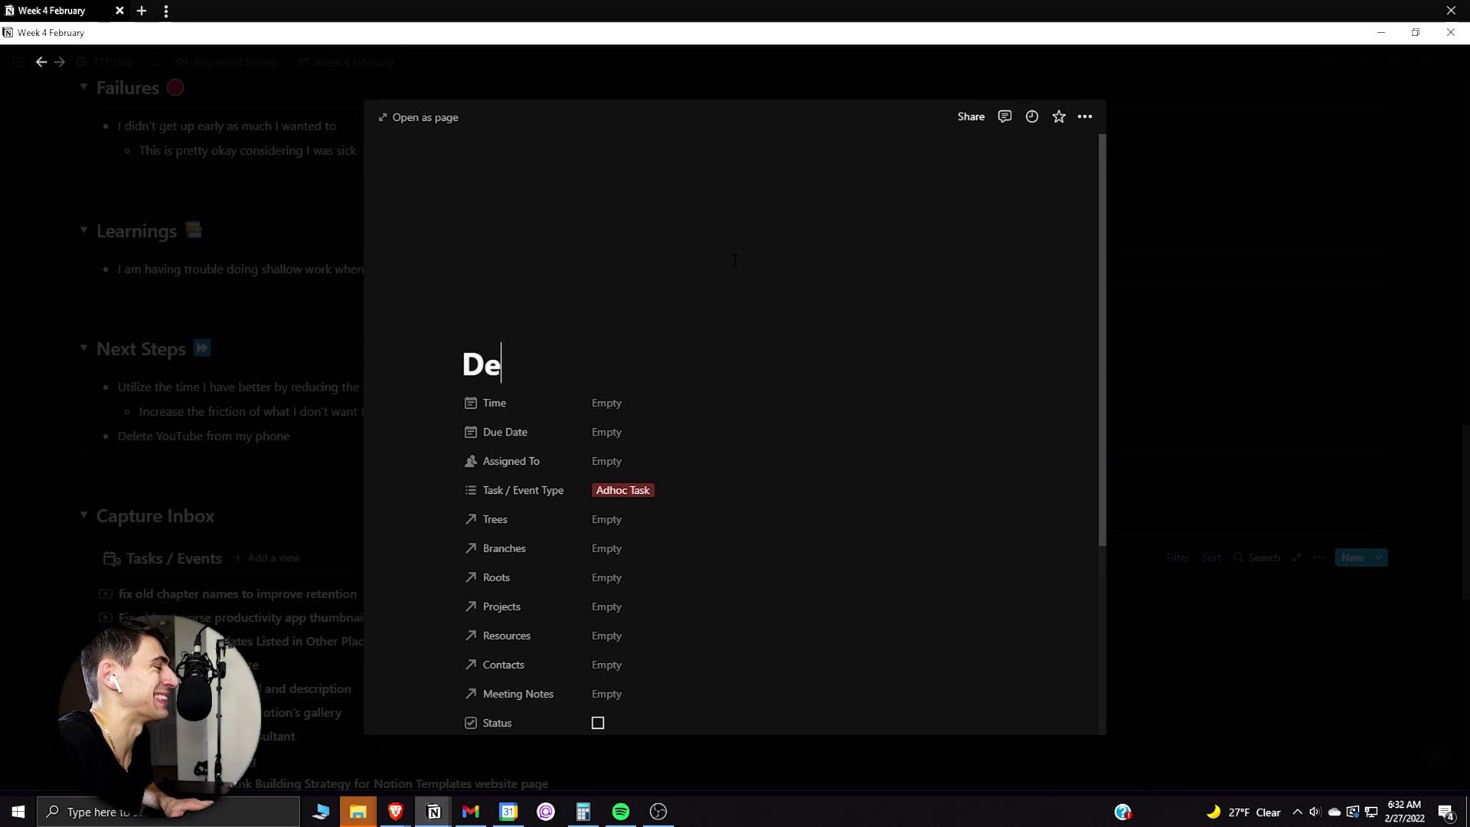
type("lete YouTube From your phone")
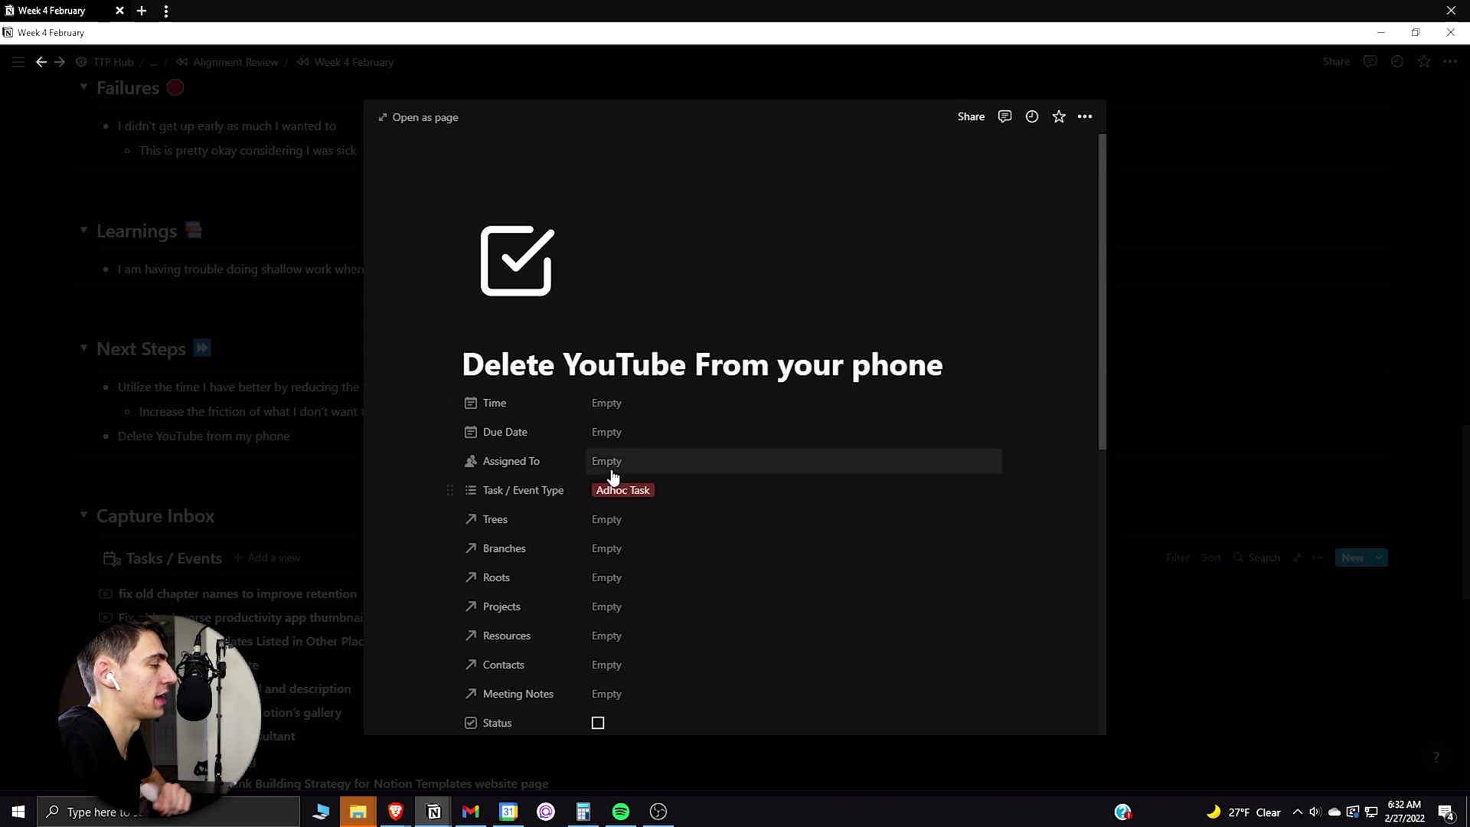
- Link the task to the Growth tree and the Mental Clarity branch, then close its preview
left_click(648, 518)
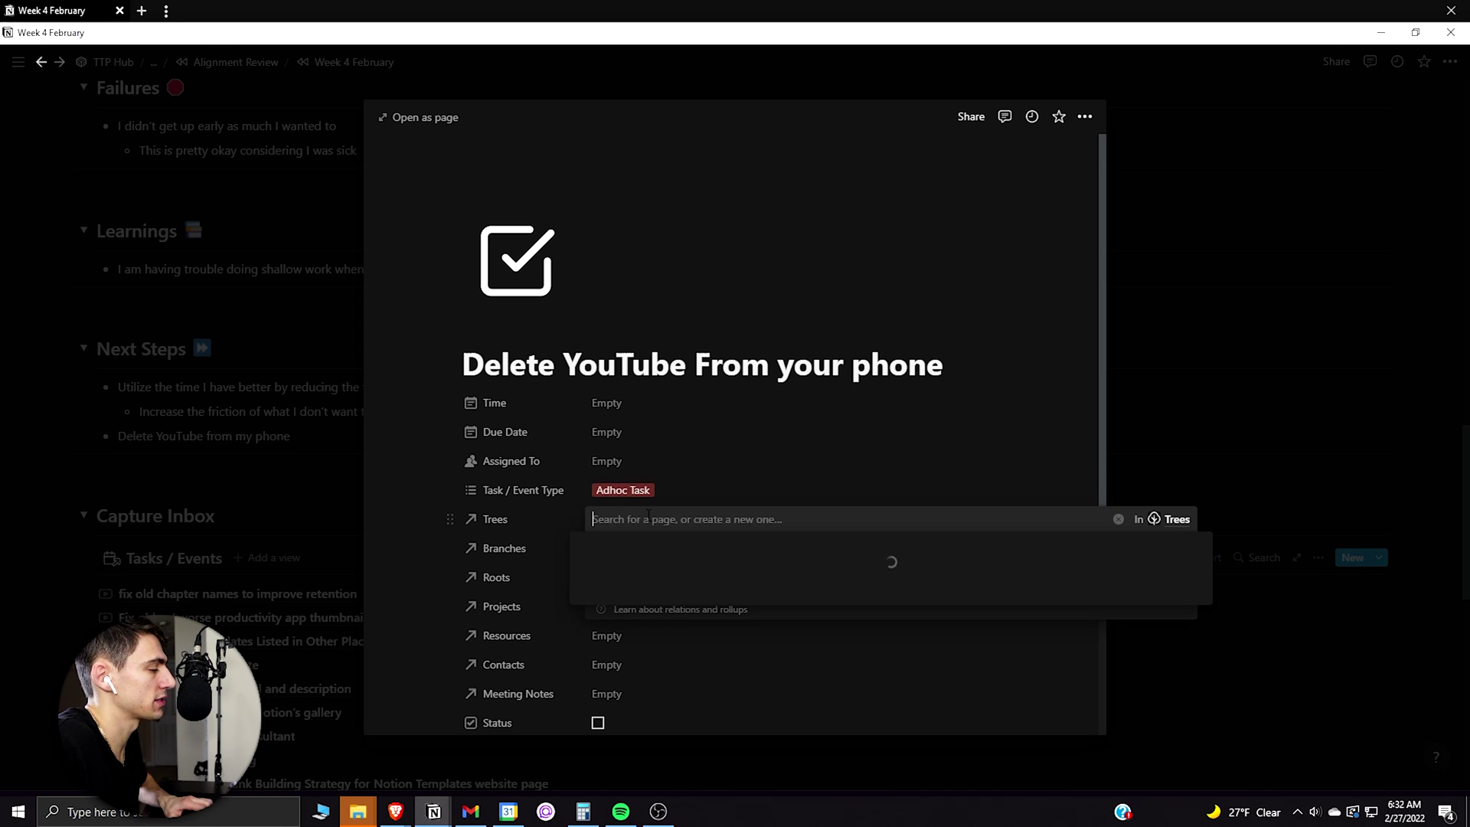
type("growth")
key("Return")
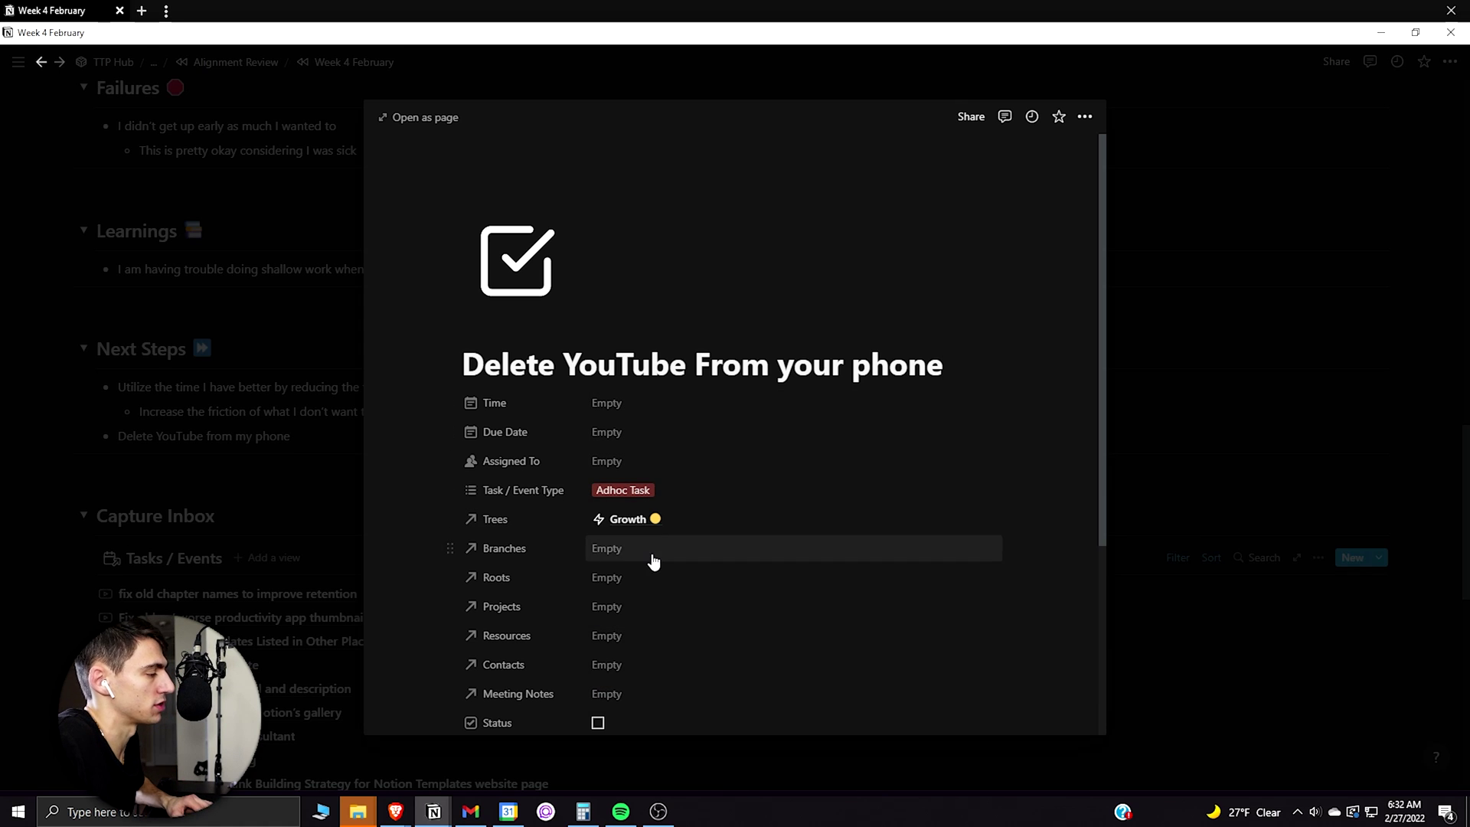
left_click(603, 539)
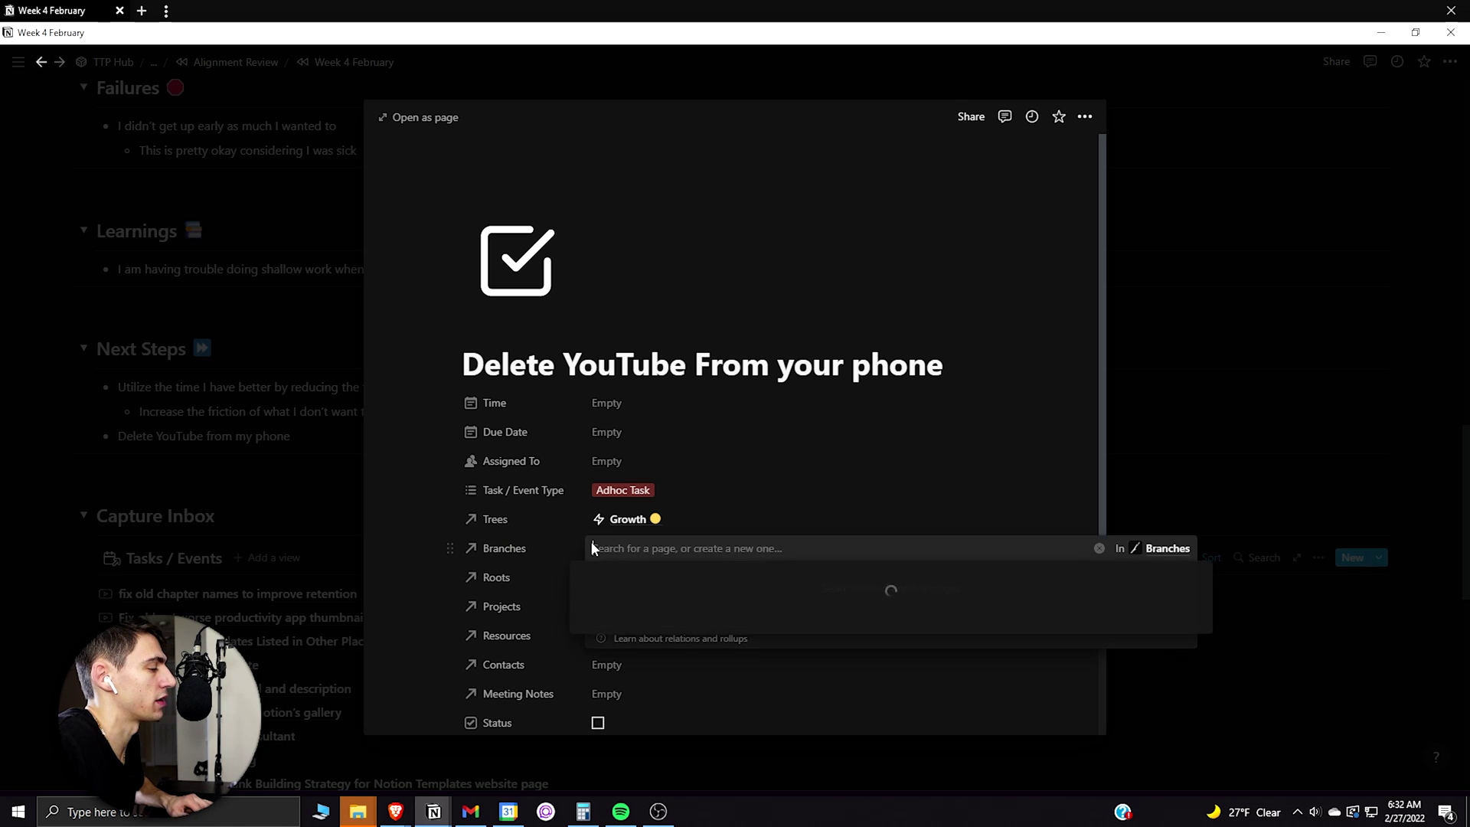
left_click(766, 588)
key("Escape")
scroll(1052, 580, "down", 2)
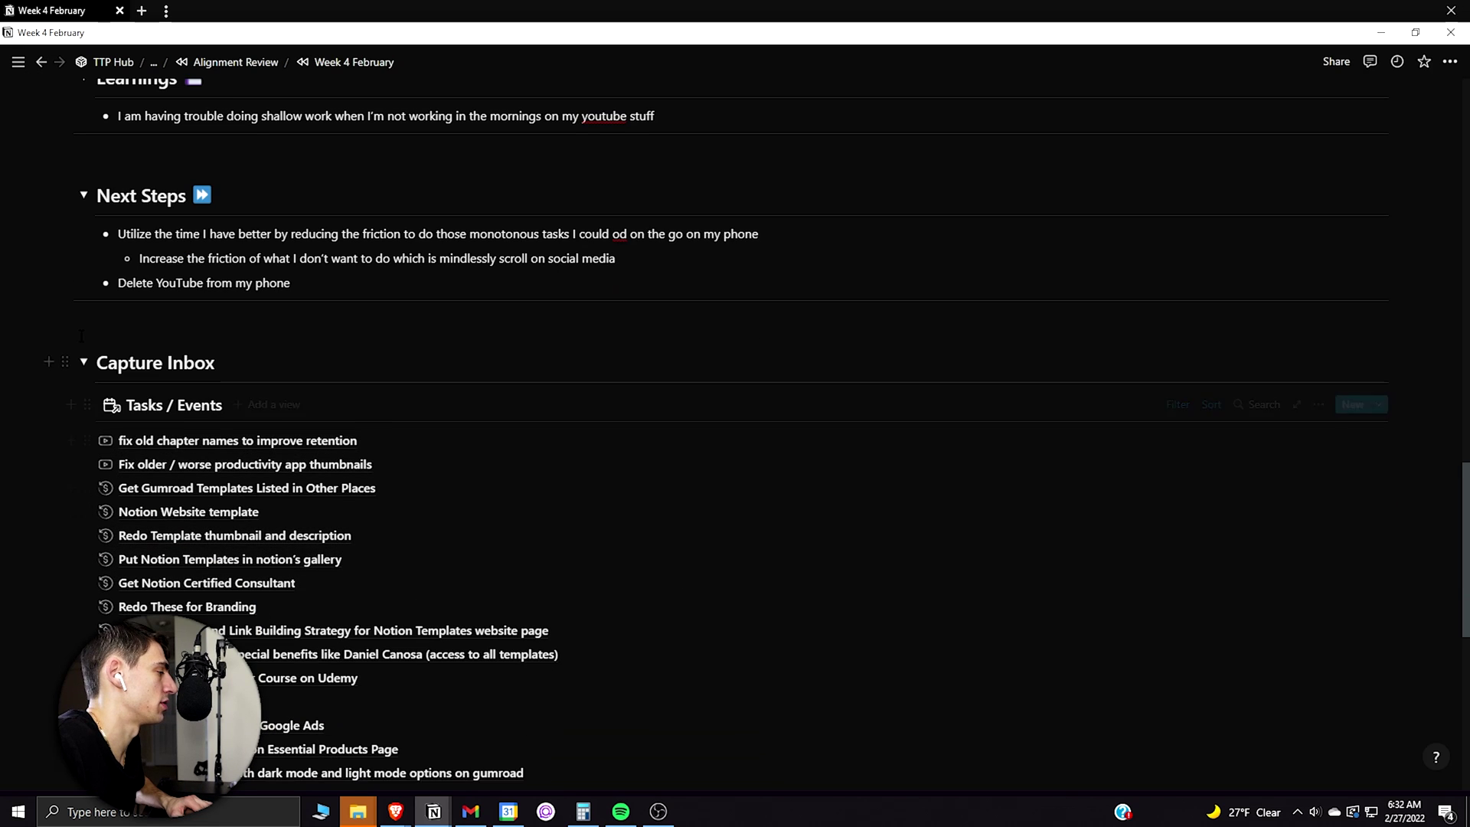
- Add a Newsletter Content Idea page 'Increasing and Reducing Friction' under Second Brain's Rise Productive group
left_click(84, 361)
left_click(85, 541)
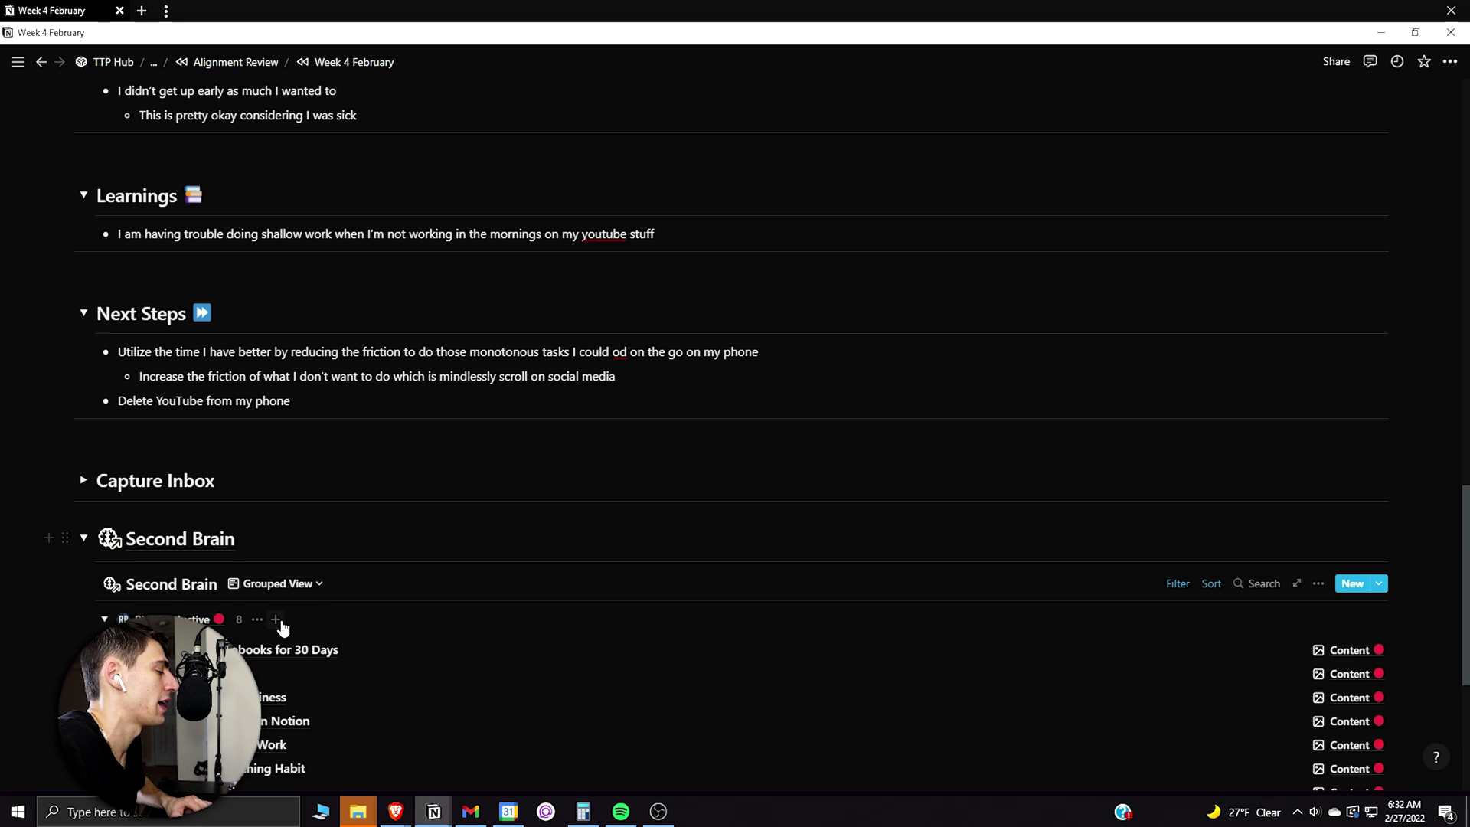
left_click(277, 619)
scroll(663, 540, "down", 4)
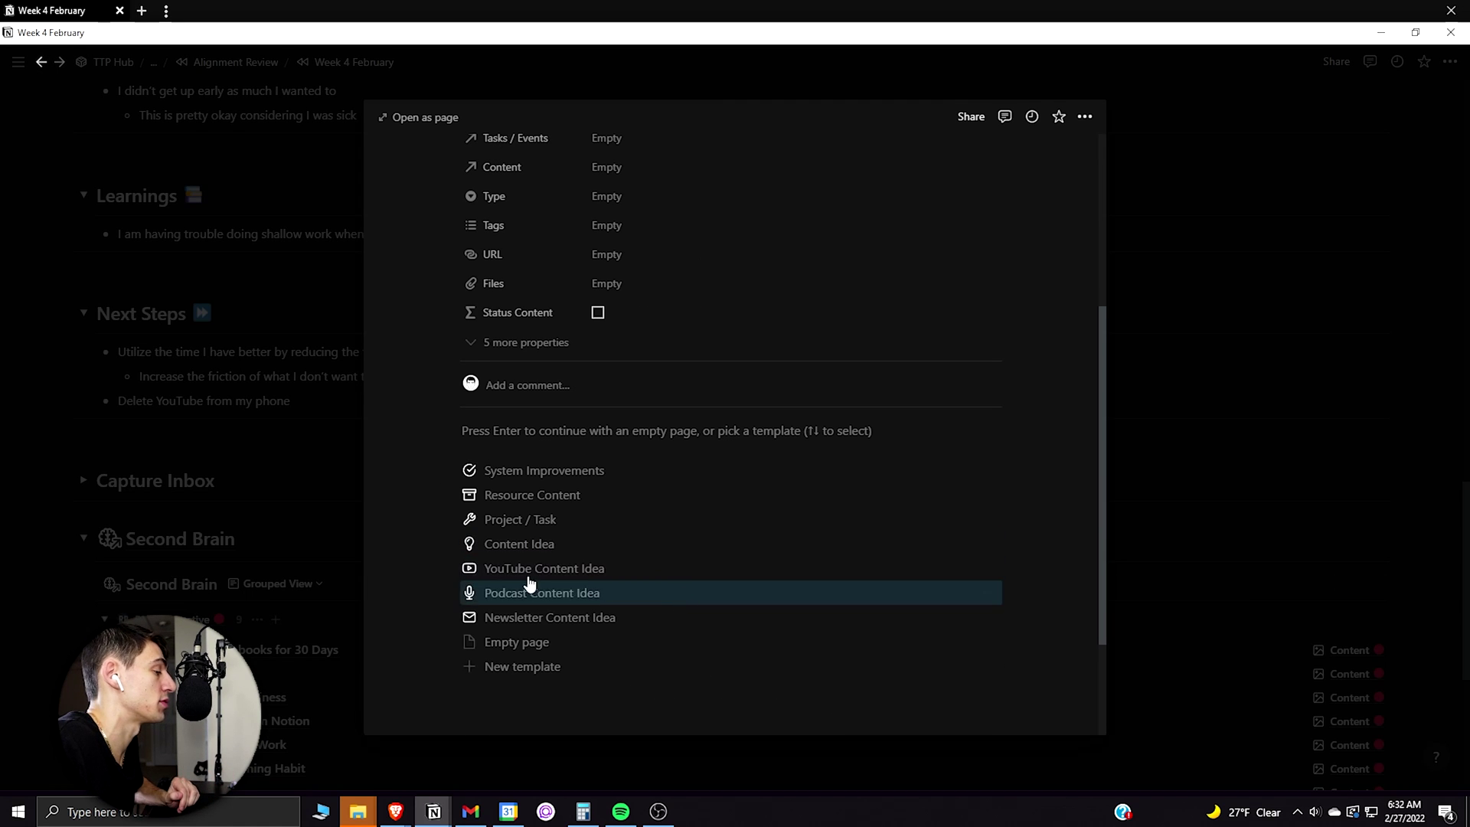
left_click(570, 617)
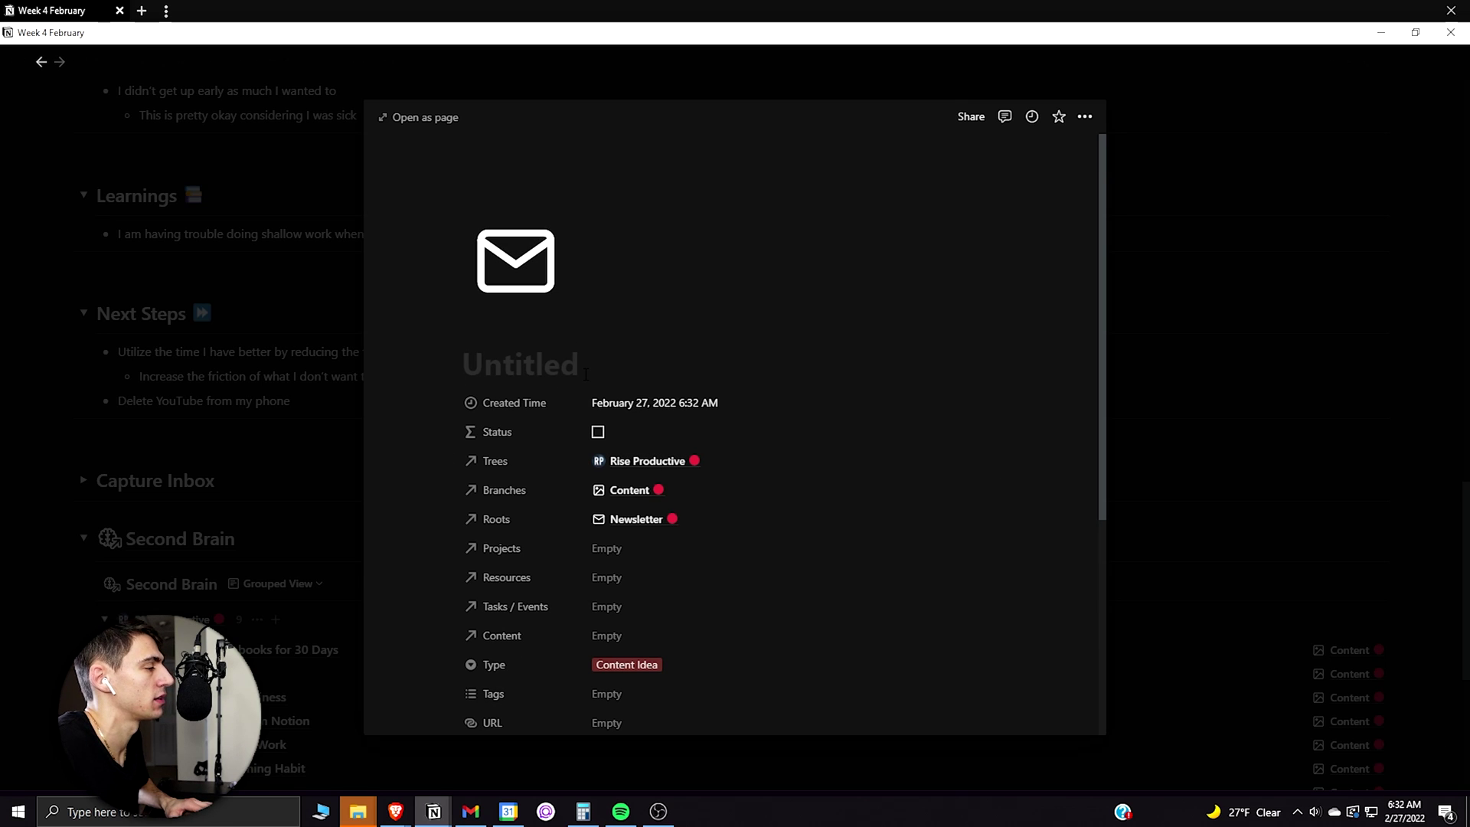
type("Increa")
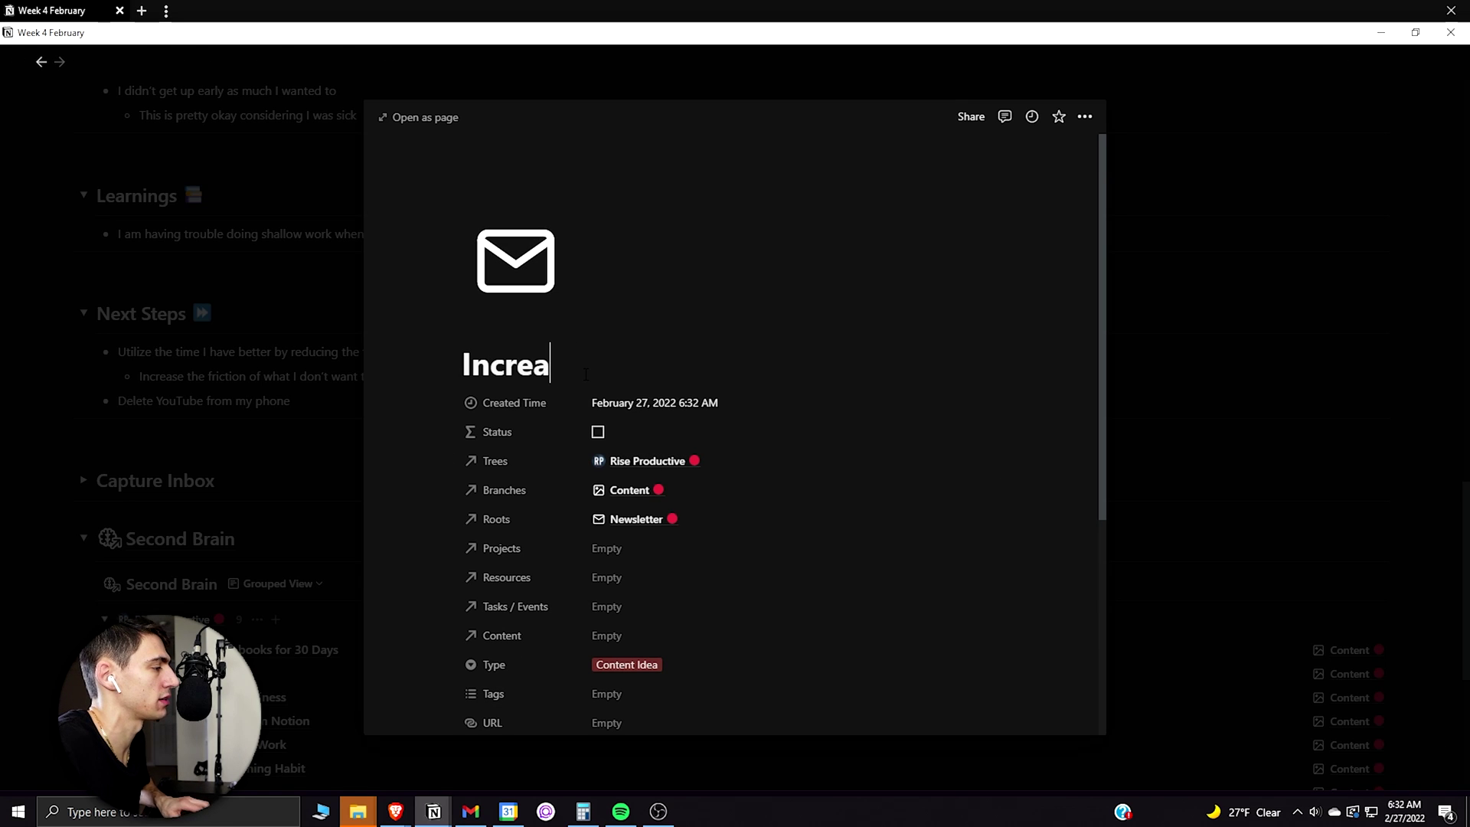
type("sing and Reducing Friction")
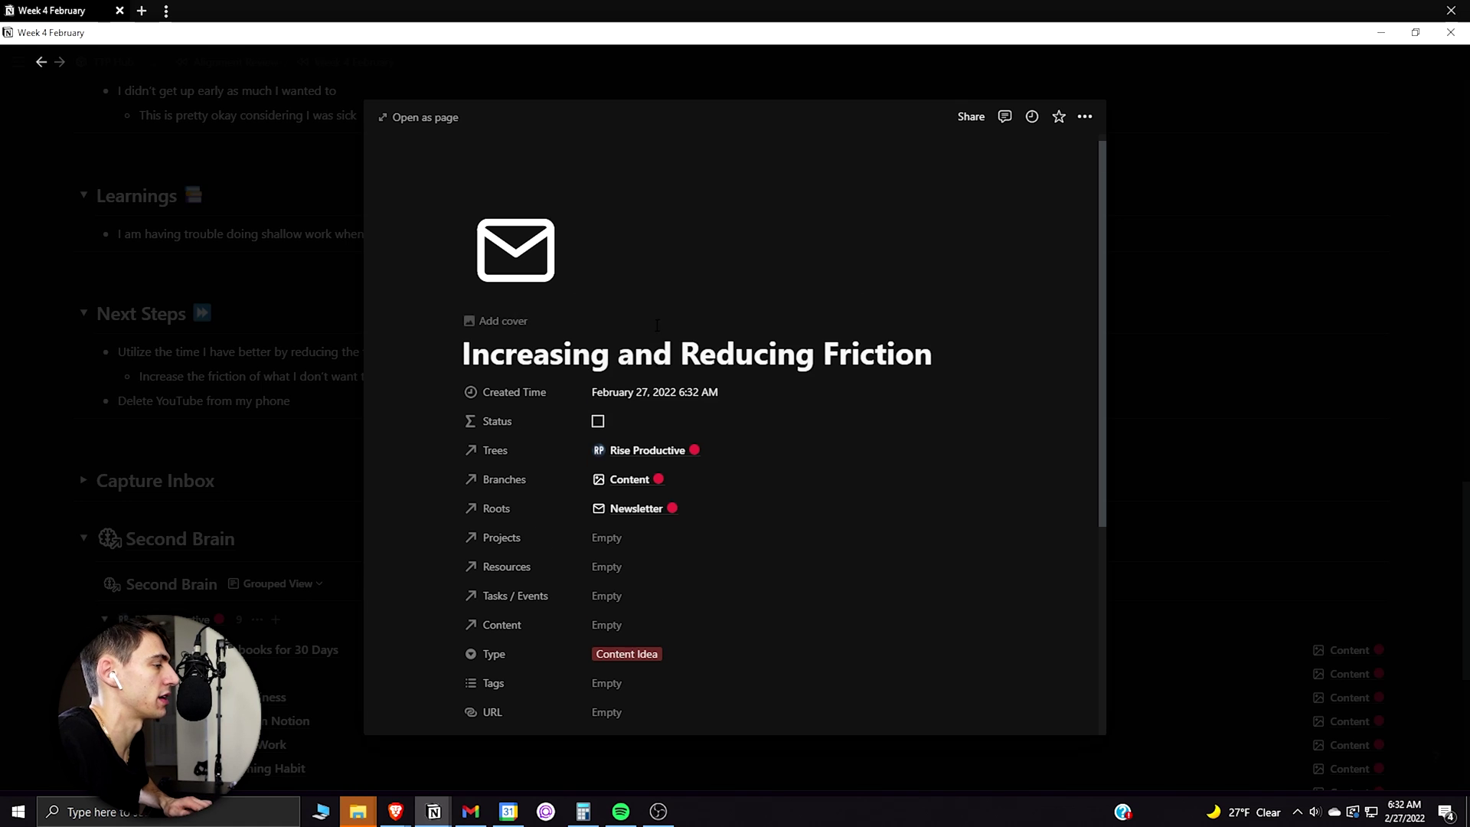
- Add a to-do about deleting the YouTube app from your phone as a youtuber
scroll(564, 509, "down", 5)
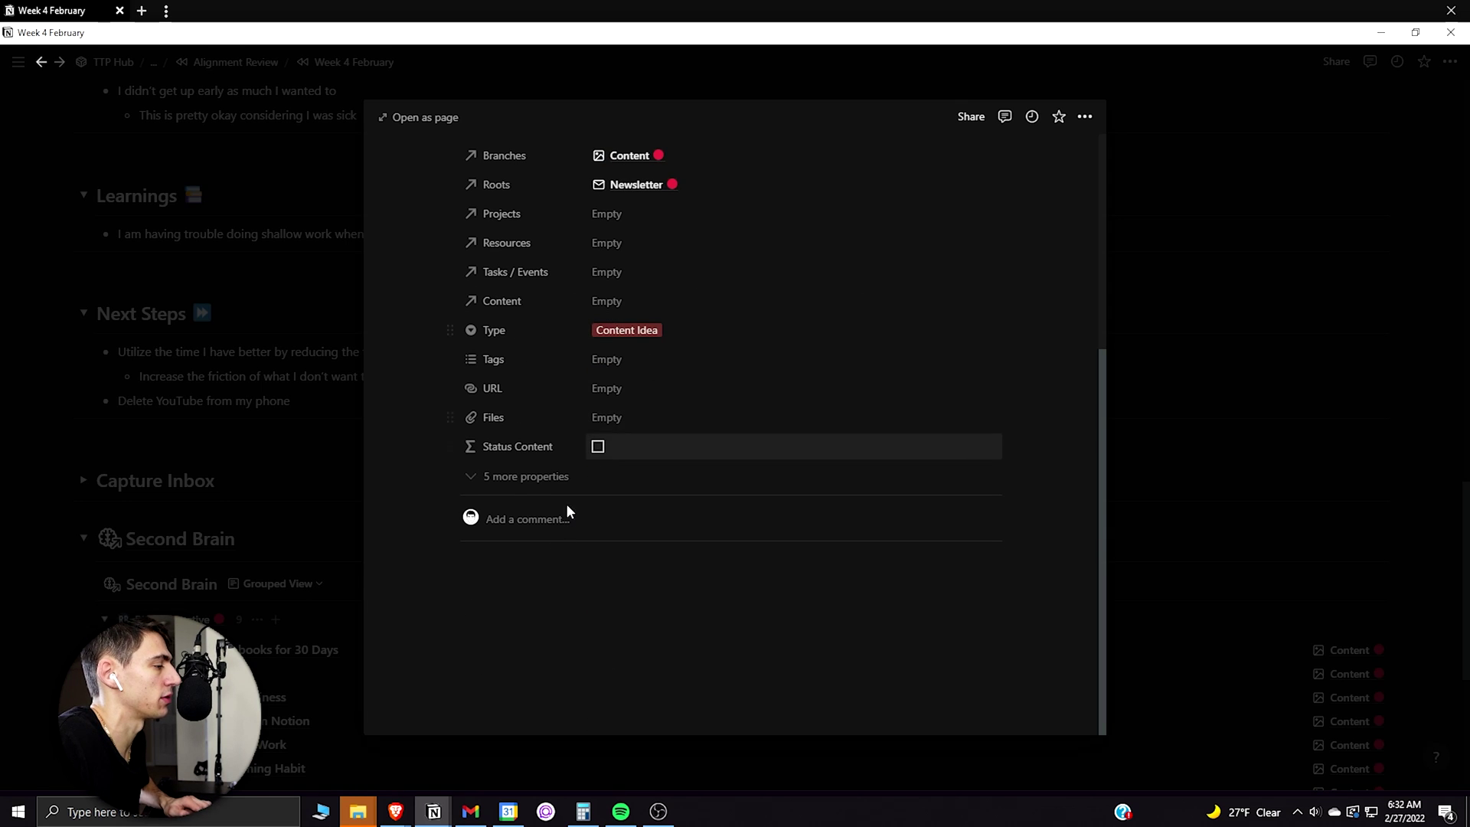
left_click(548, 573)
type("[]Talk about h")
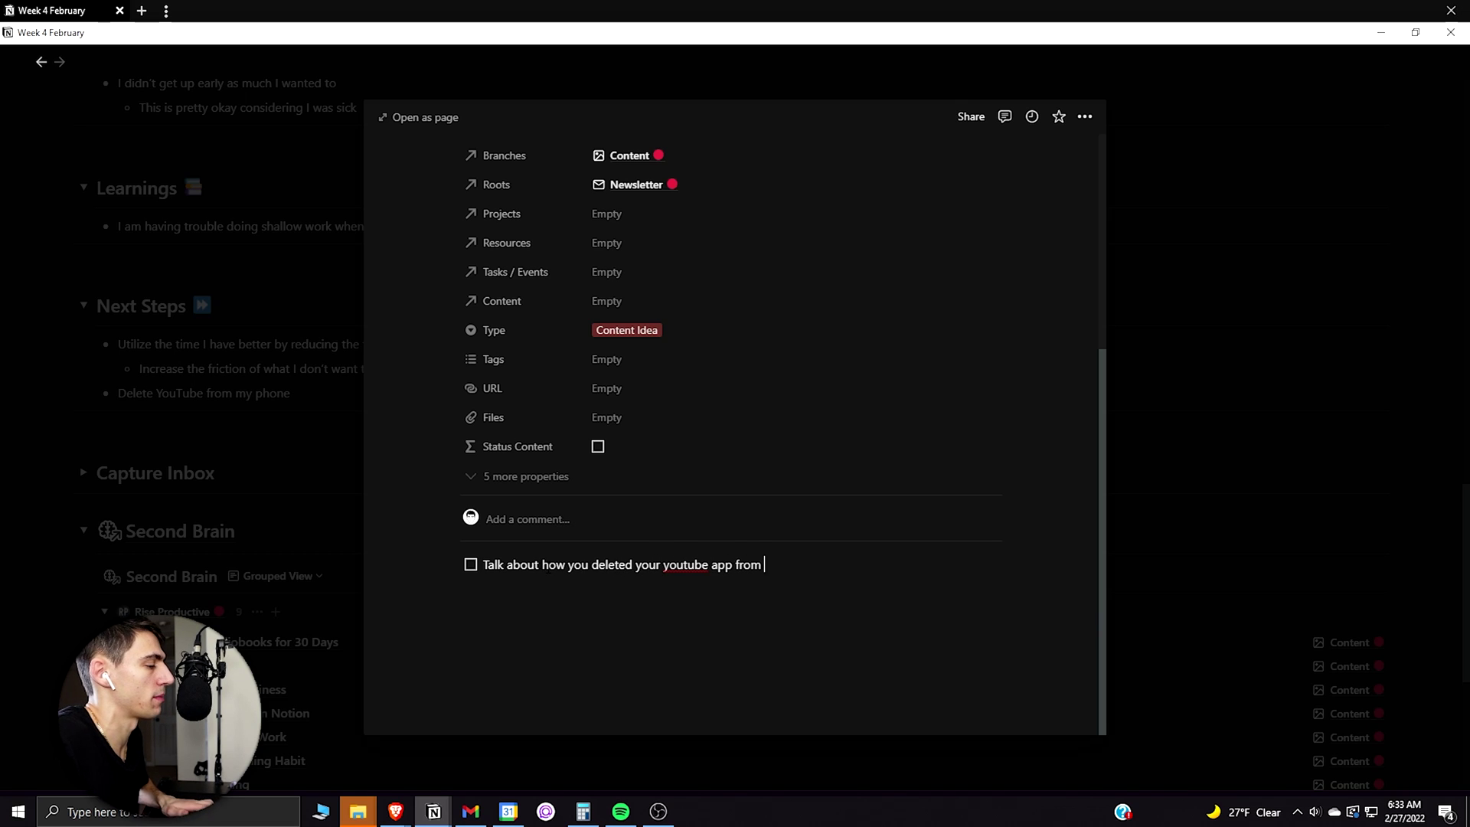
type("ow you deleted your youtube app from your phone as  youtube")
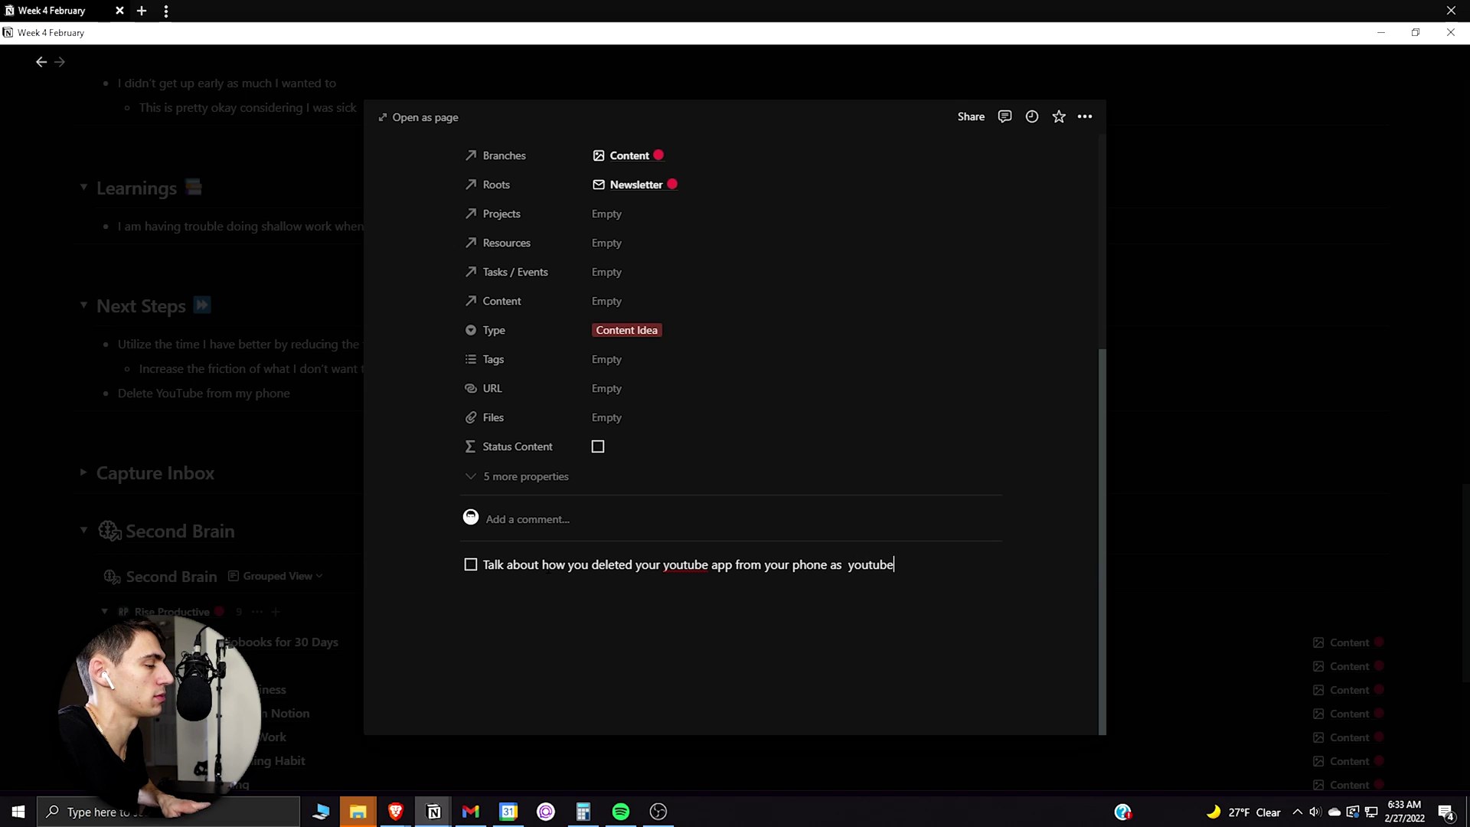
type("r and only us")
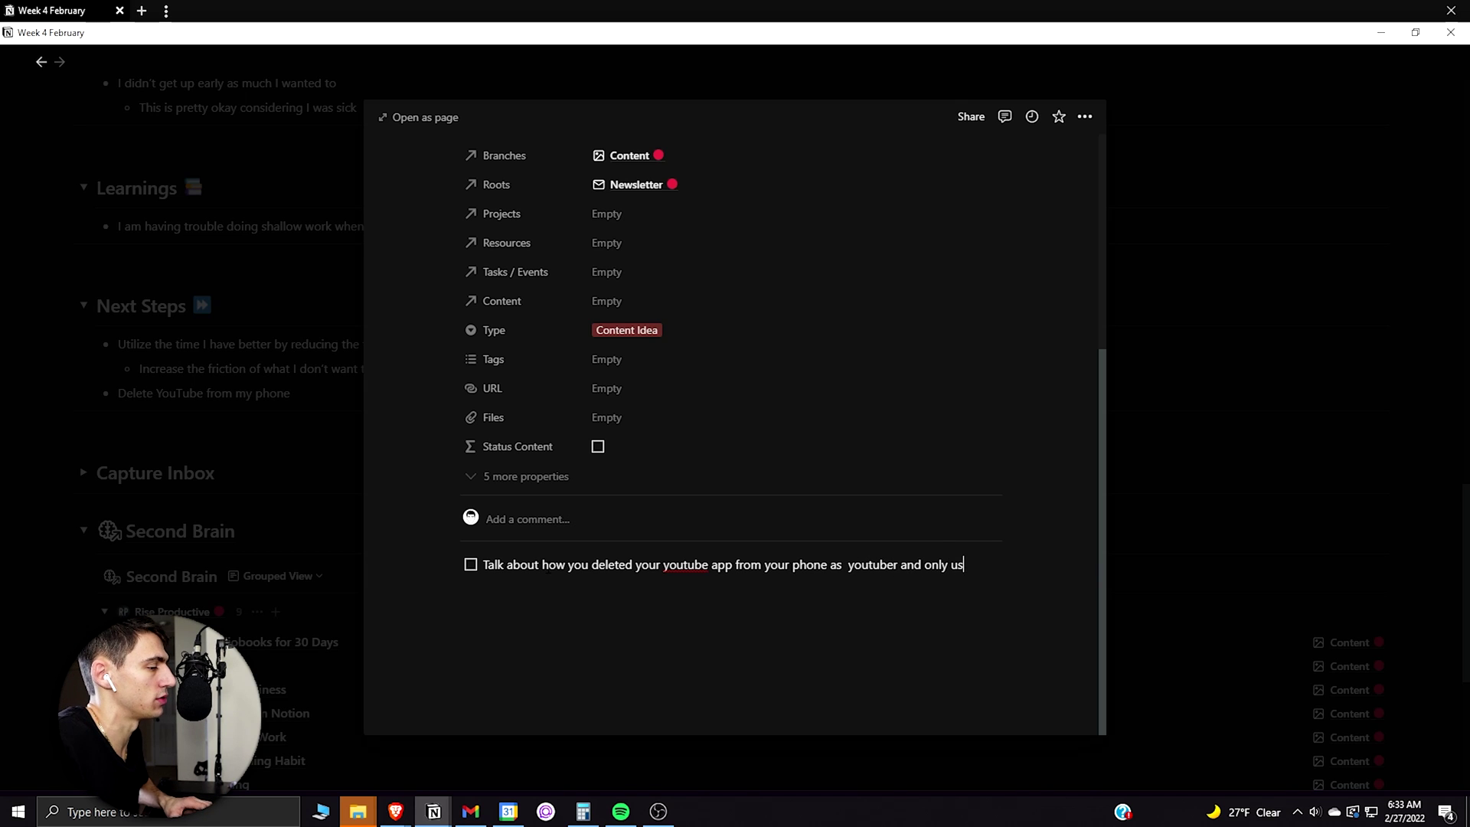
type("ing apps like audible and podcast")
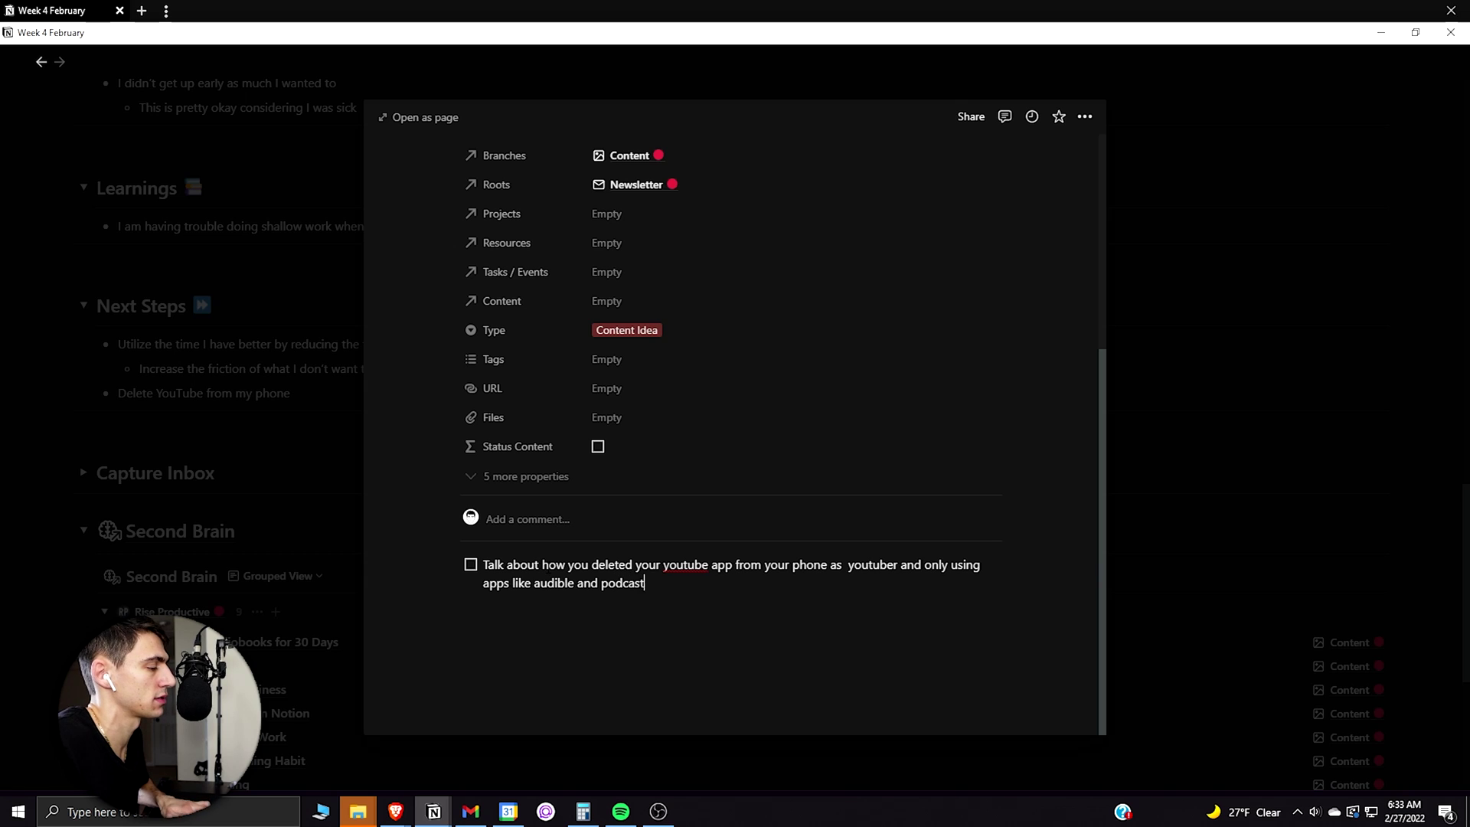
type("ou're going t")
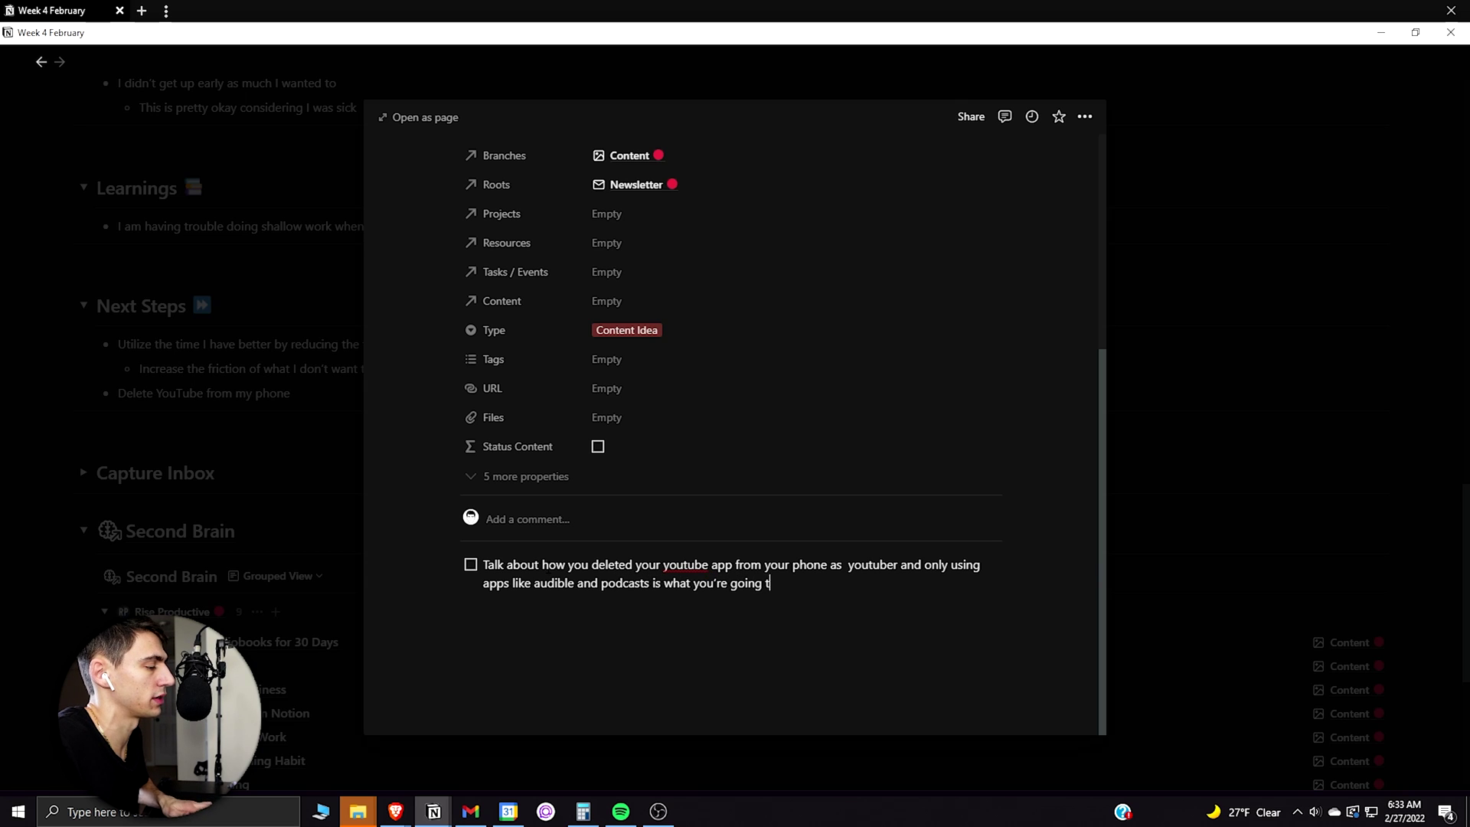